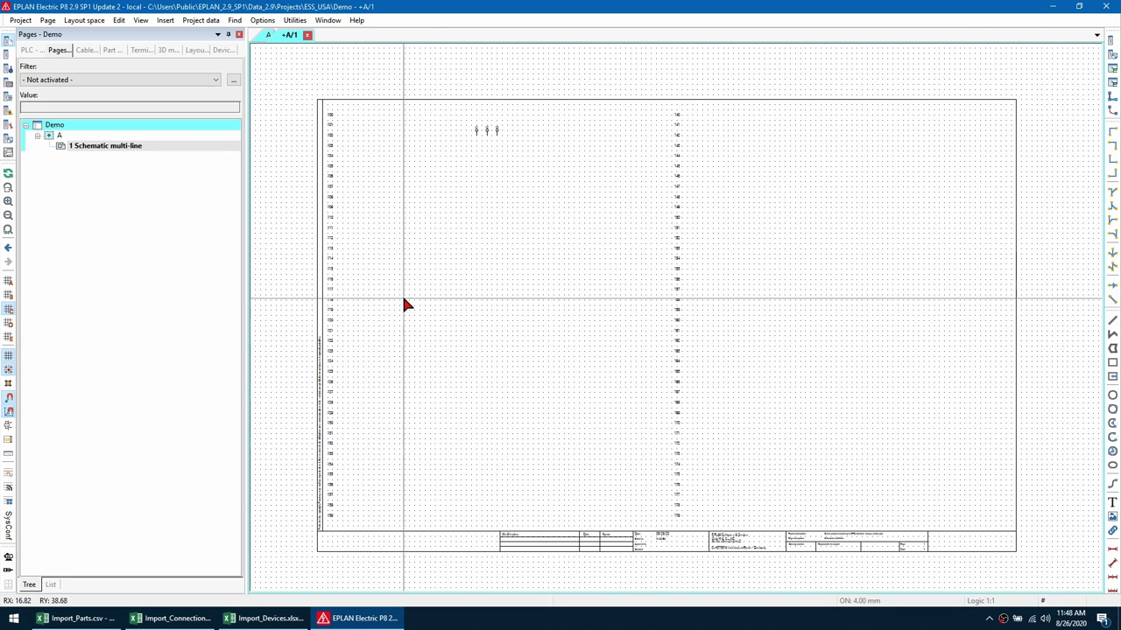
Step: Switch from schematic page +A/1 to the 3D cabinet layout space A
left_click(267, 37)
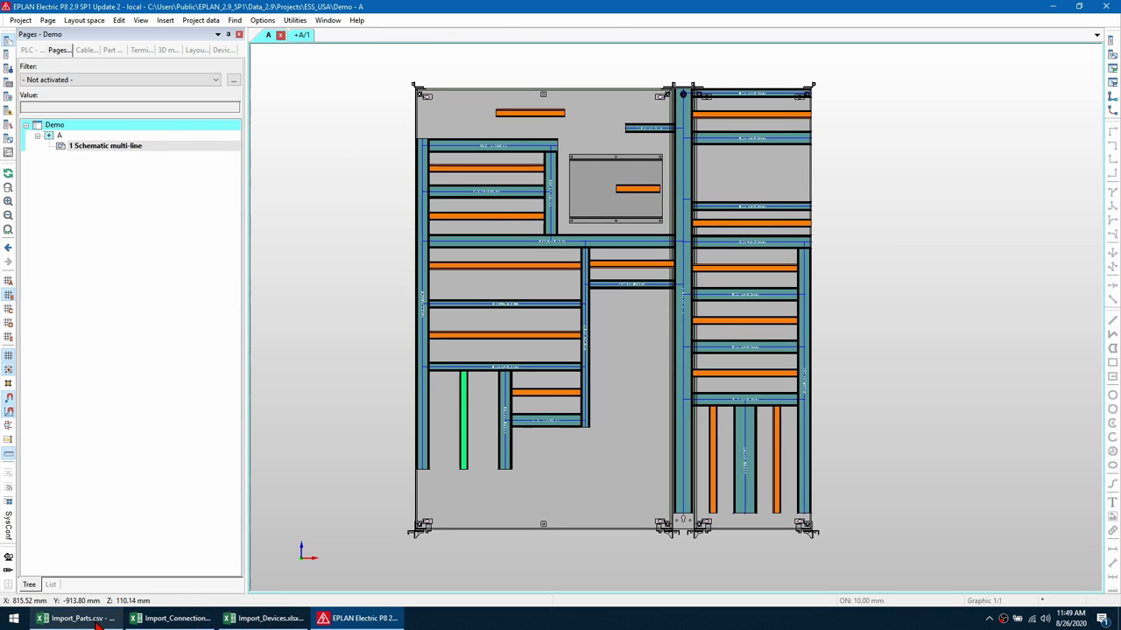
left_click(98, 619)
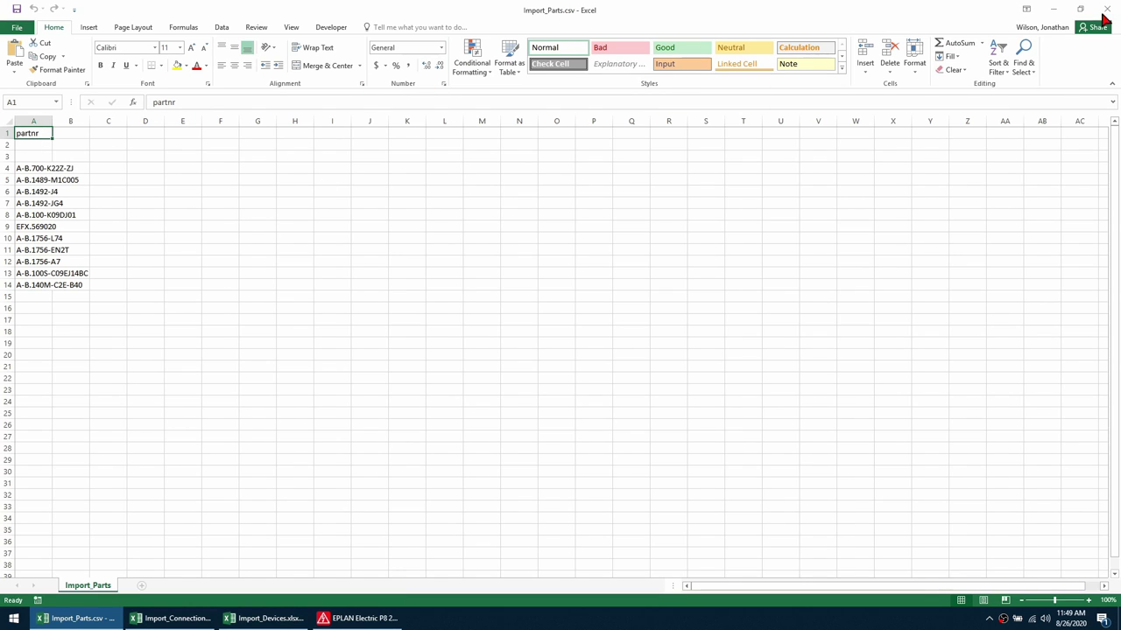
left_click(1053, 9)
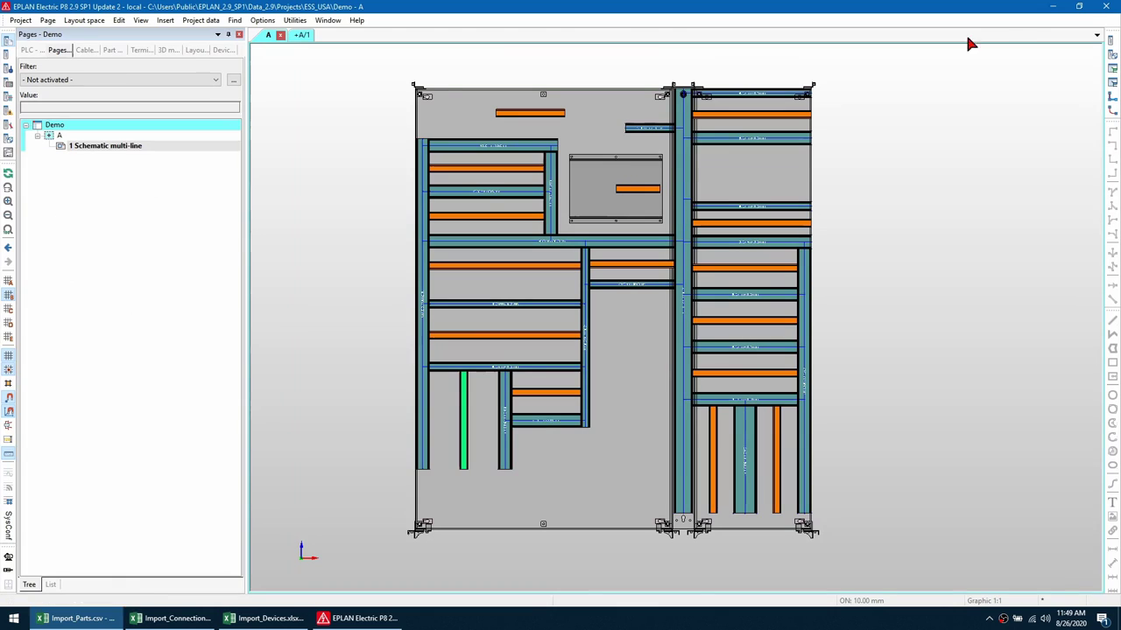
Step: Briefly open the Data Portal, check the Devices and Pages navigators, then return to layout A
left_click(8, 153)
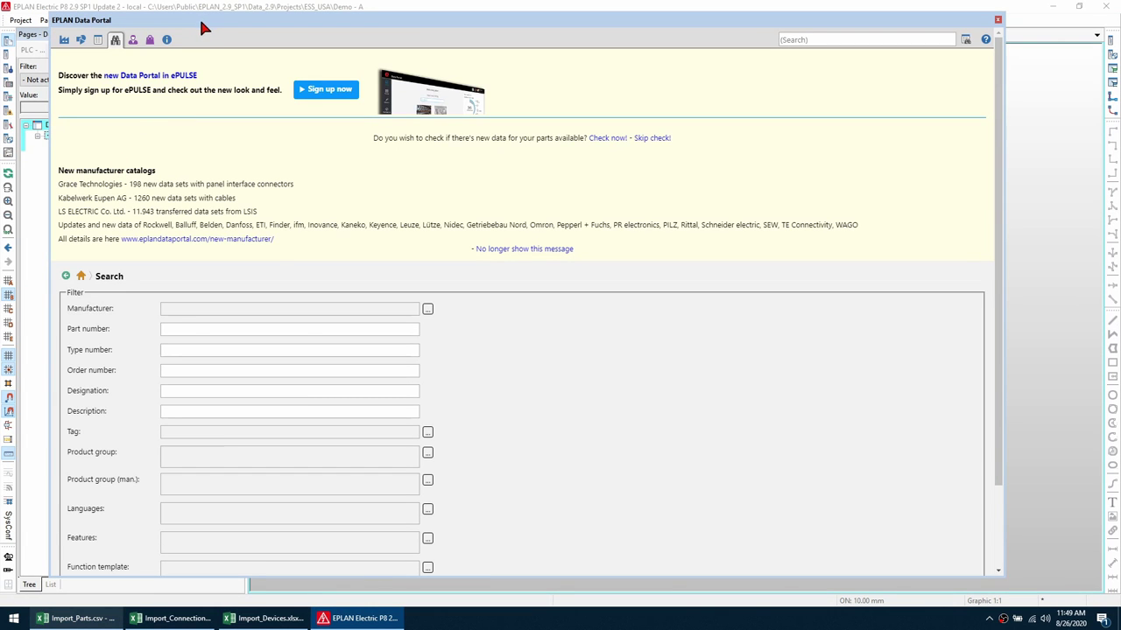
left_click(998, 19)
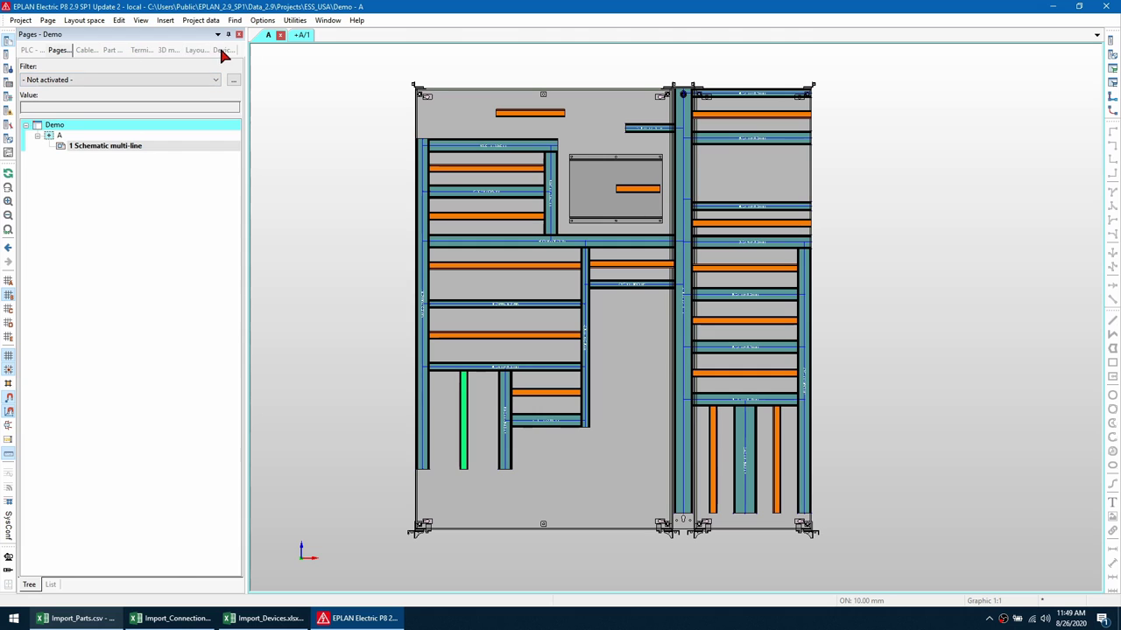
left_click(223, 51)
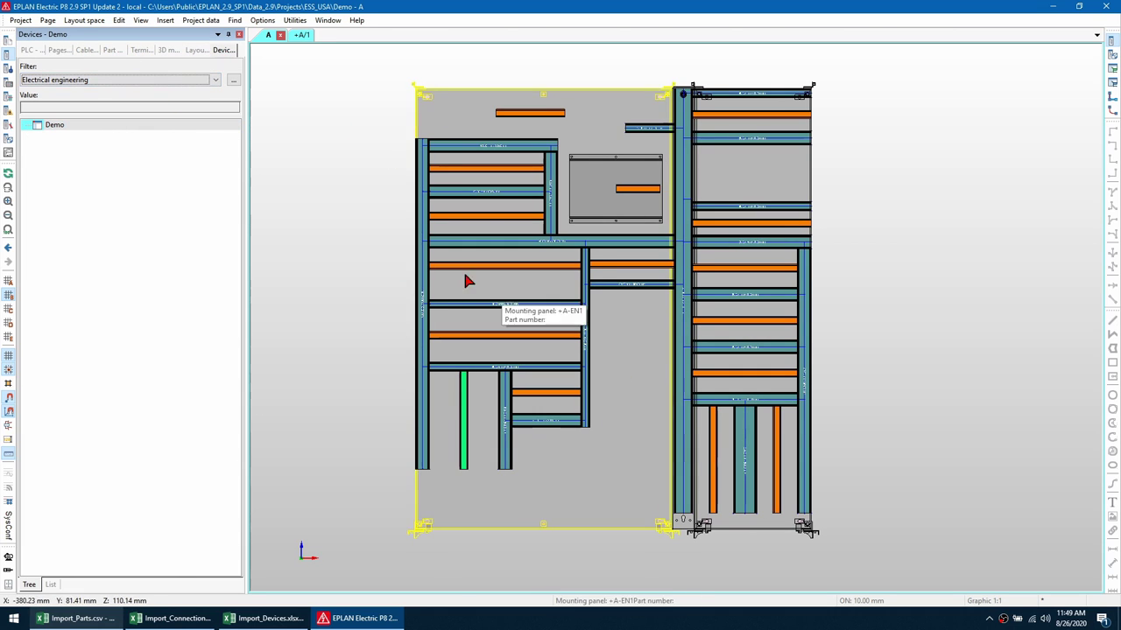
left_click(57, 50)
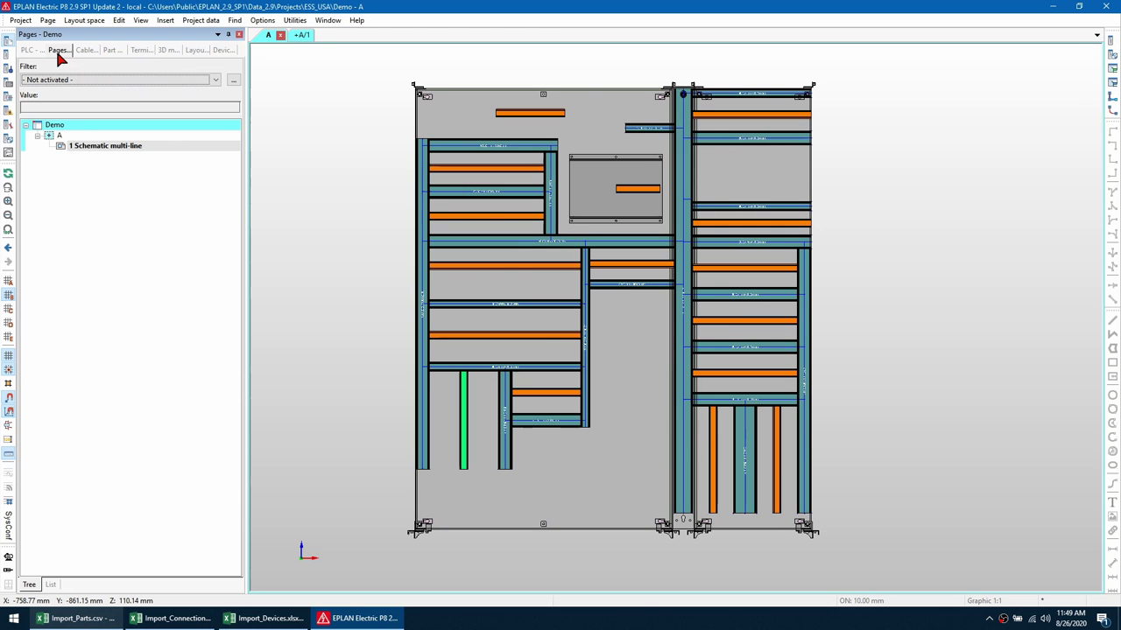
left_click(92, 147)
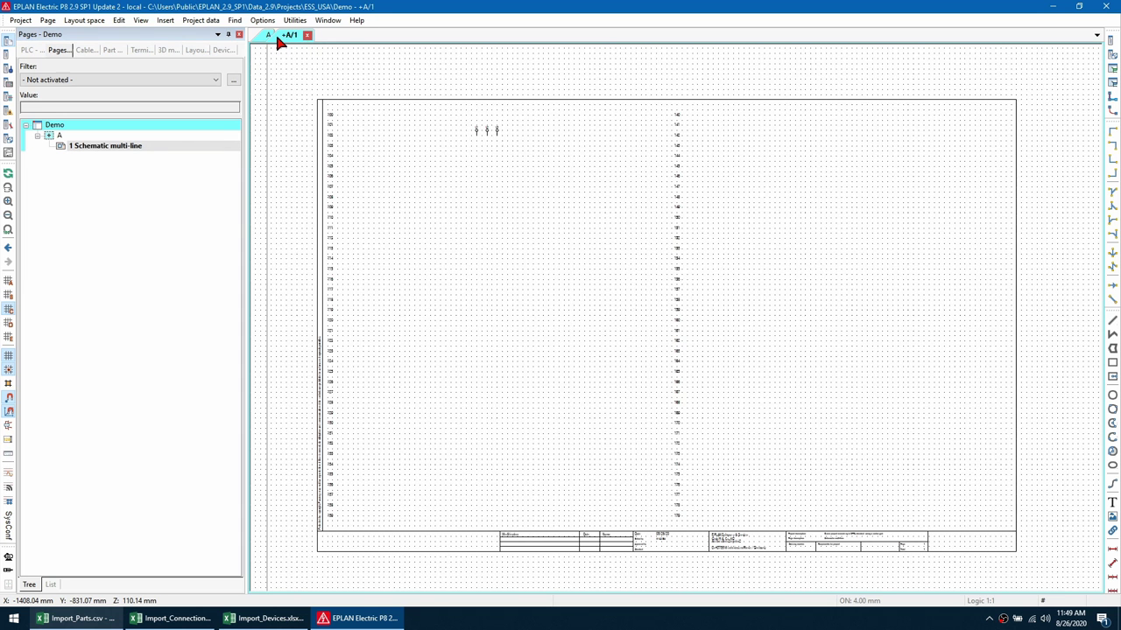
left_click(268, 34)
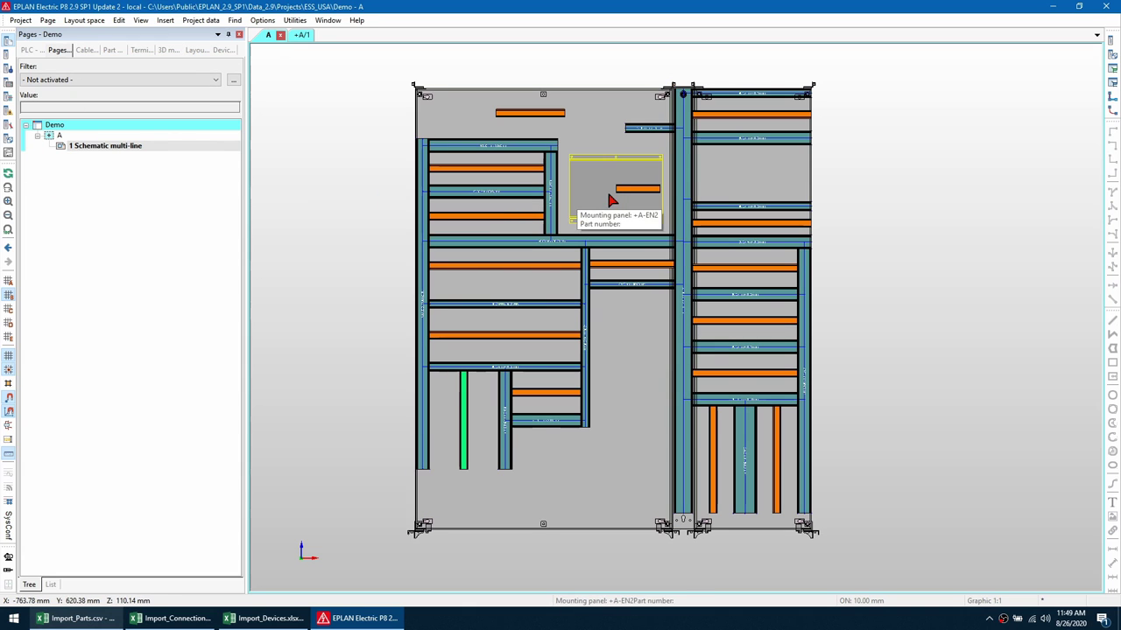
Step: Open the Data Portal shopping cart's import form
left_click(8, 155)
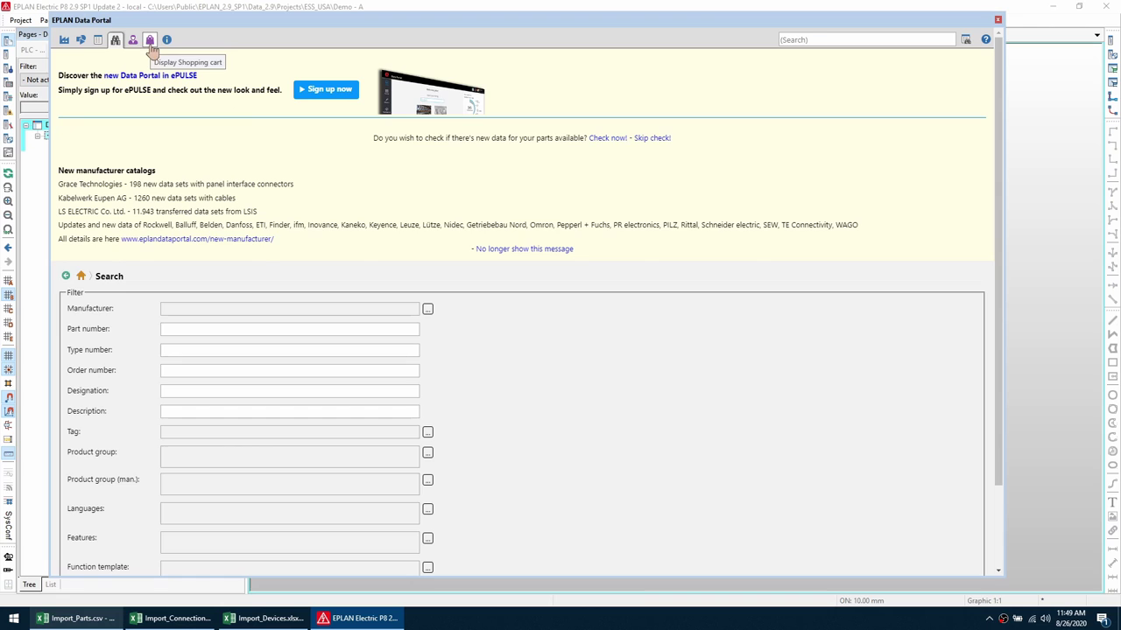
left_click(149, 44)
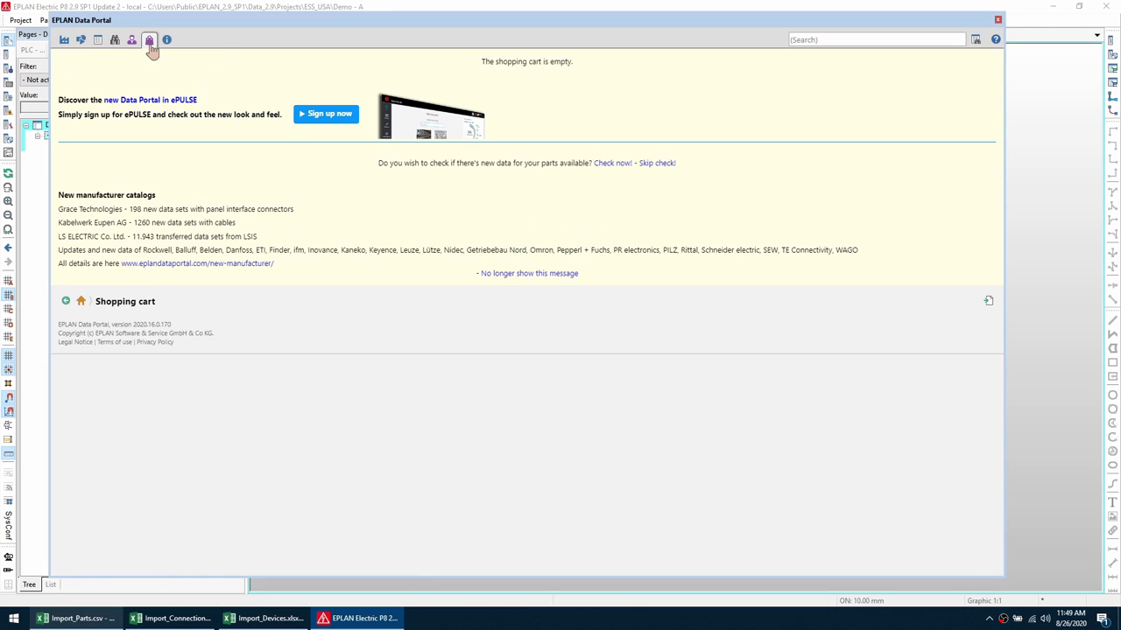
left_click(987, 302)
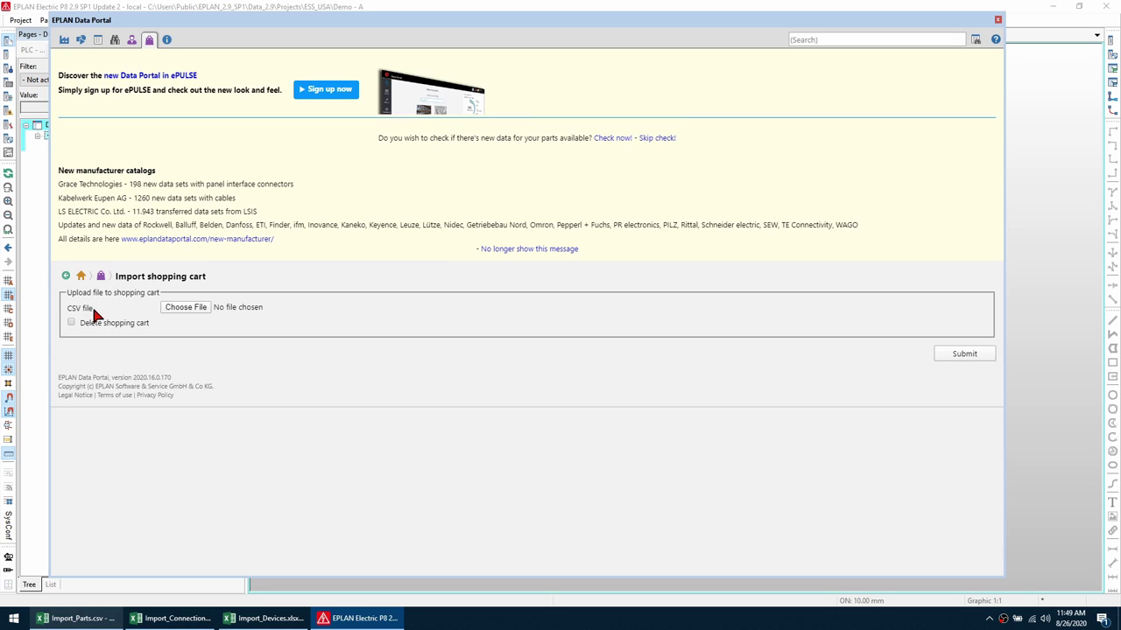
left_click(173, 341)
Step: Upload Import_Parts.csv with Delete shopping cart ticked and submit the 11 found parts
left_click(194, 307)
left_click(552, 306)
left_click(560, 329)
left_click(199, 110)
left_click(512, 323)
left_click(71, 323)
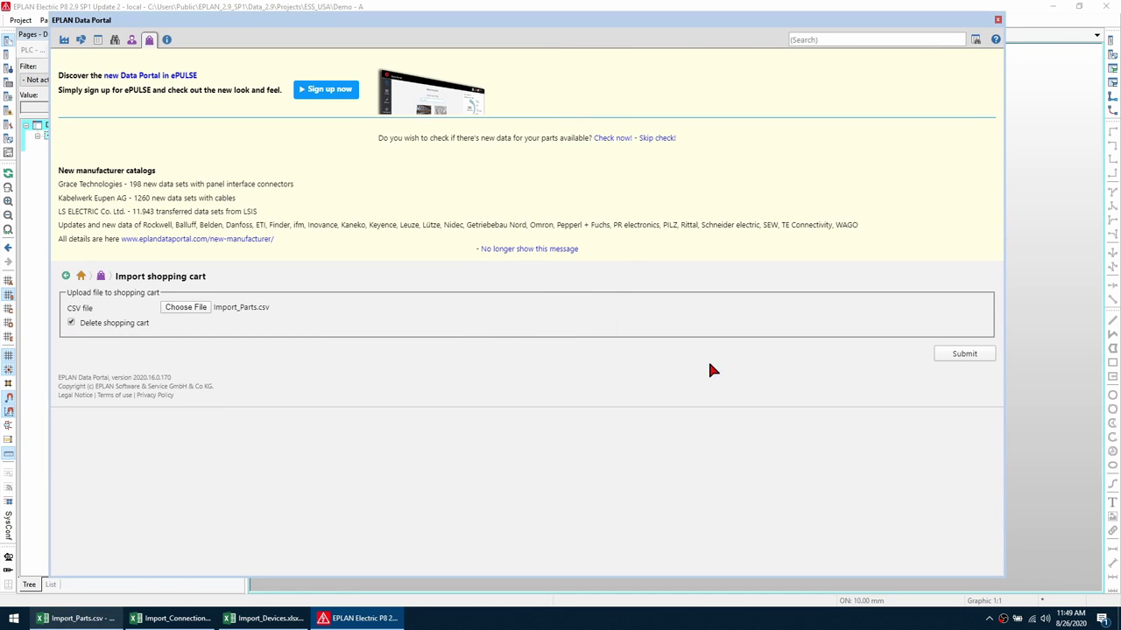
left_click(963, 355)
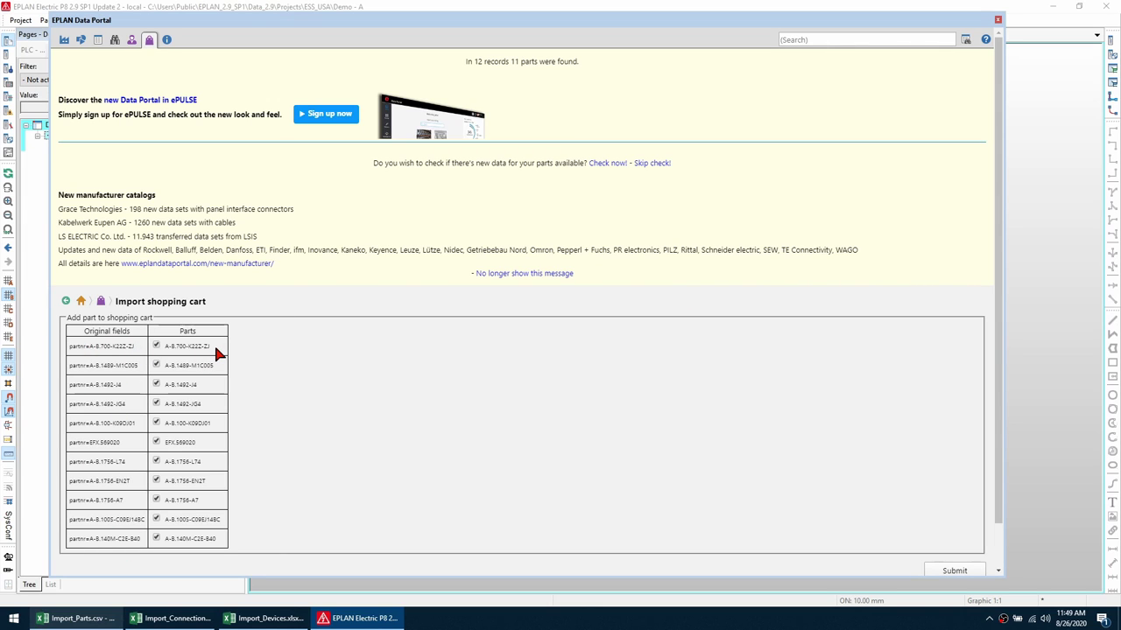
left_click(966, 570)
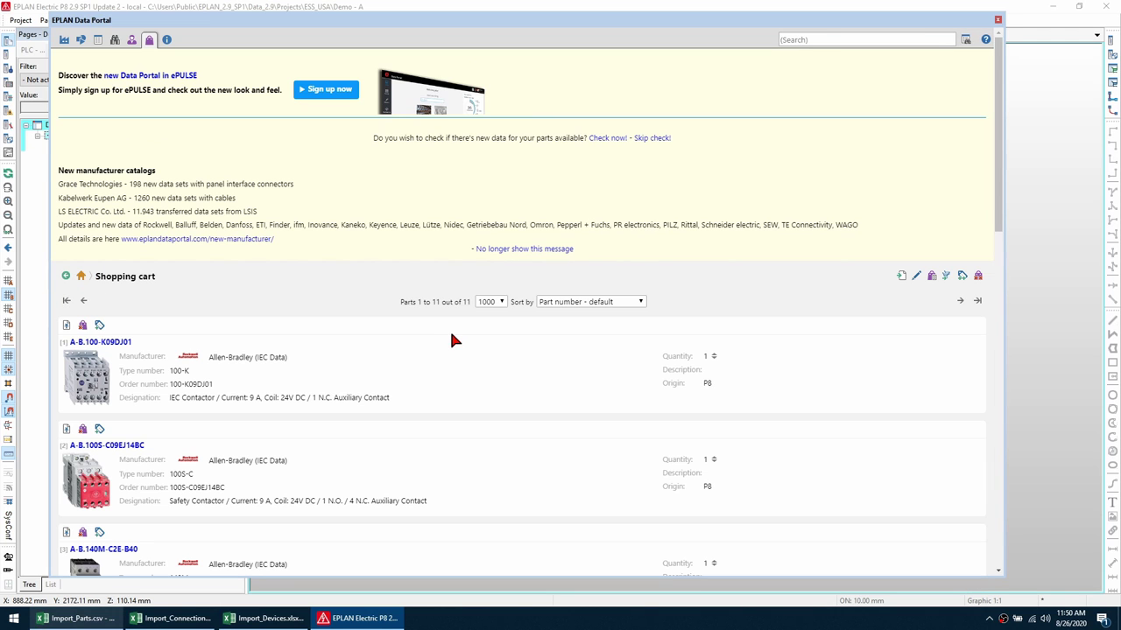
Step: Review the 11 cart parts and import them into the project's device list
scroll(305, 350, "down", 10)
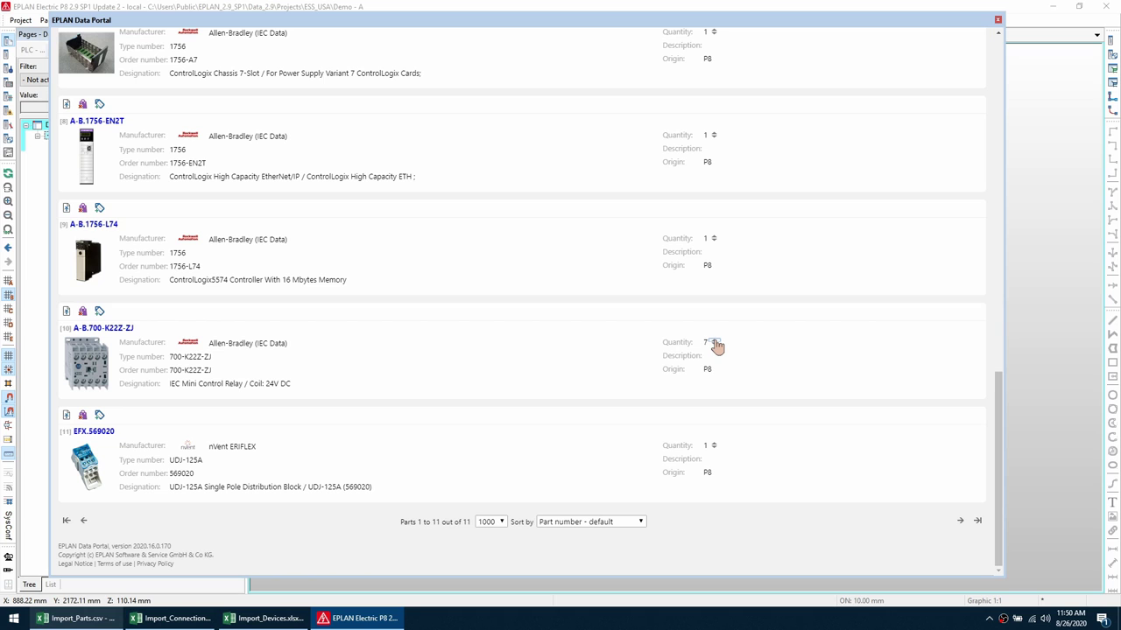
scroll(746, 350, "up", 10)
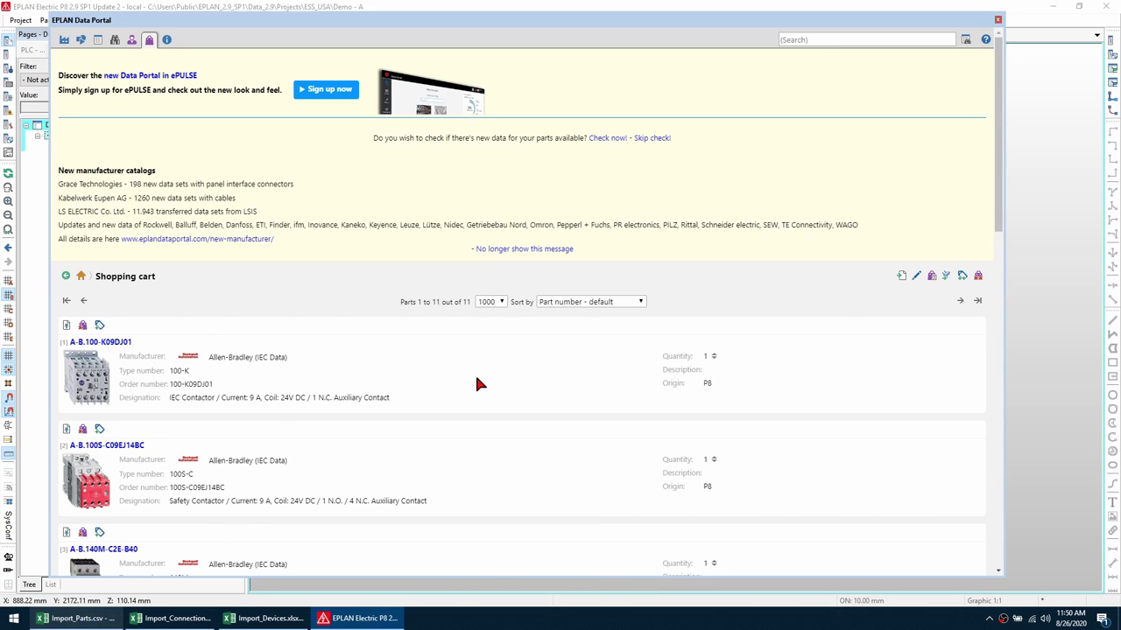
left_click(931, 279)
Step: Close the Data Portal and open the project device list via Project data > Parts / Devices
left_click(998, 22)
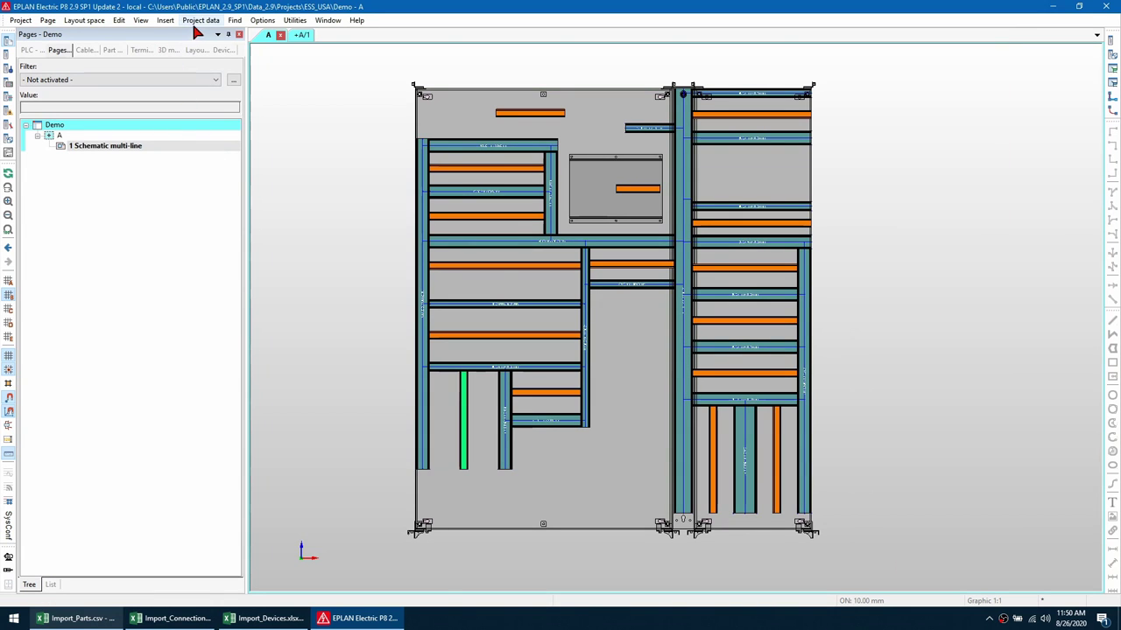
left_click(200, 20)
mouse_move(250, 196)
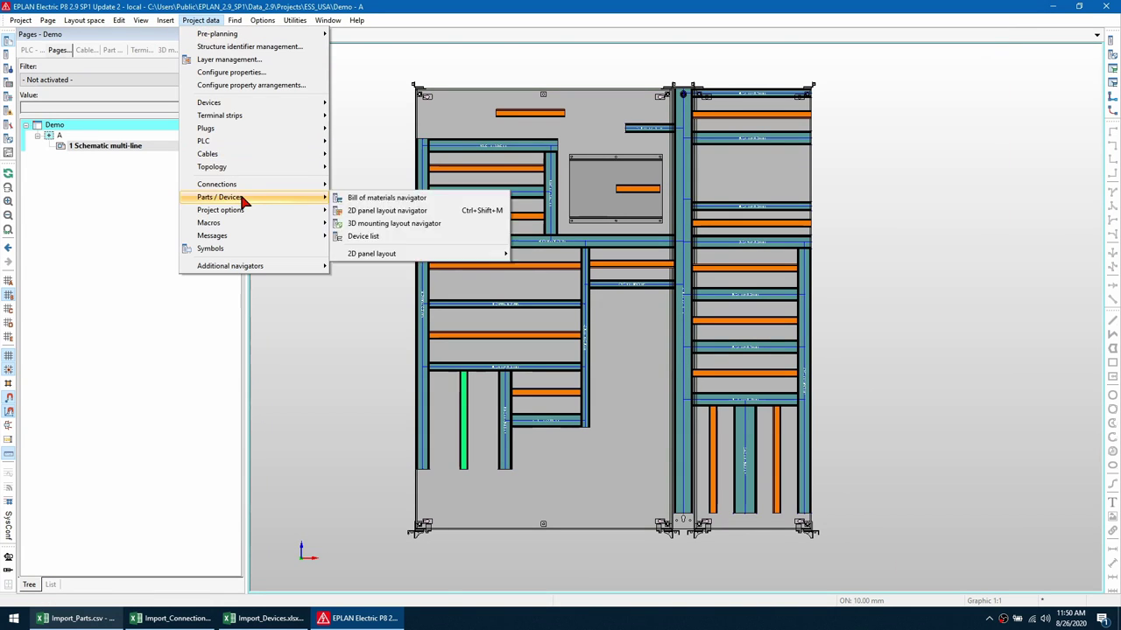
left_click(389, 236)
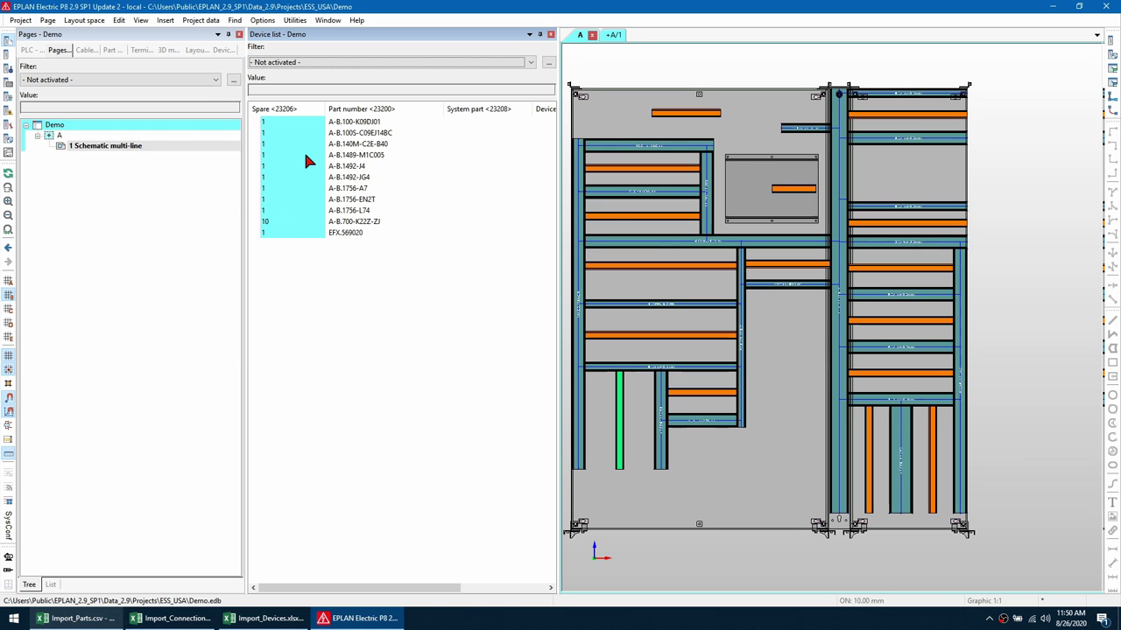
Step: Trial-place two A-B.100-K09DJ01 devices on a rail, then delete them again
left_click_drag(361, 124, 864, 226)
scroll(876, 226, "up", 3)
scroll(876, 226, "up", 2)
left_click_drag(285, 136, 359, 133)
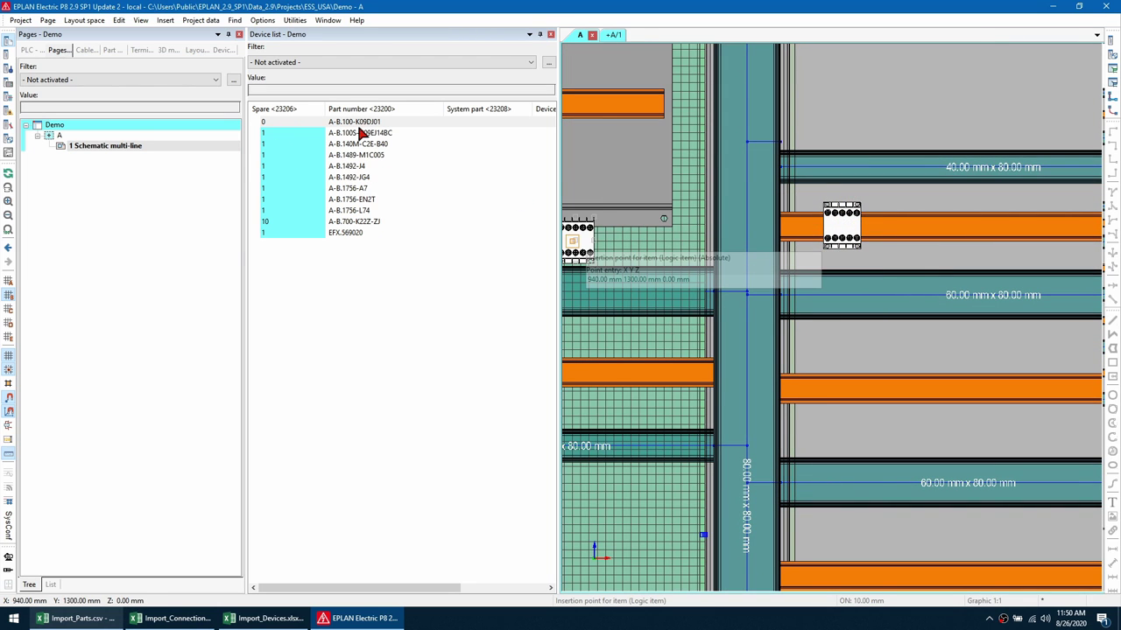
left_click(876, 226)
key("Escape")
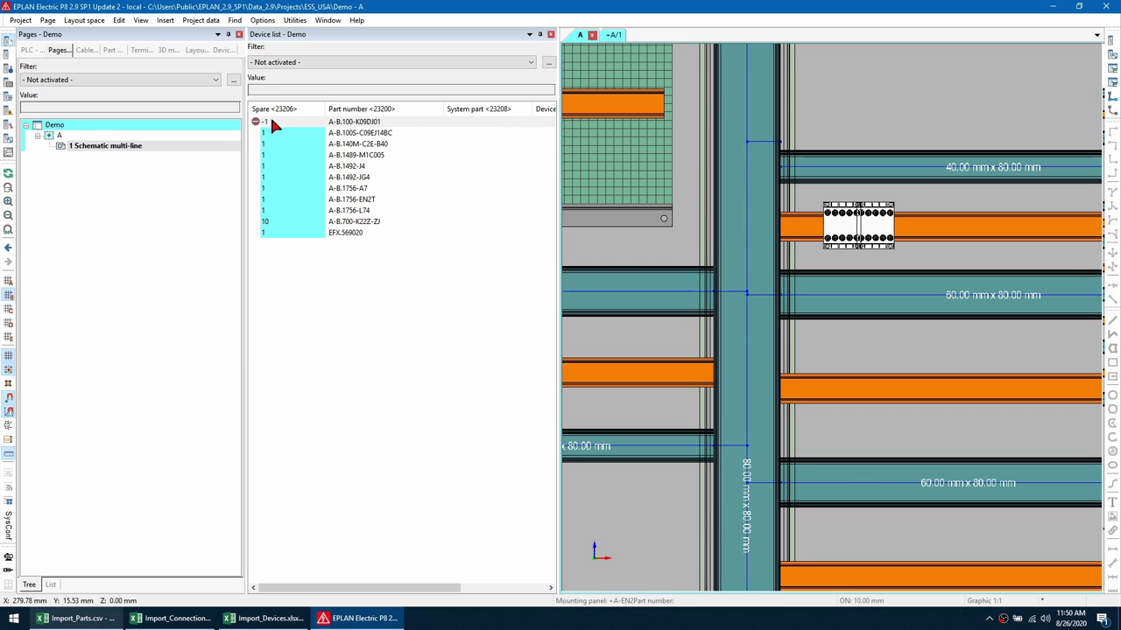
left_click(815, 217)
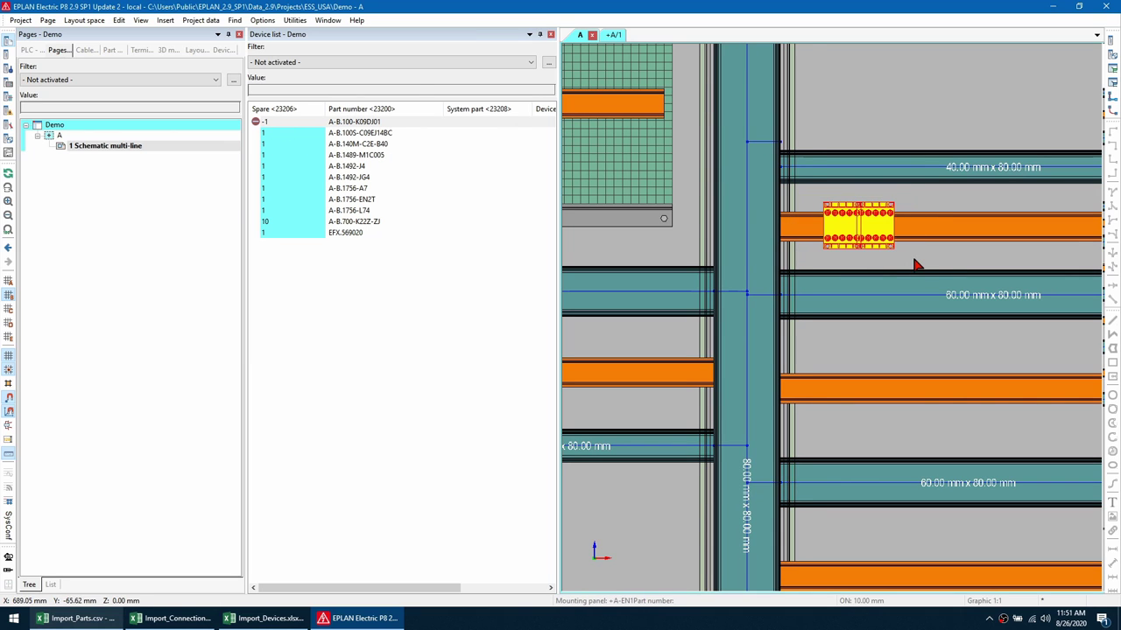
key("Delete")
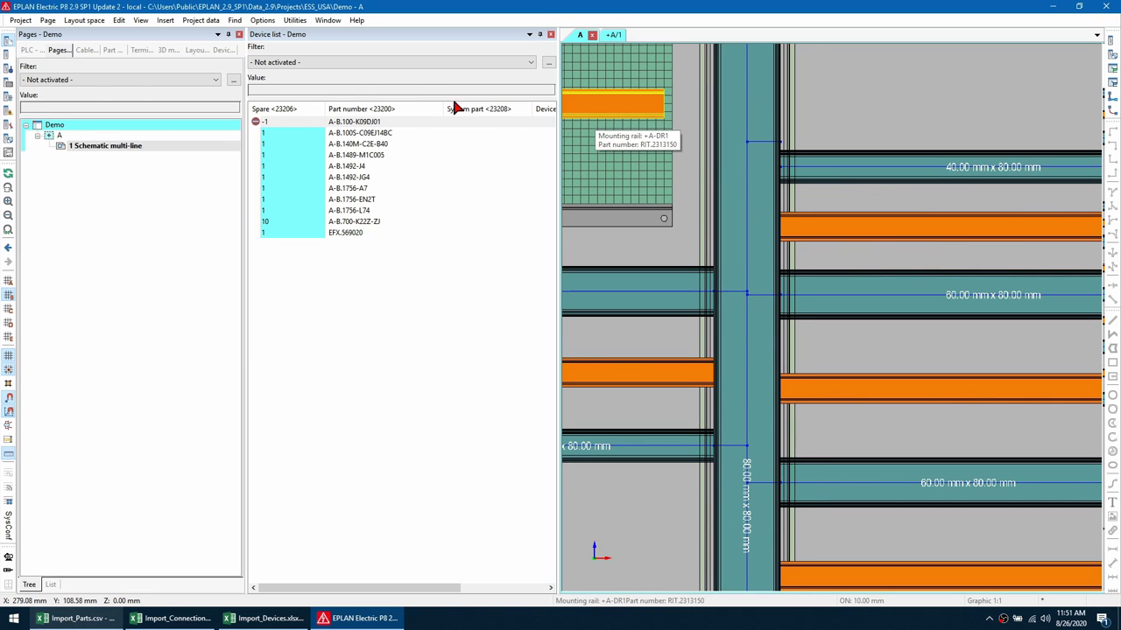
left_click(361, 311)
left_click(361, 316)
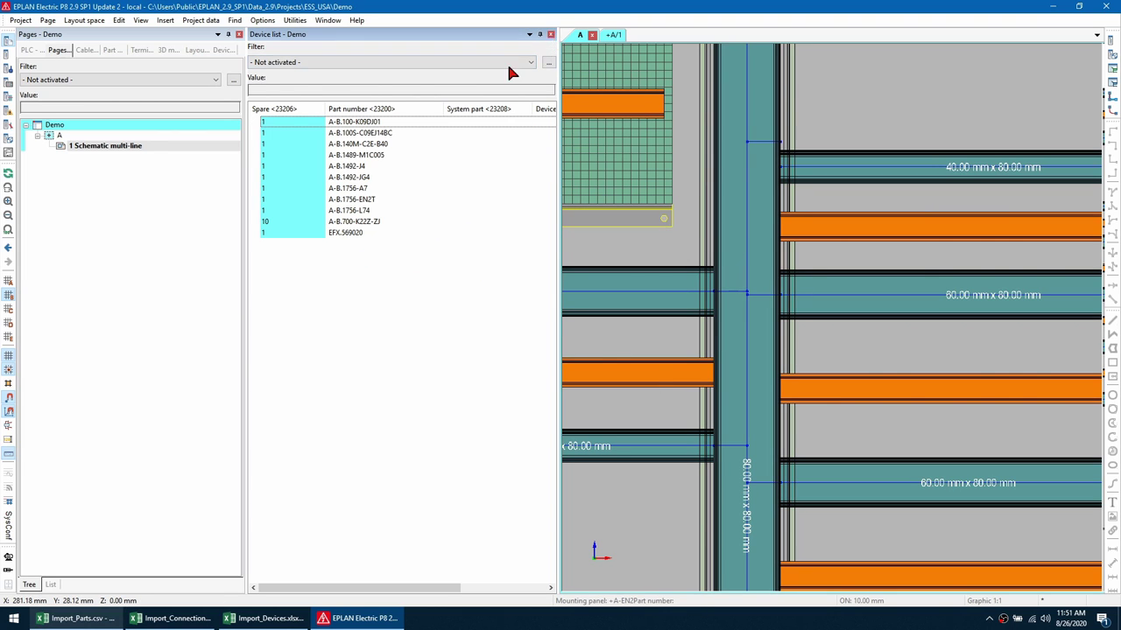
Step: Close the device list and check tag +A-MOL1 and its part numbers in Import_Devices.xlsx
left_click(551, 35)
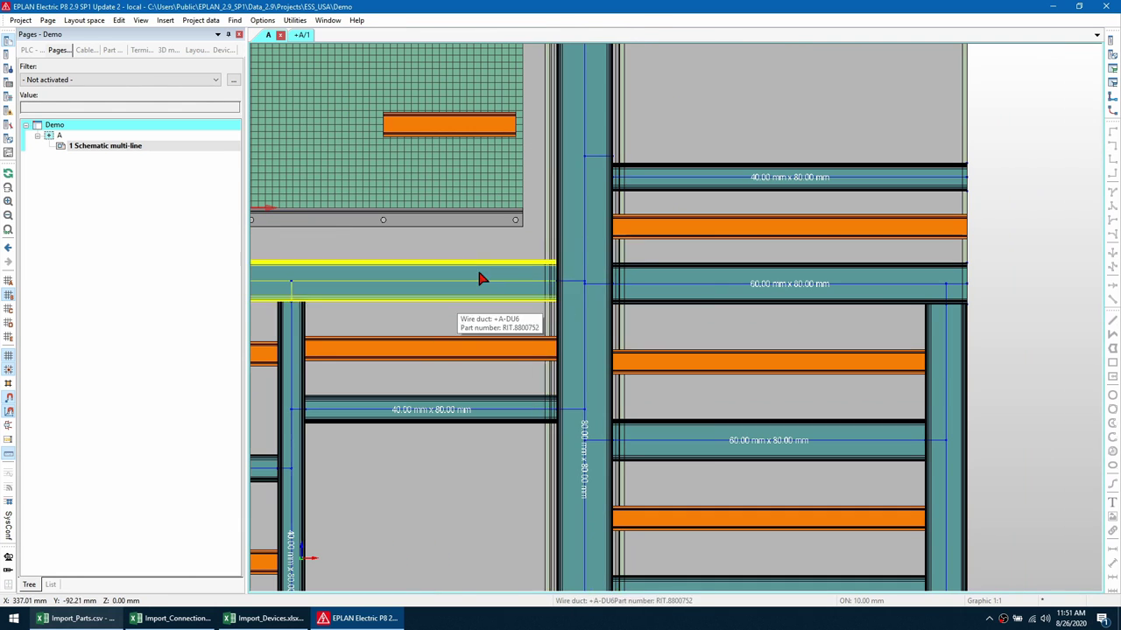
left_click(272, 619)
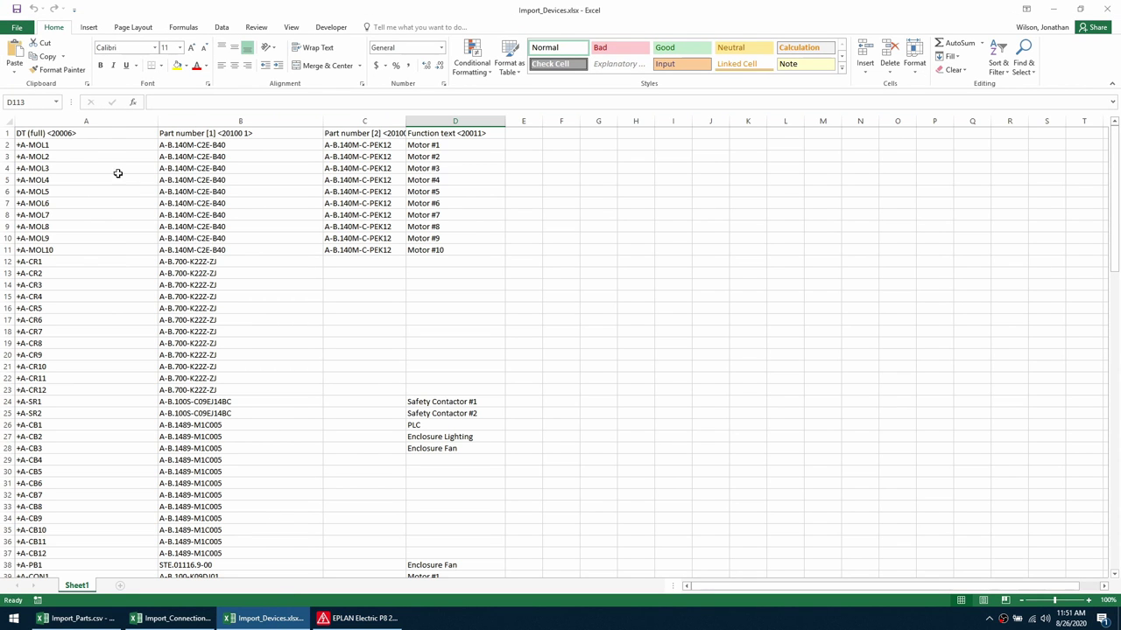
left_click(81, 144)
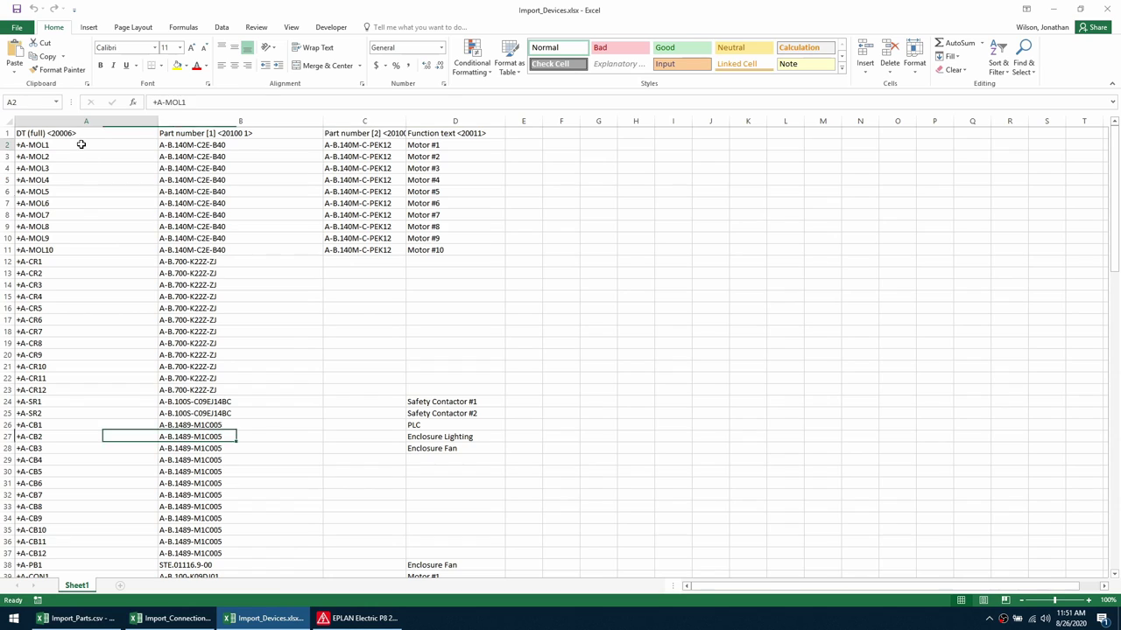
left_click(218, 148)
left_click(95, 146)
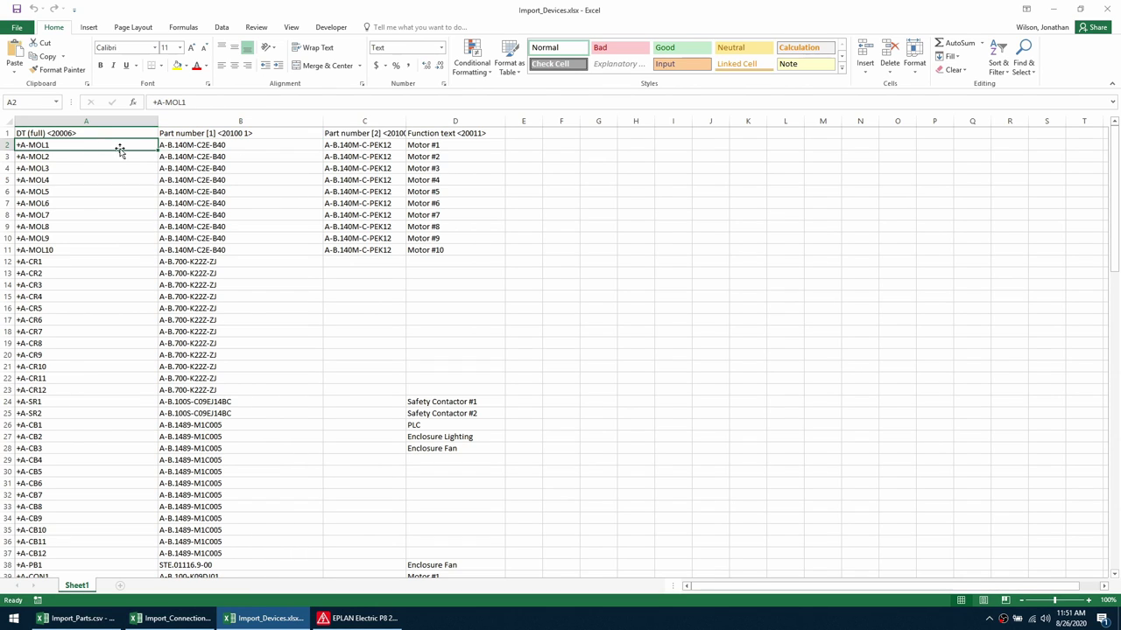
left_click(383, 146)
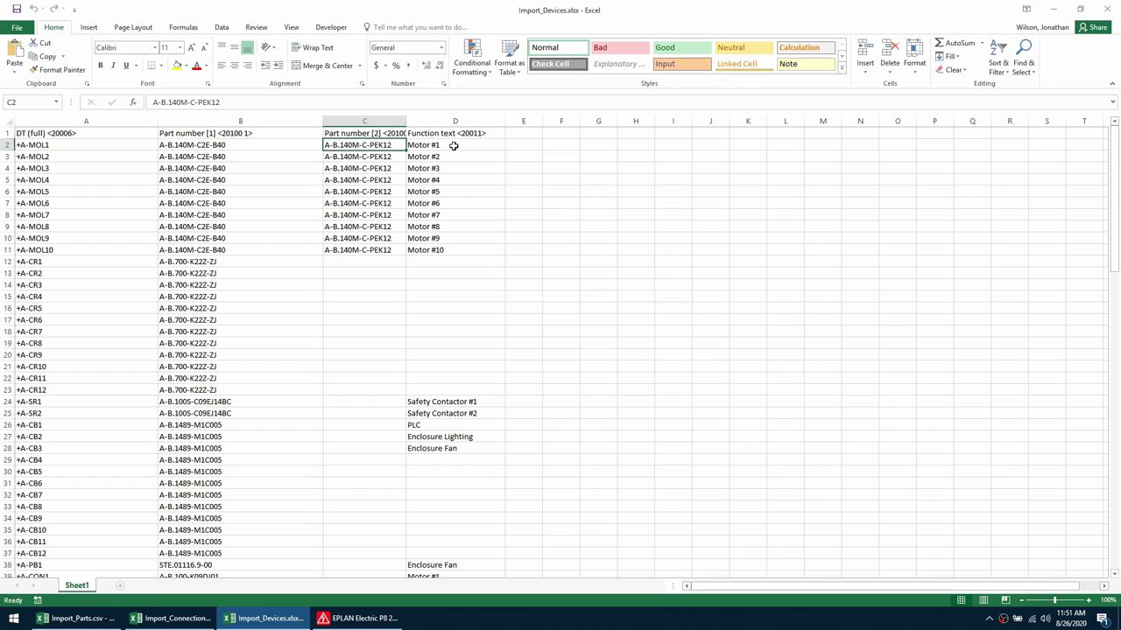
Step: Select the Motor #1 to Motor #10 function texts in D2:D11, then return to EPLAN
left_click_drag(454, 146, 449, 252)
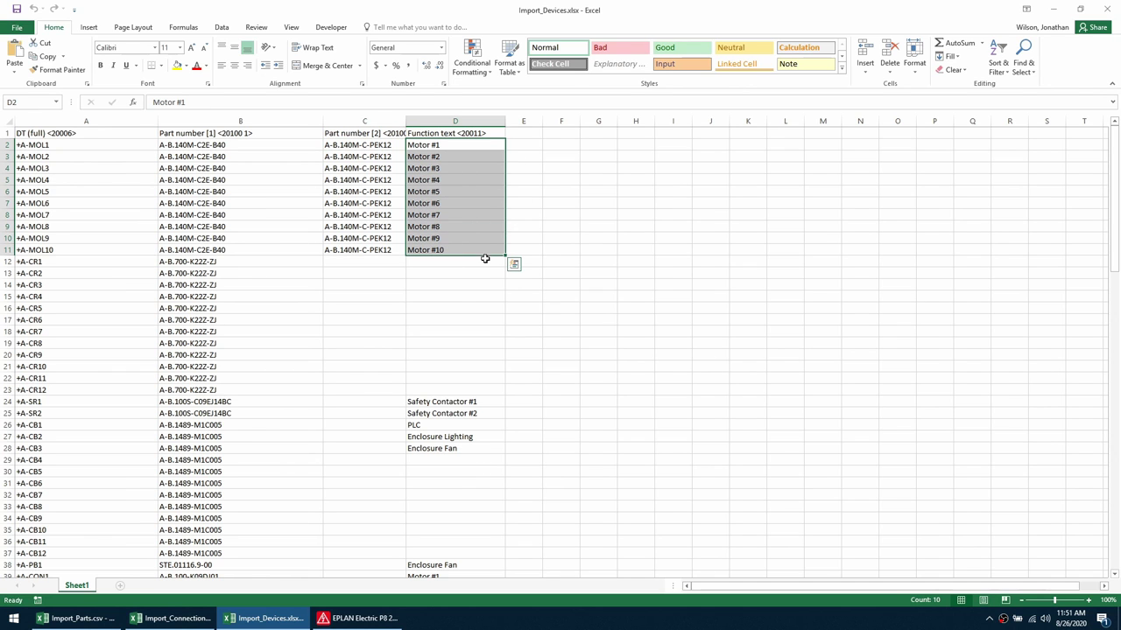
scroll(255, 290, "down", 20)
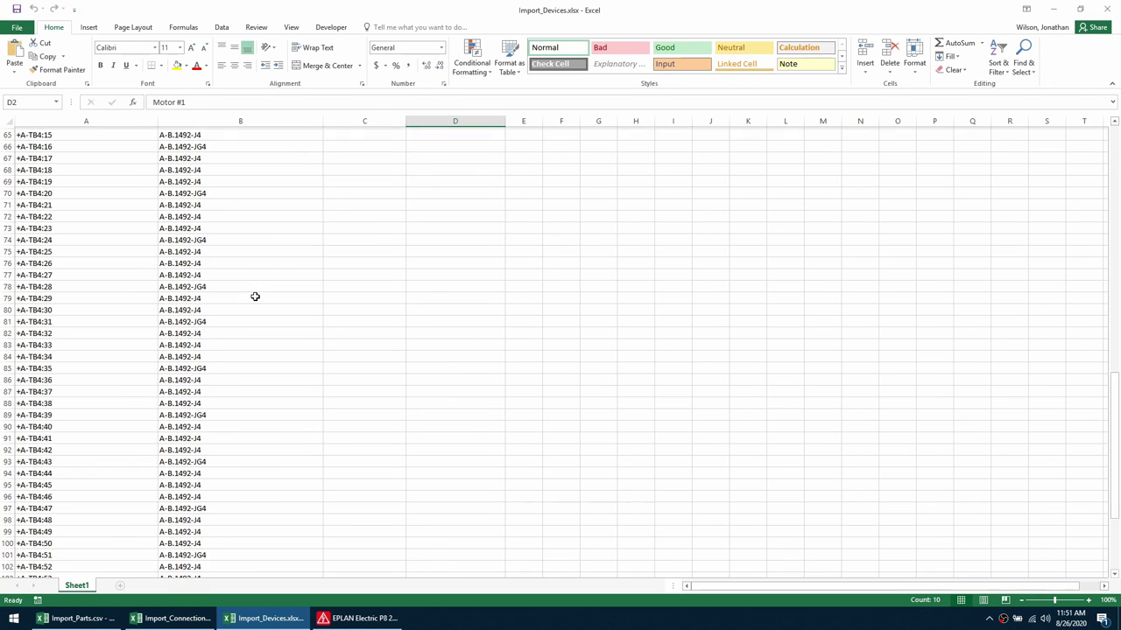
scroll(268, 289, "up", 20)
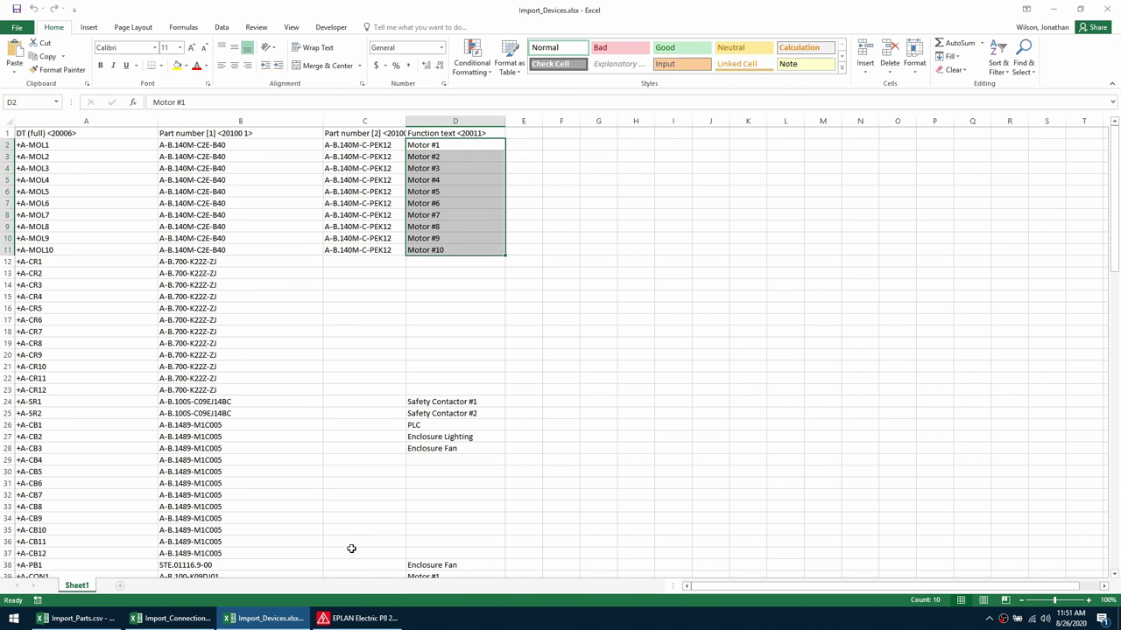
left_click(366, 619)
Step: Import device data from Import_Devices.xlsx and accept the synchronized MOL, CR, SR and CB devices
scroll(432, 308, "down", 2)
middle_click_drag(433, 308, 555, 300)
left_click(201, 20)
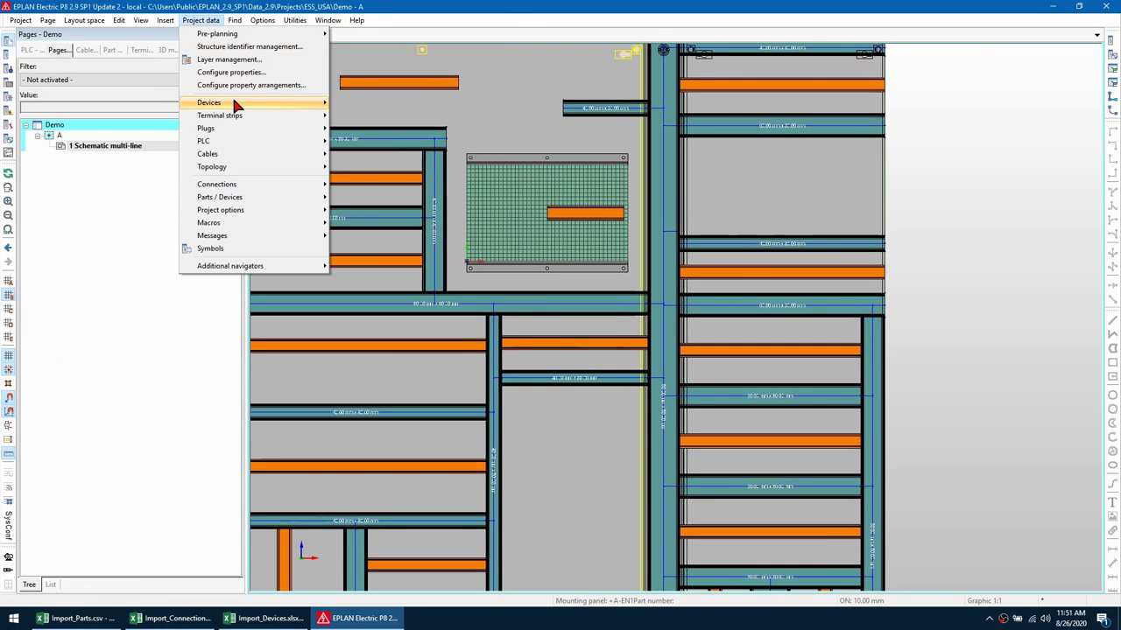
mouse_move(263, 102)
left_click(381, 271)
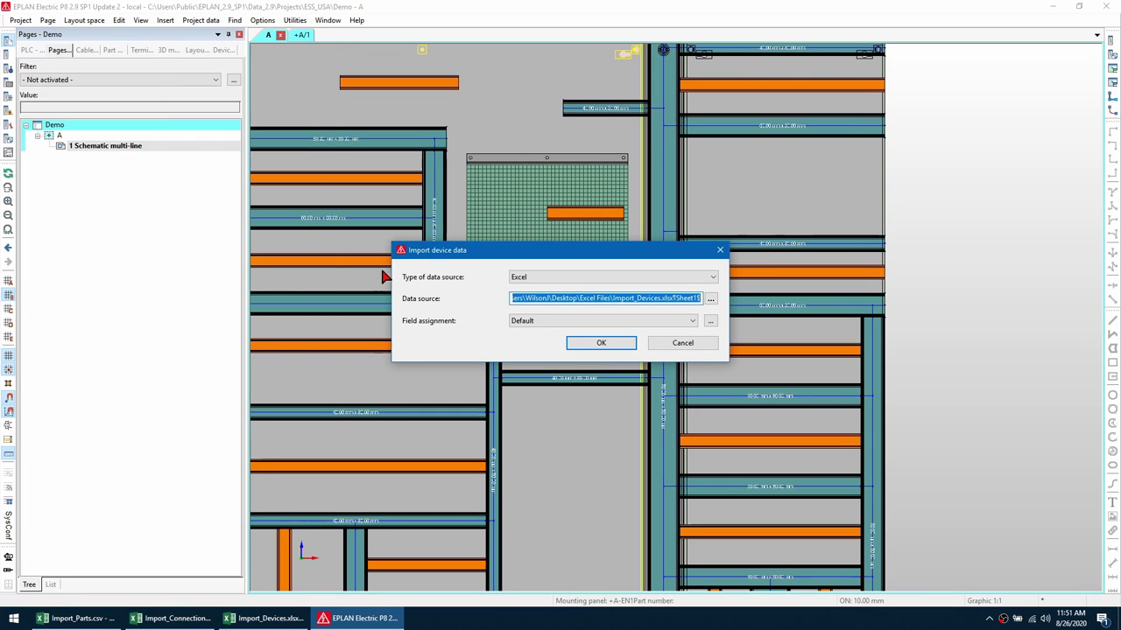
left_click(603, 342)
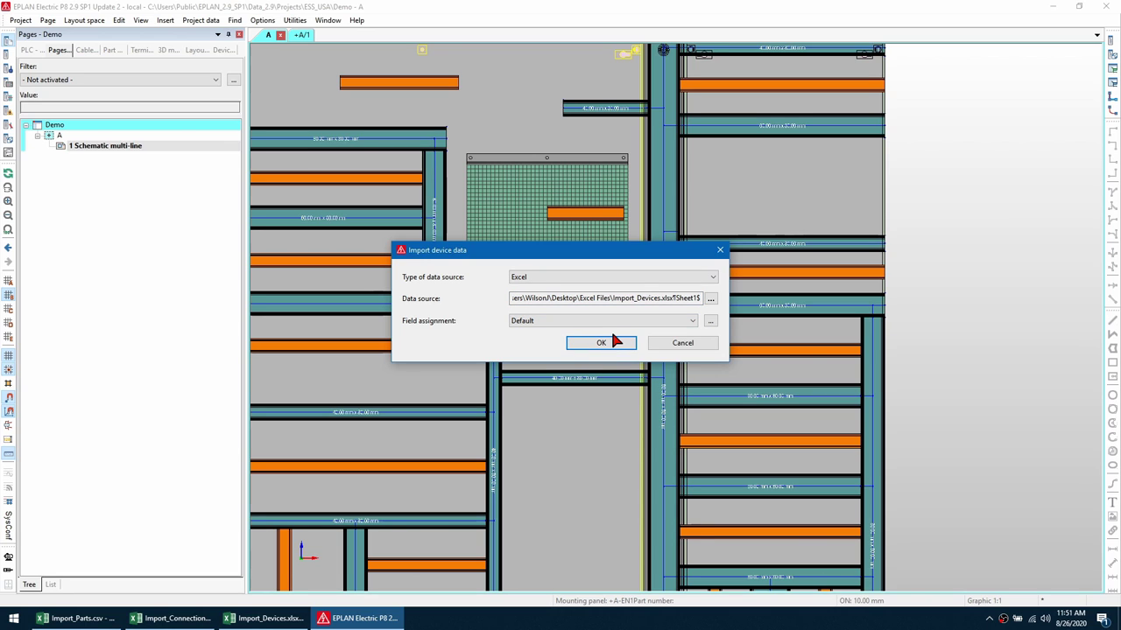
left_click(614, 338)
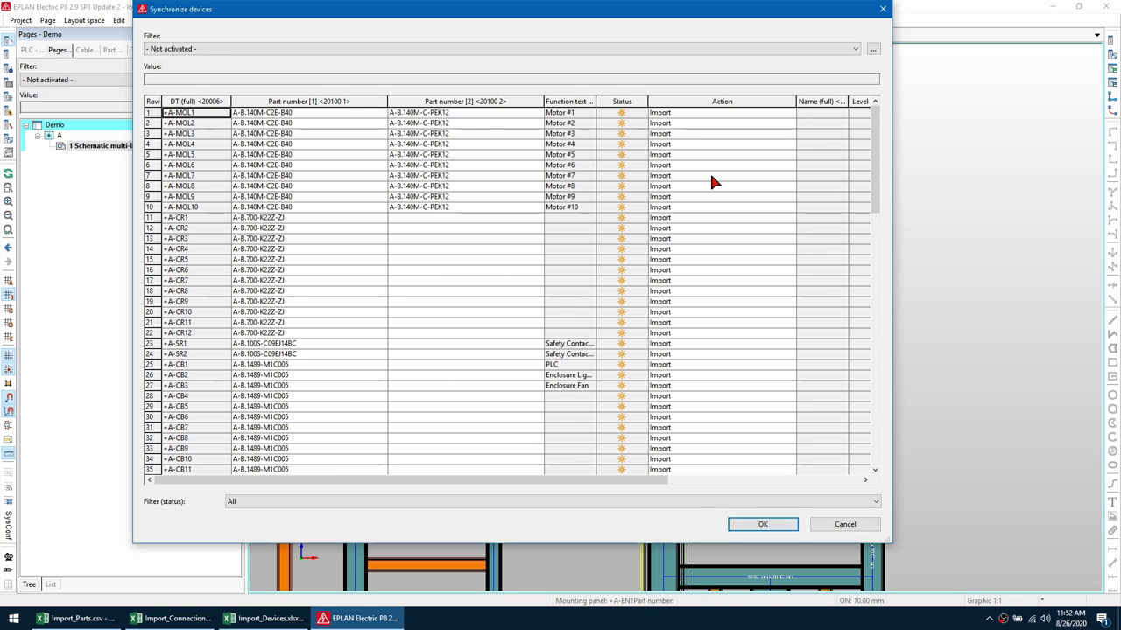
scroll(713, 181, "down", 10)
scroll(722, 182, "up", 10)
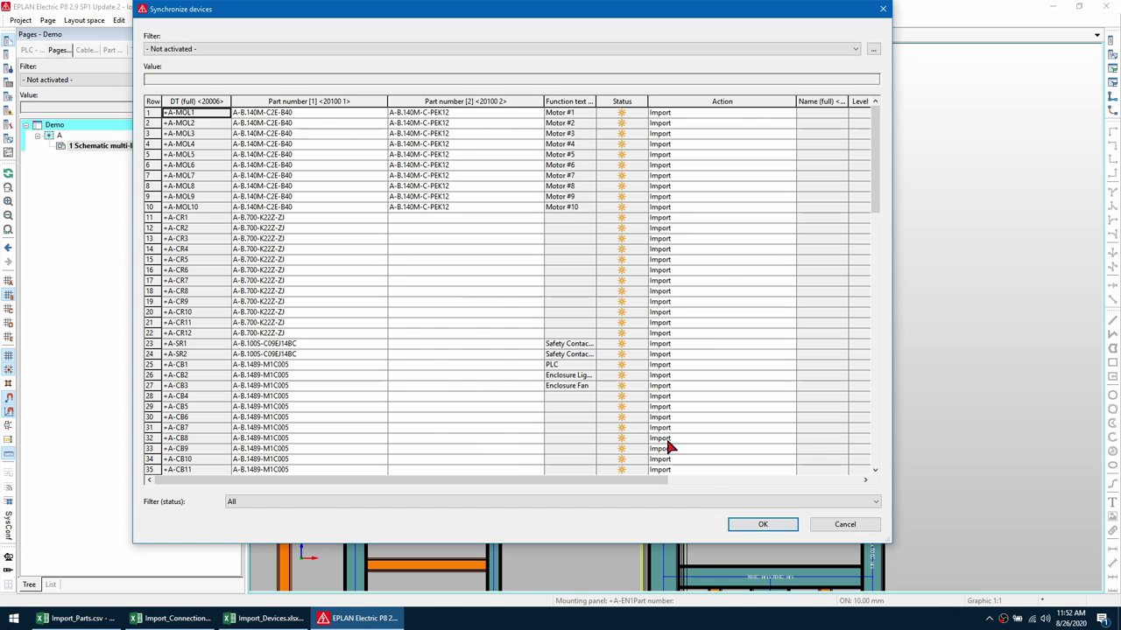
left_click(762, 526)
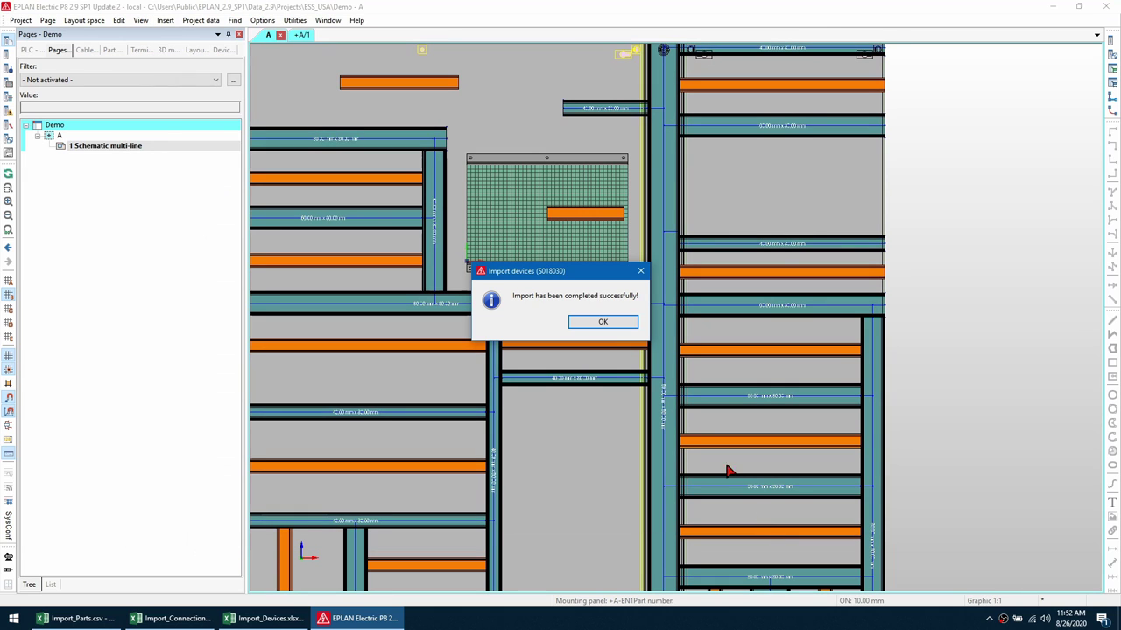
Step: Dismiss the success message and review location A's devices in the Devices navigator
left_click(603, 323)
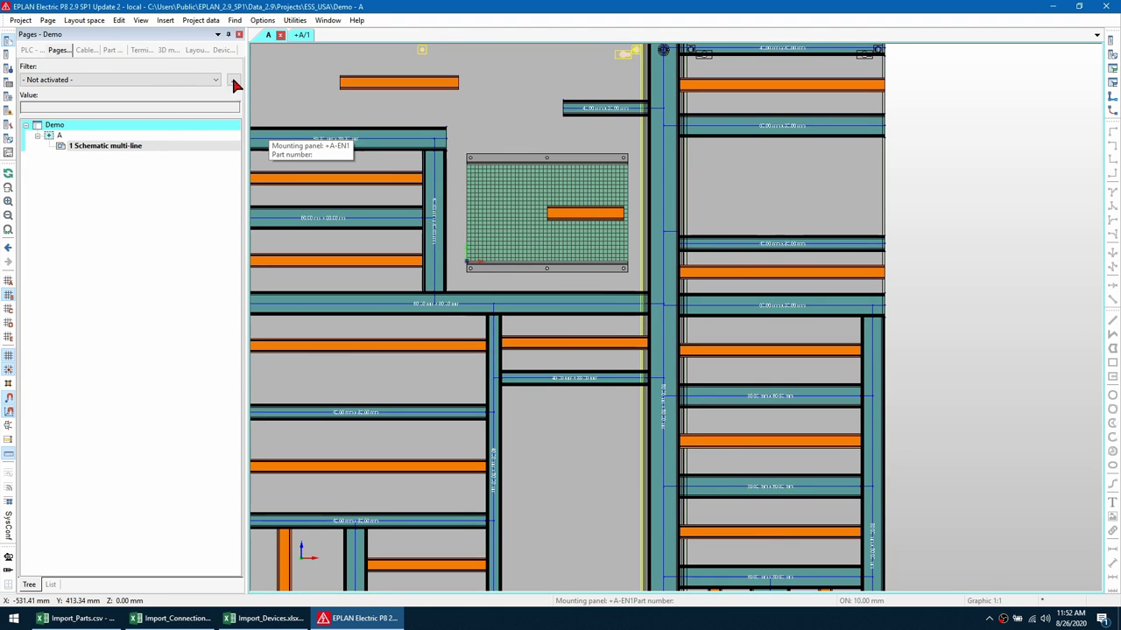
left_click(225, 51)
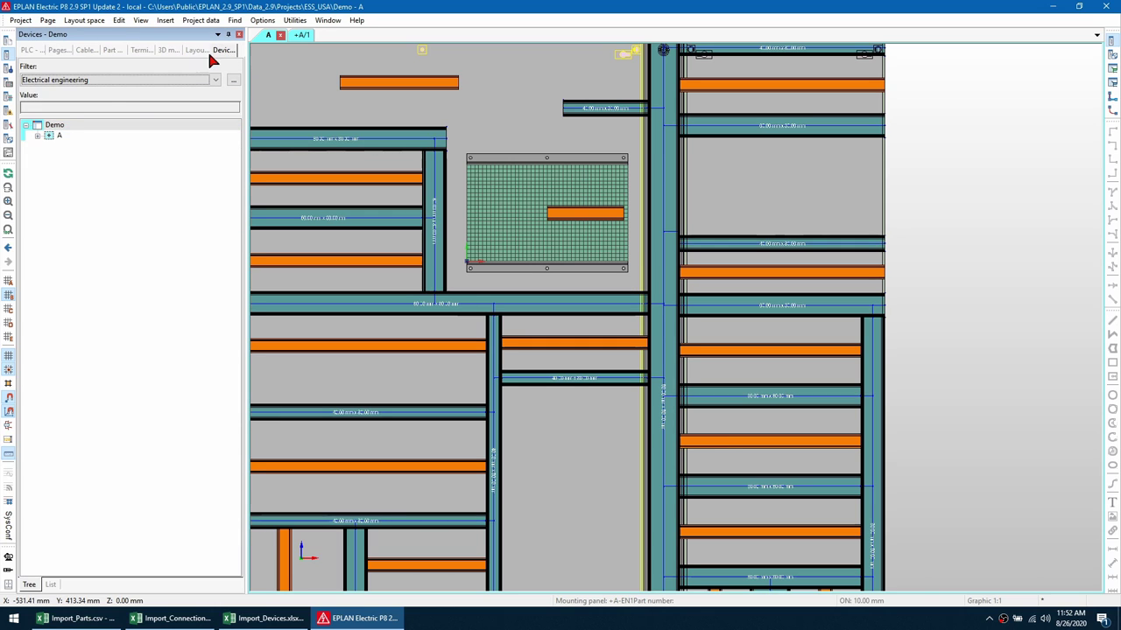
left_click(38, 133)
scroll(122, 171, "down", 3)
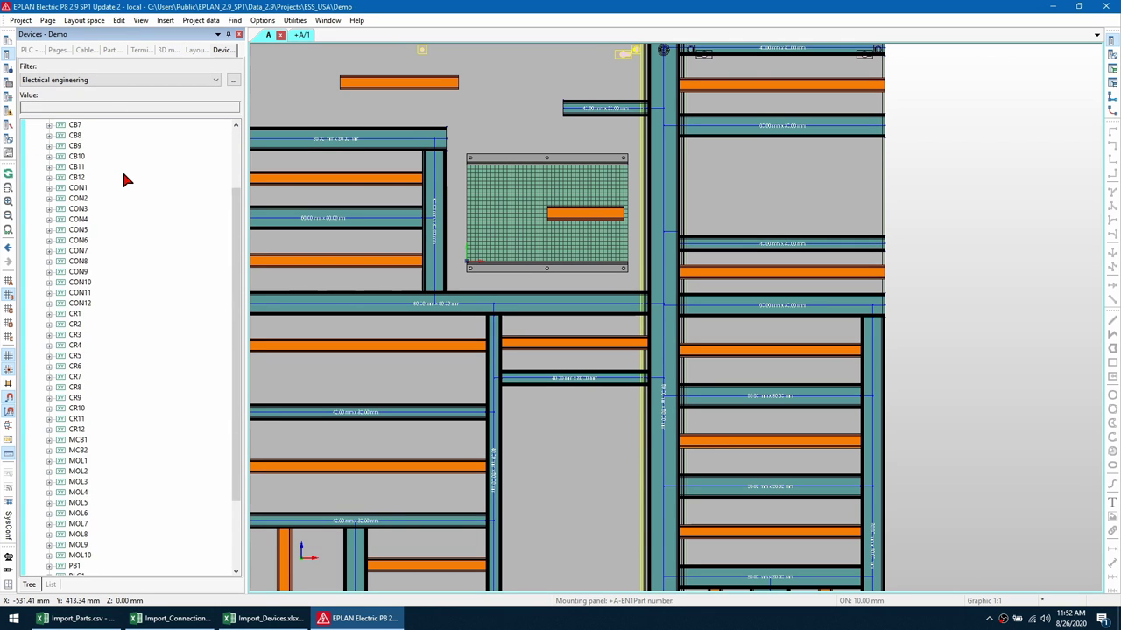
scroll(123, 173, "up", 3)
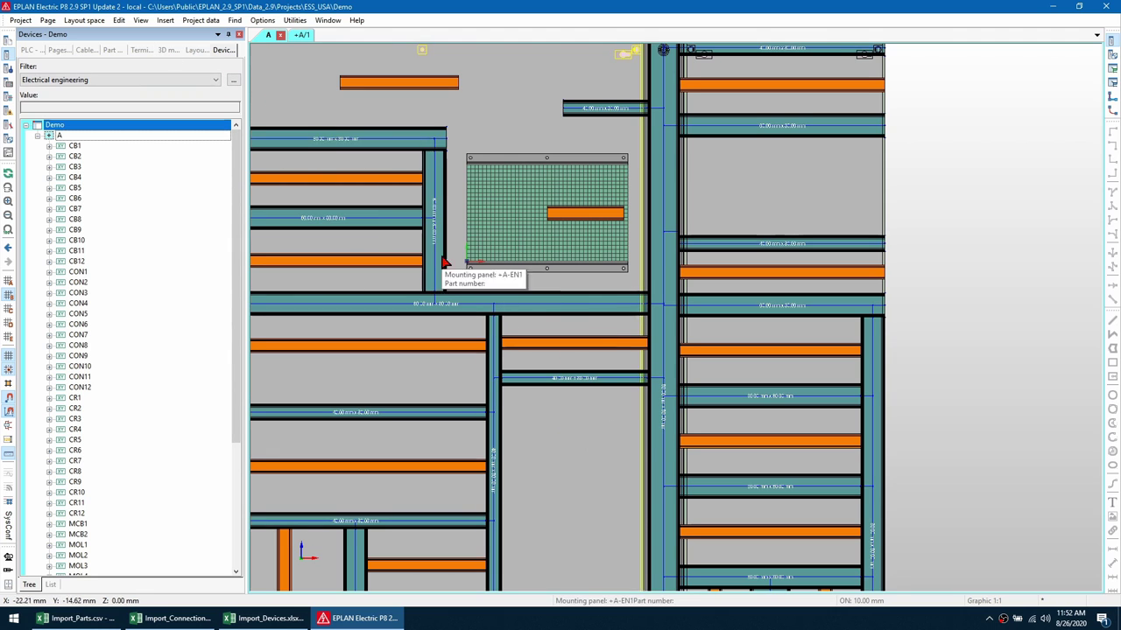
Step: Show the 3D mounting layout navigator filtered to unplaced parts
left_click(169, 53)
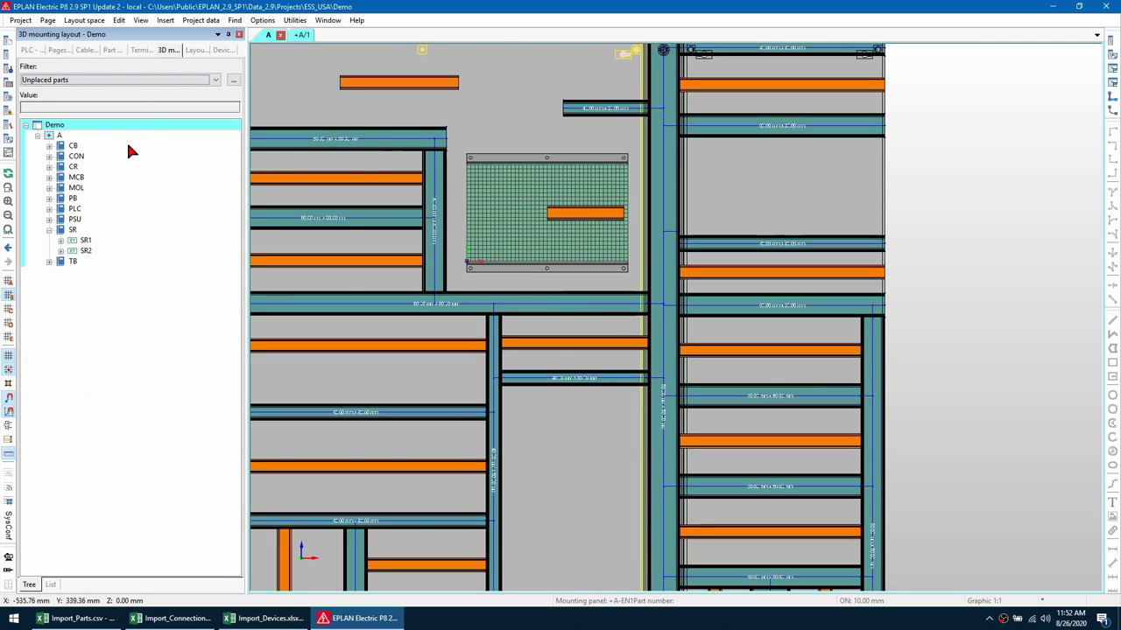
left_click(50, 229)
left_click(86, 78)
left_click(81, 144)
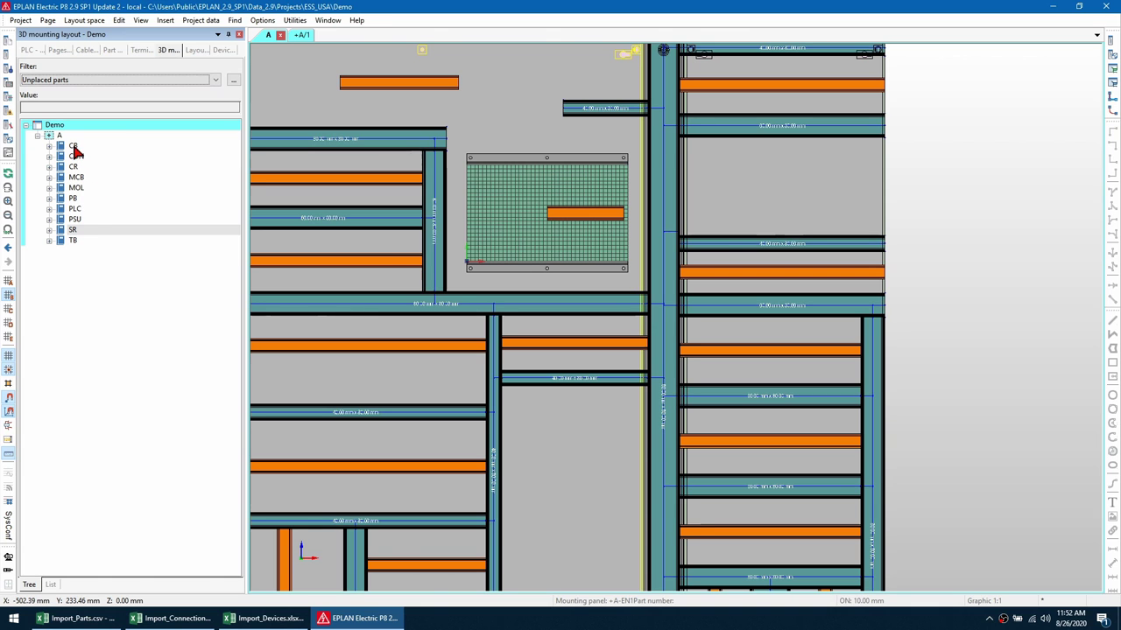
scroll(465, 140, "down", 4)
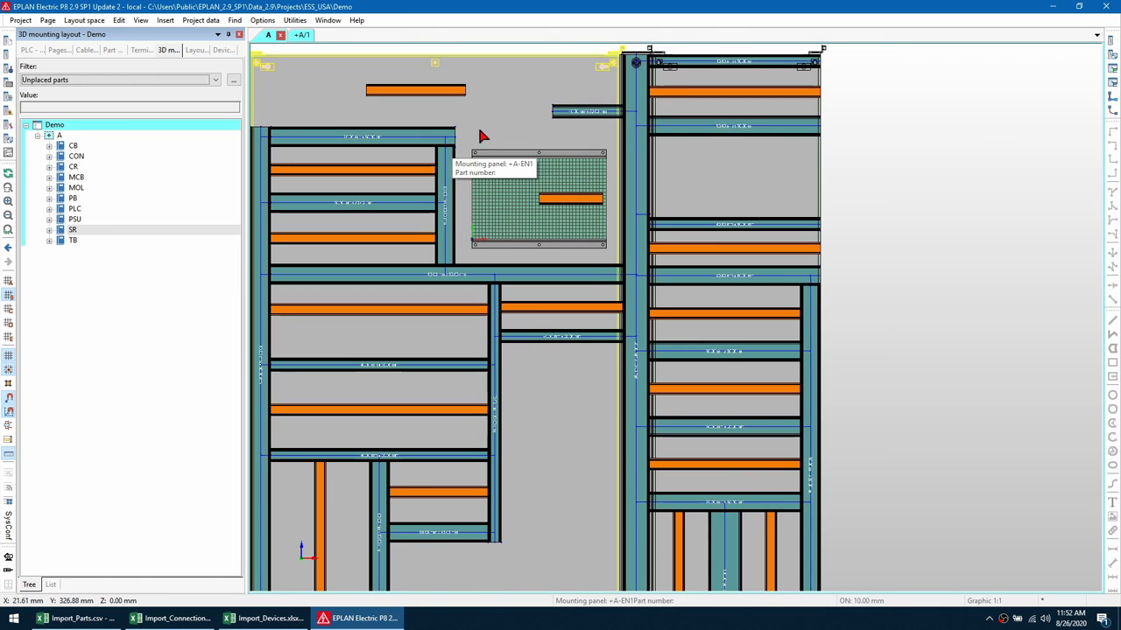
scroll(587, 157, "up", 3)
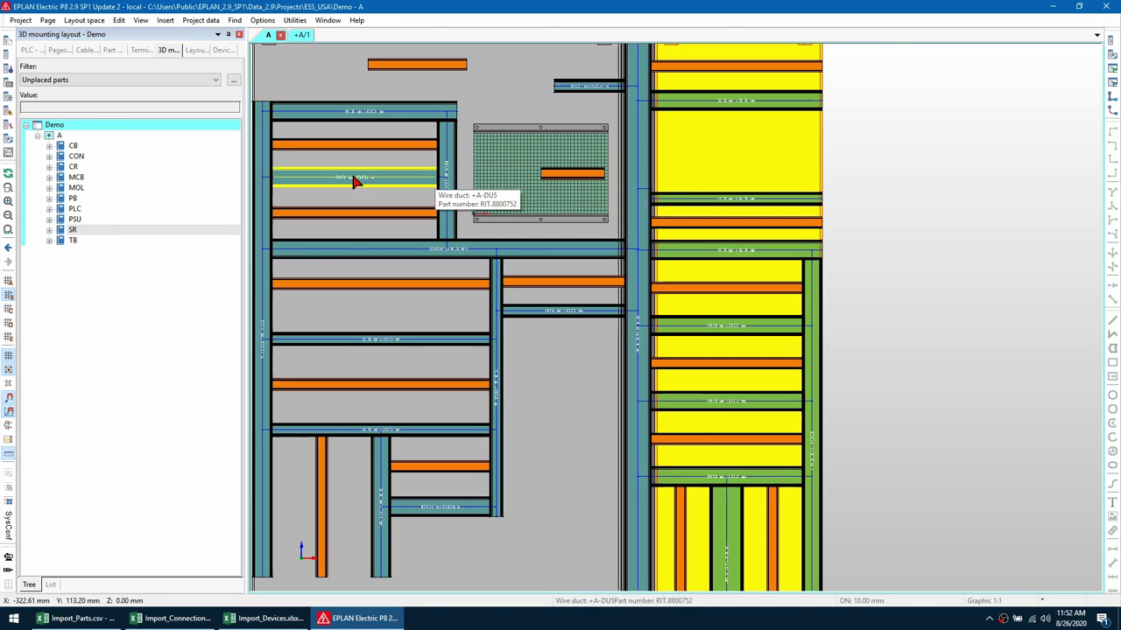
Step: Mount the CB circuit breakers on the right panel's top rail
left_click(82, 148)
left_click_drag(83, 151, 491, 139)
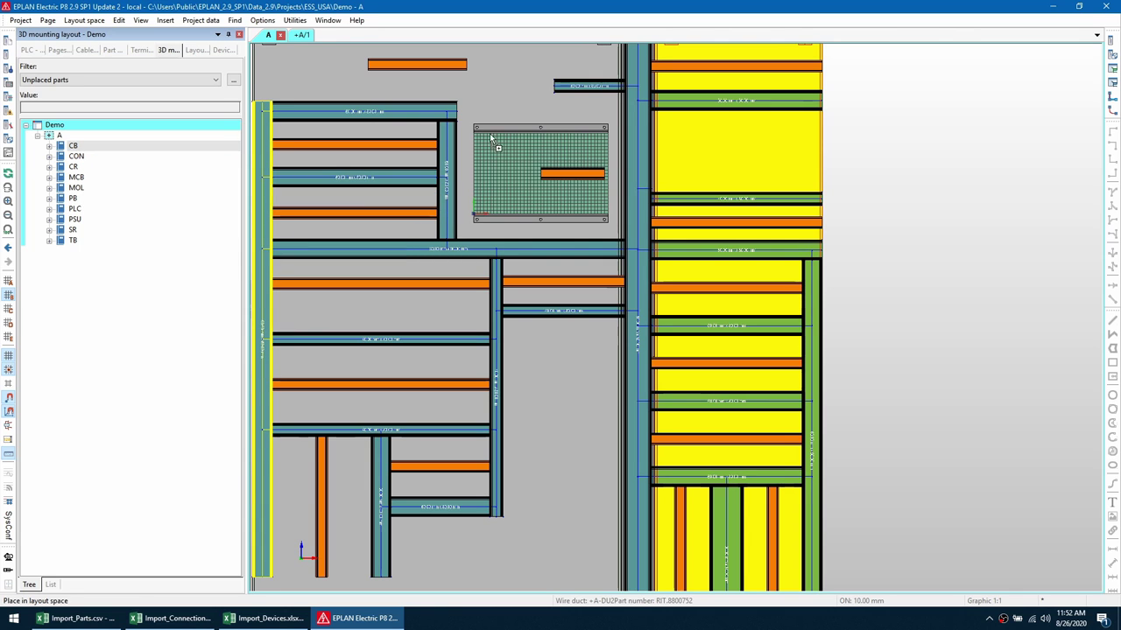
left_click(701, 75)
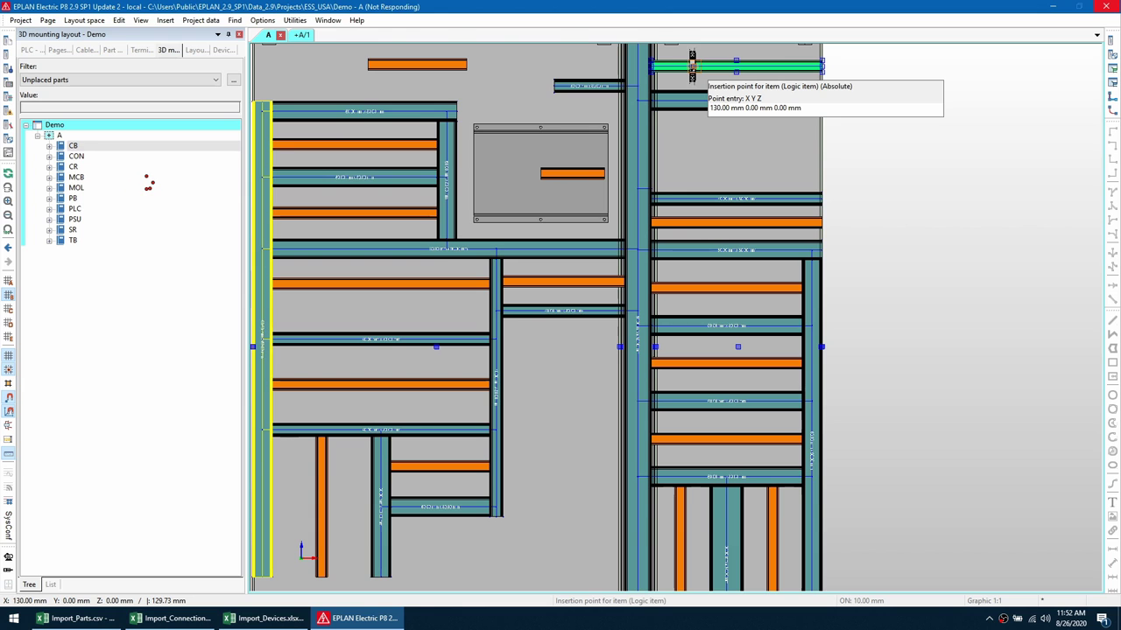
middle_click_drag(438, 190, 538, 180)
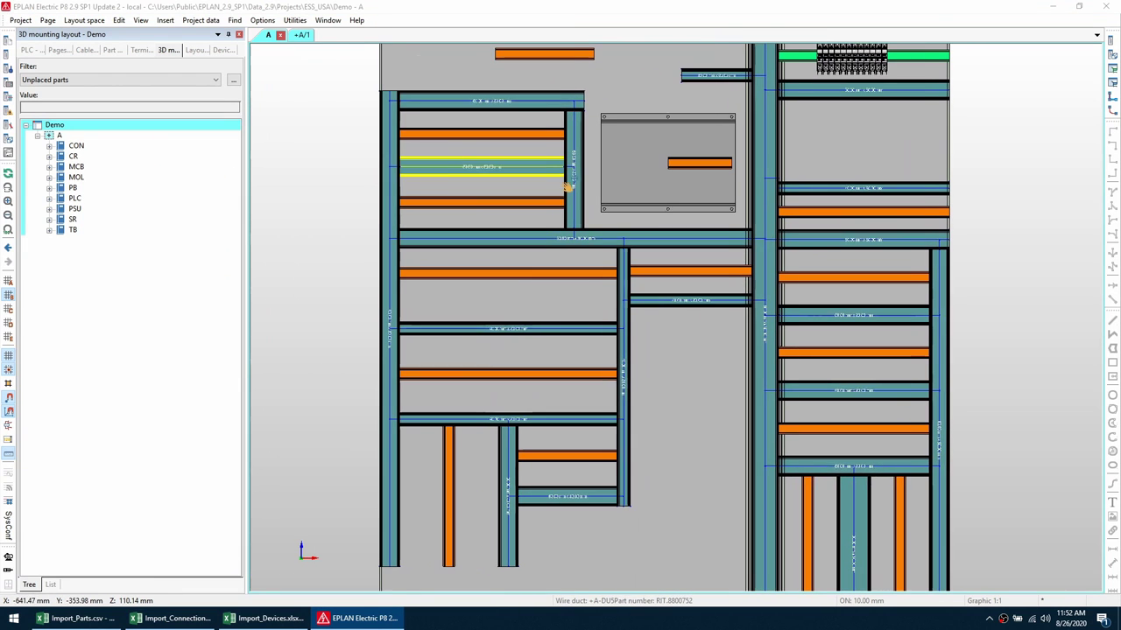
Step: Expand the PSU group and turn on mounting clearances display
left_click(50, 210)
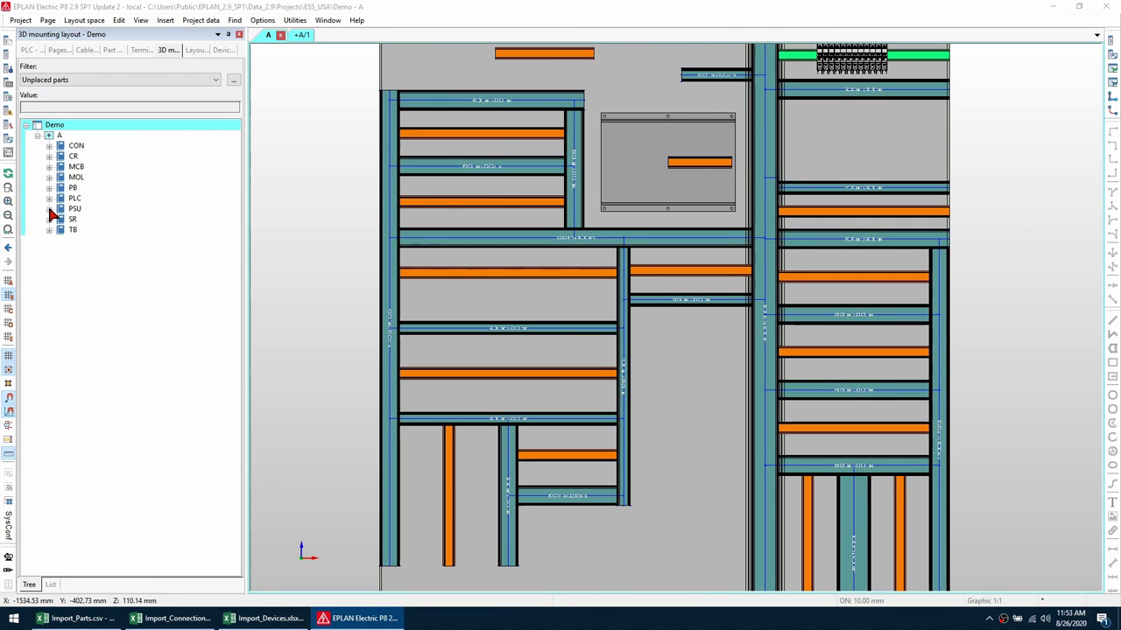
left_click(81, 210)
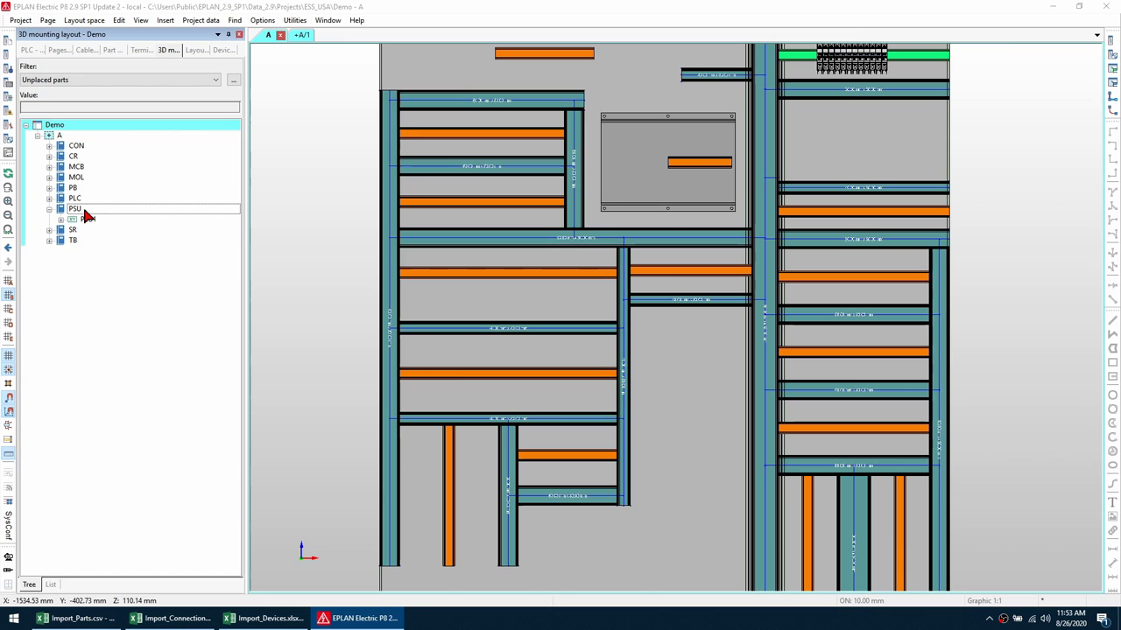
left_click(140, 19)
left_click(182, 128)
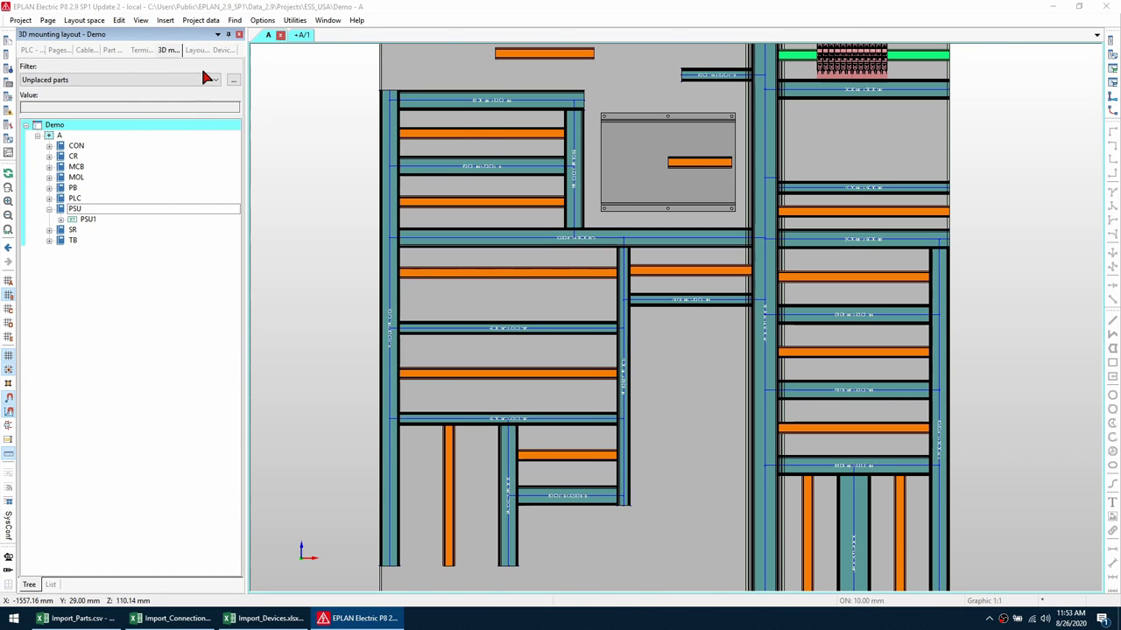
Step: Place PSU1 on the left panel's top rail and move it into its final position
left_click_drag(84, 210, 538, 99)
scroll(515, 234, "up", 5)
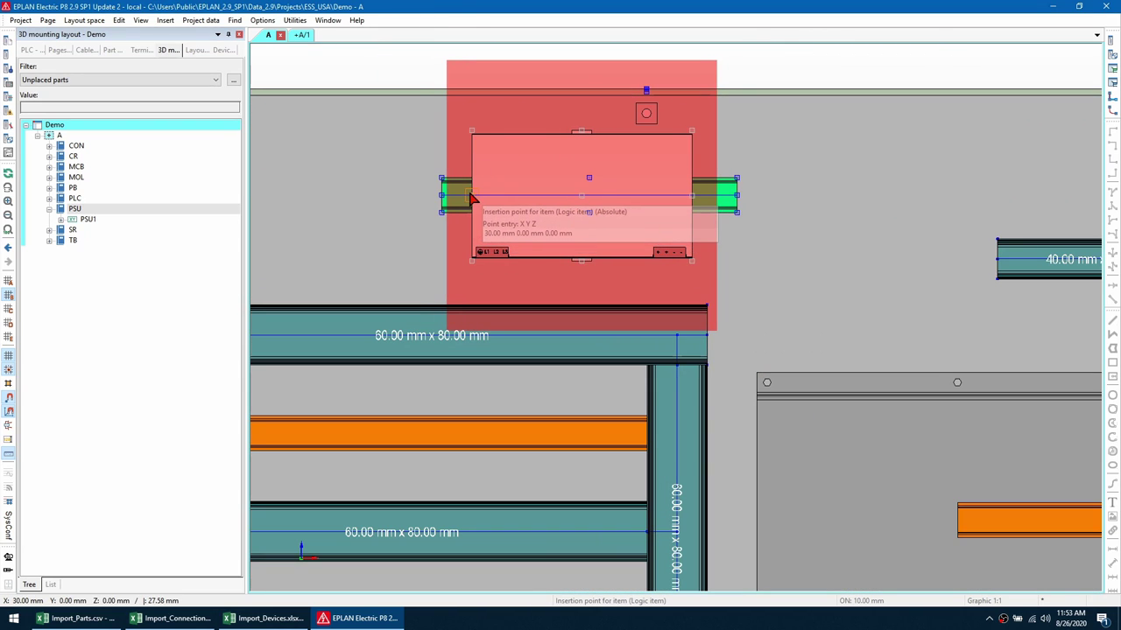
left_click(470, 198)
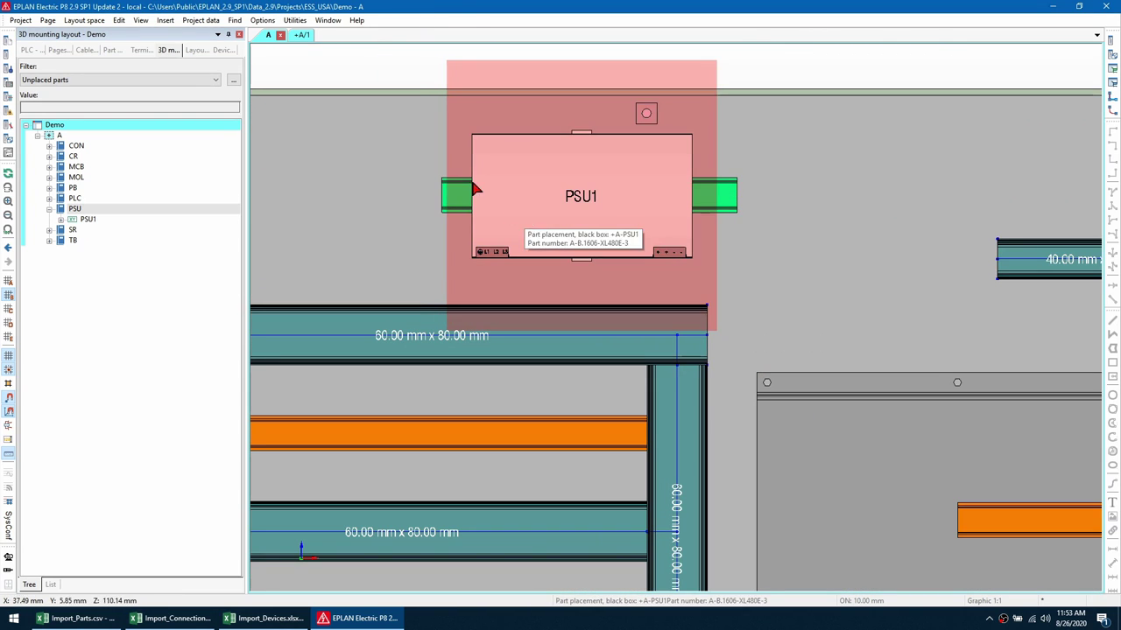
left_click_drag(378, 65, 806, 293)
key("m")
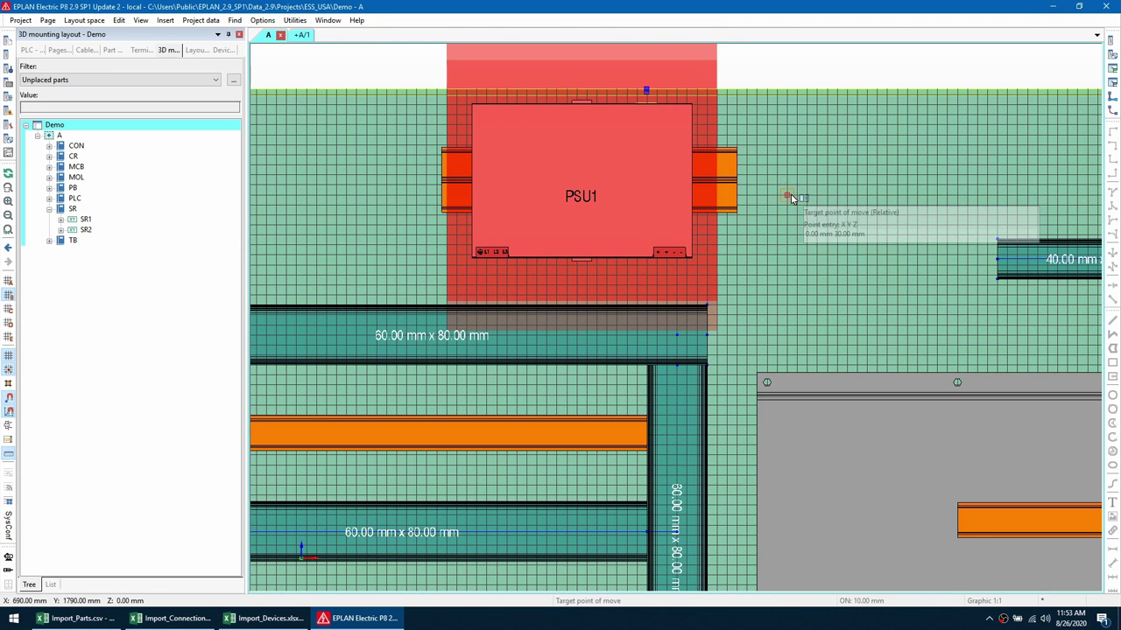
left_click(791, 194)
scroll(769, 206, "down", 3)
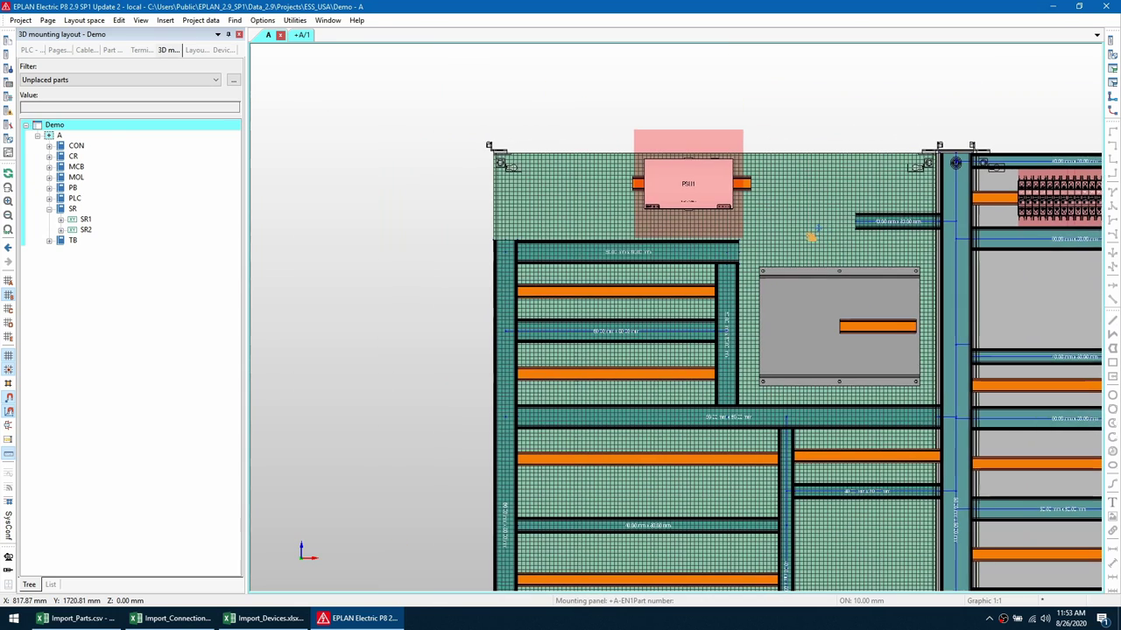
scroll(791, 233, "down", 4)
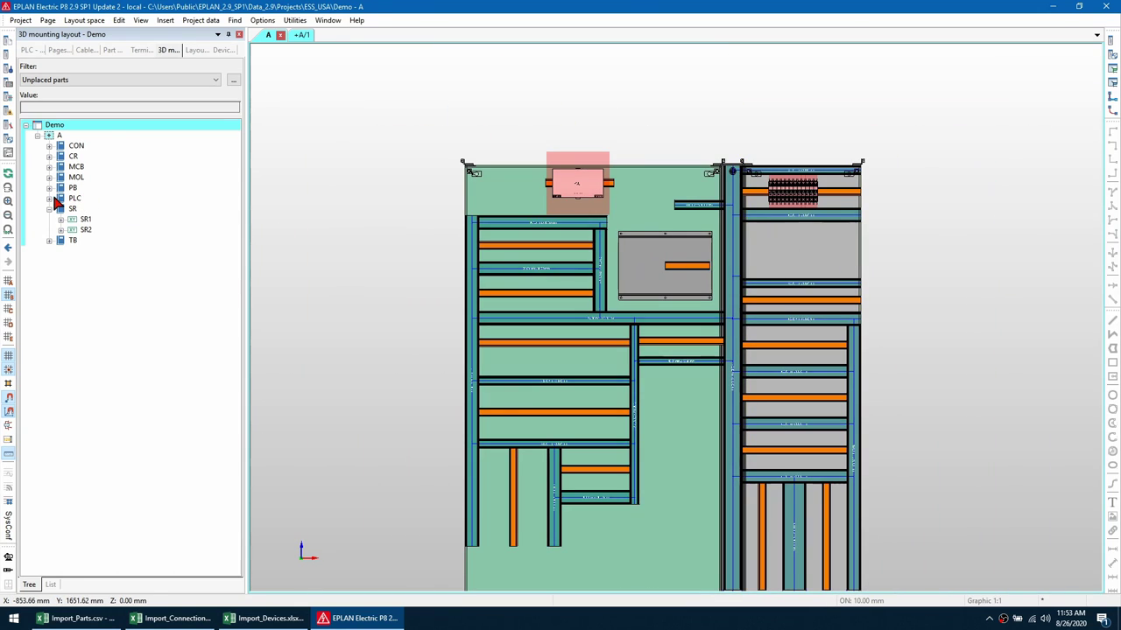
Step: Mount PLC1 (A-B.1756-A7) below the breakers with collision check on, accepting its drilling pattern
left_click(49, 199)
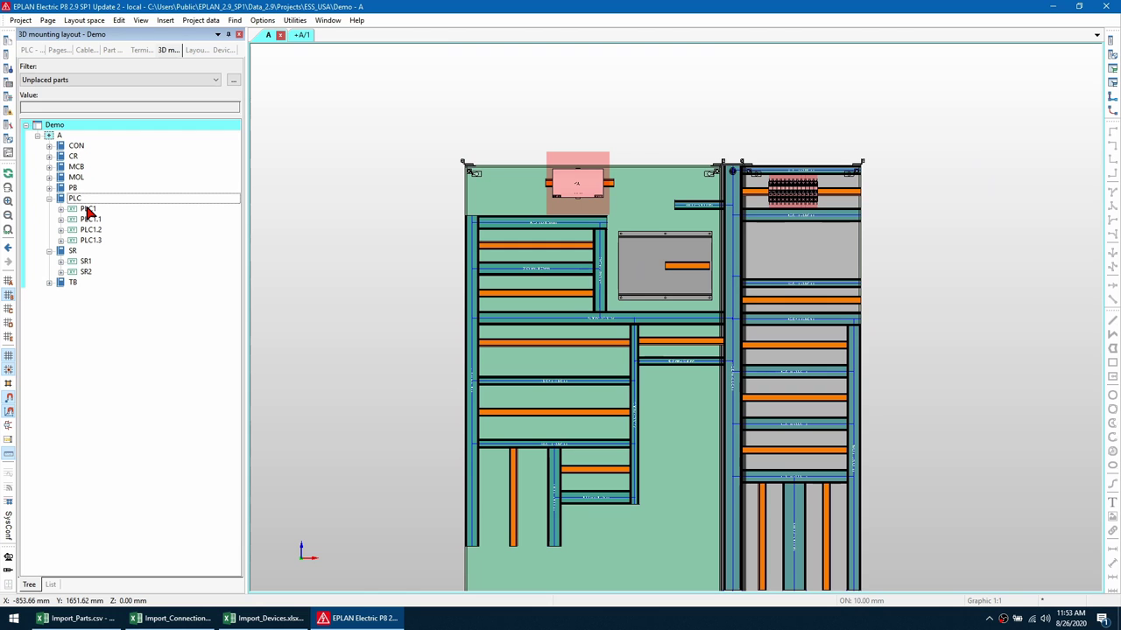
left_click_drag(88, 212, 276, 238)
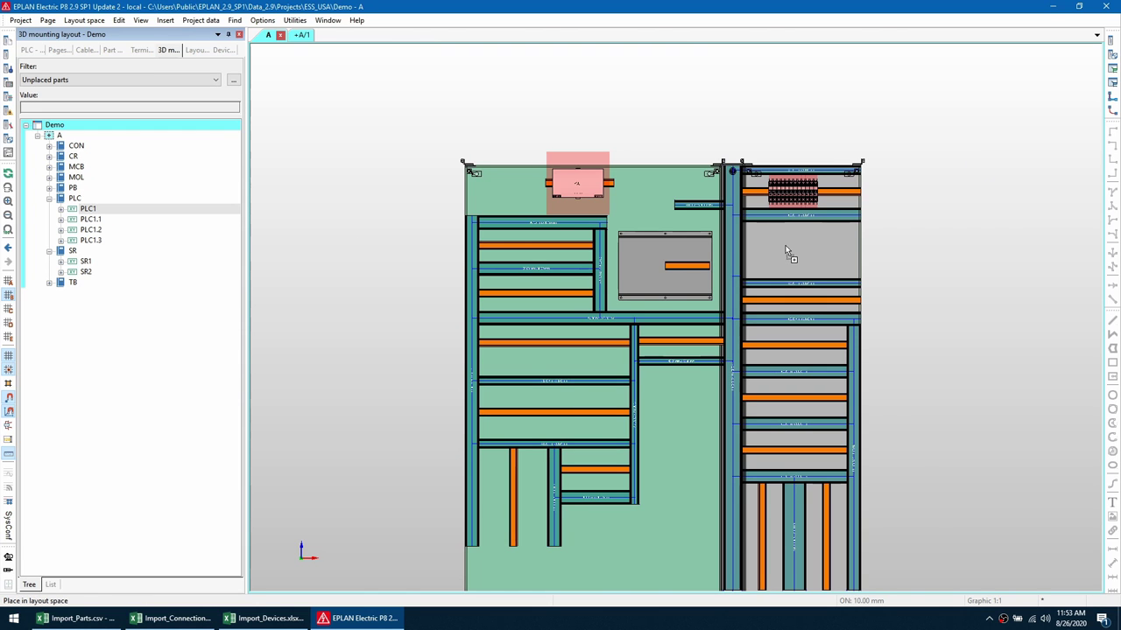
scroll(785, 251, "up", 4)
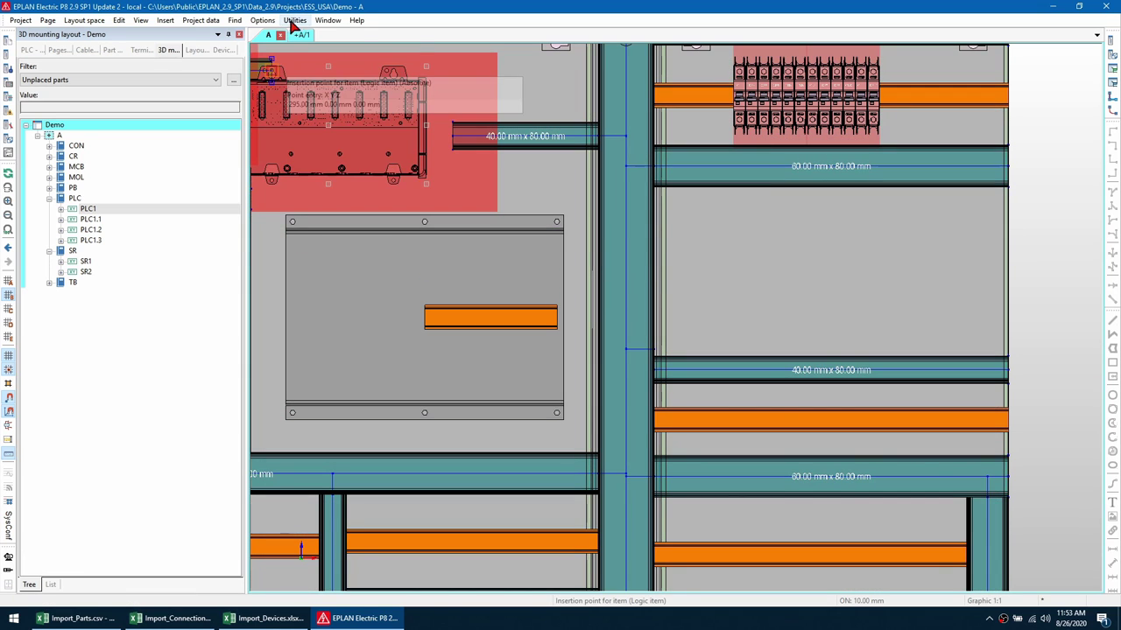
left_click(263, 20)
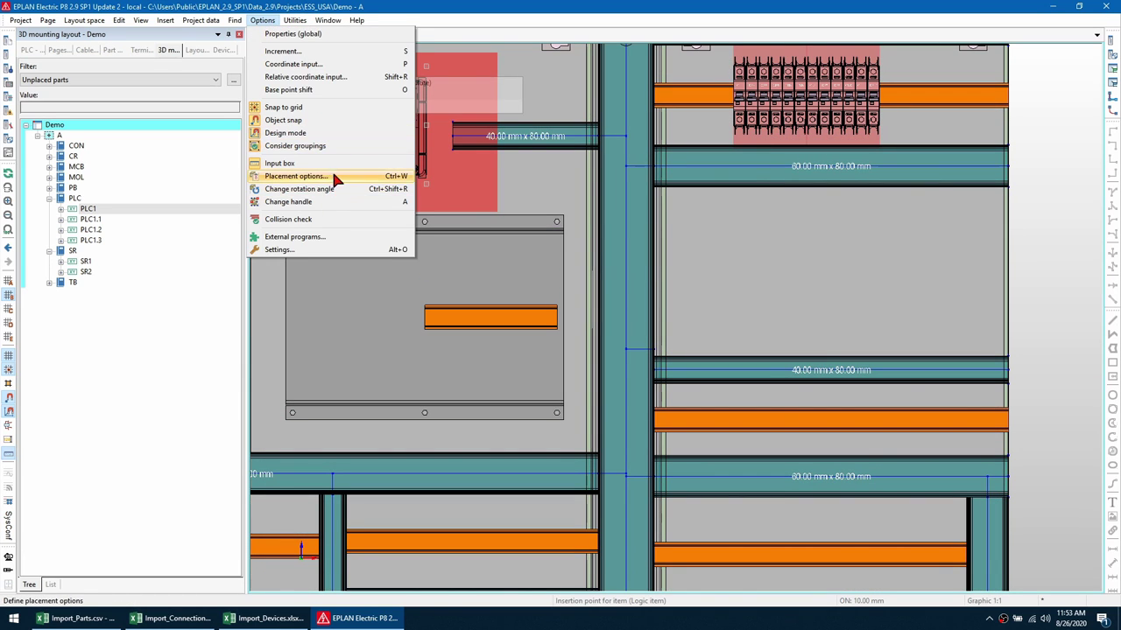
left_click(329, 218)
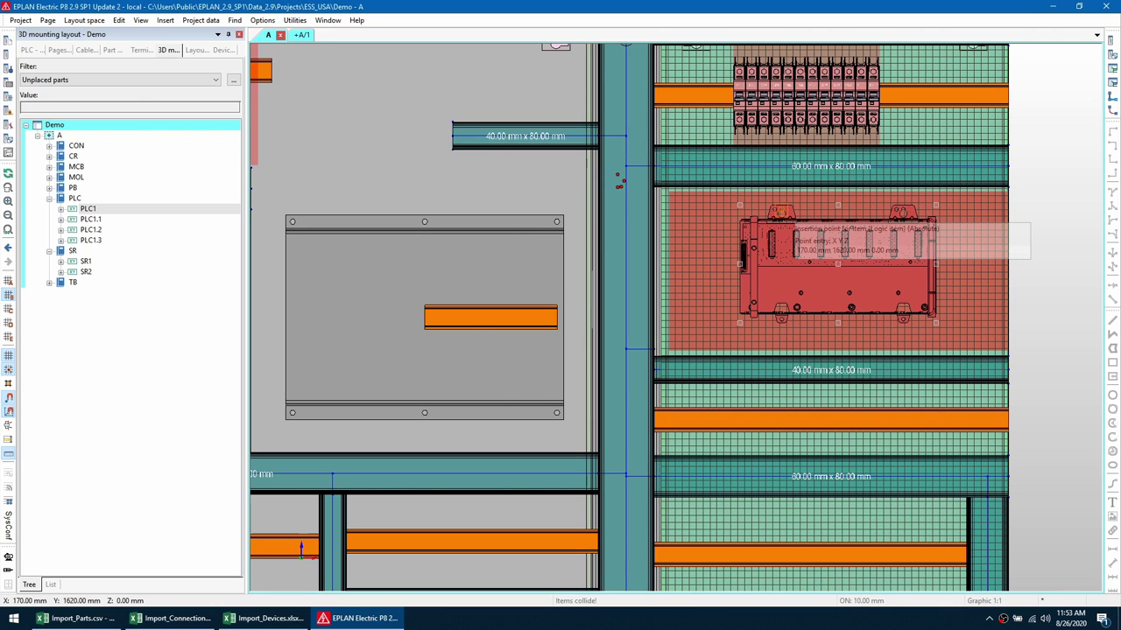
left_click(619, 180)
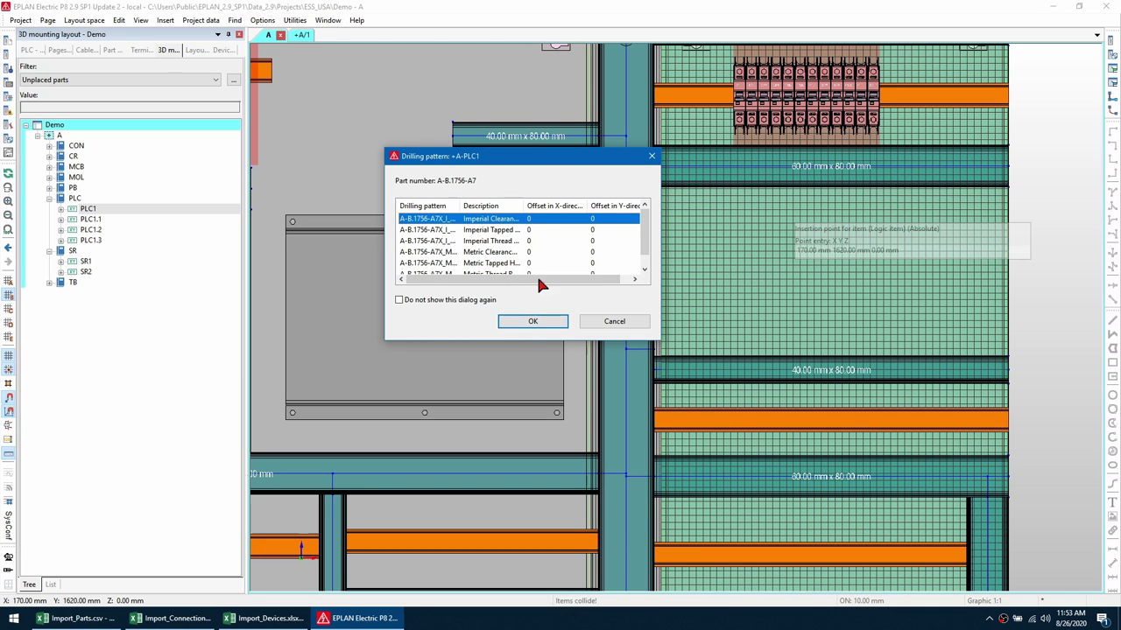
left_click(548, 326)
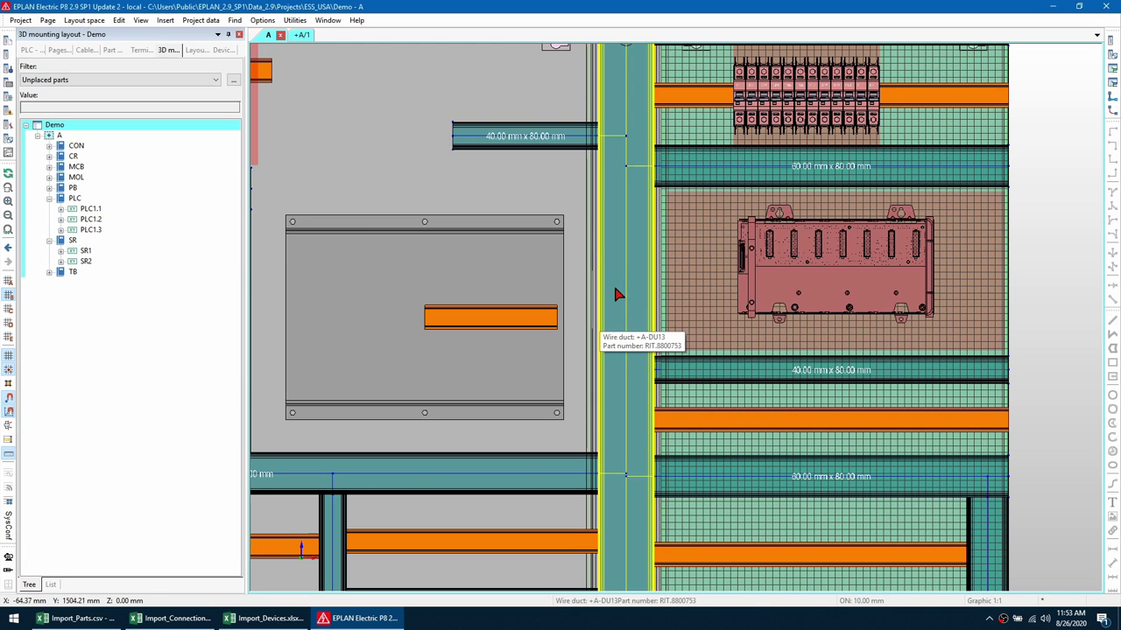
Step: Turn on the drilling view, hide mounting clearances and toggle collision checking
left_click(140, 20)
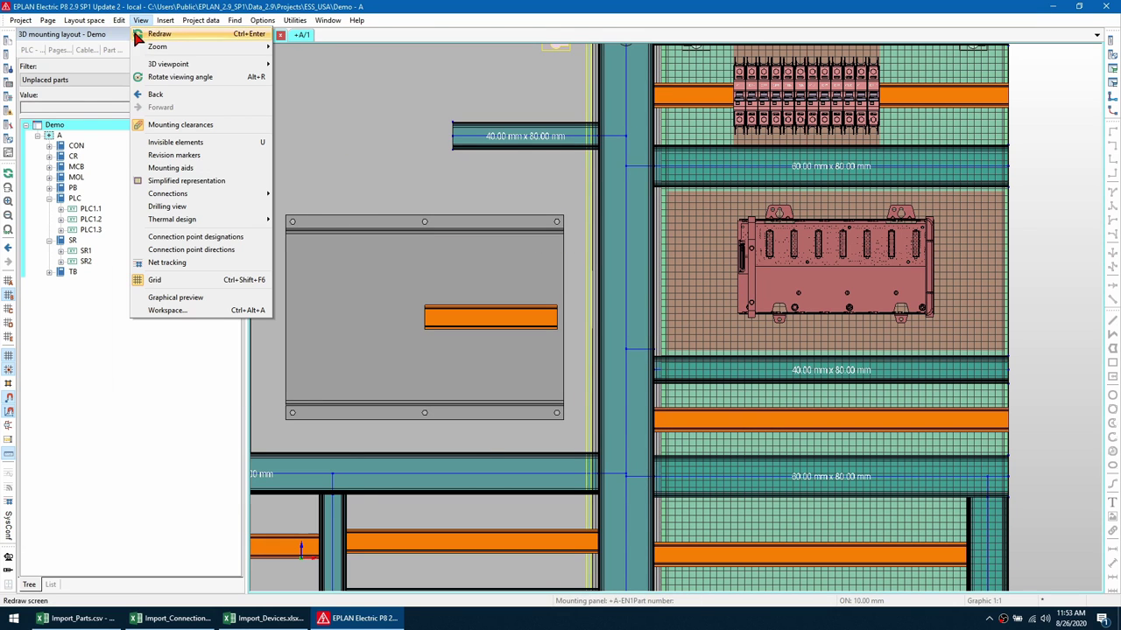
left_click(199, 206)
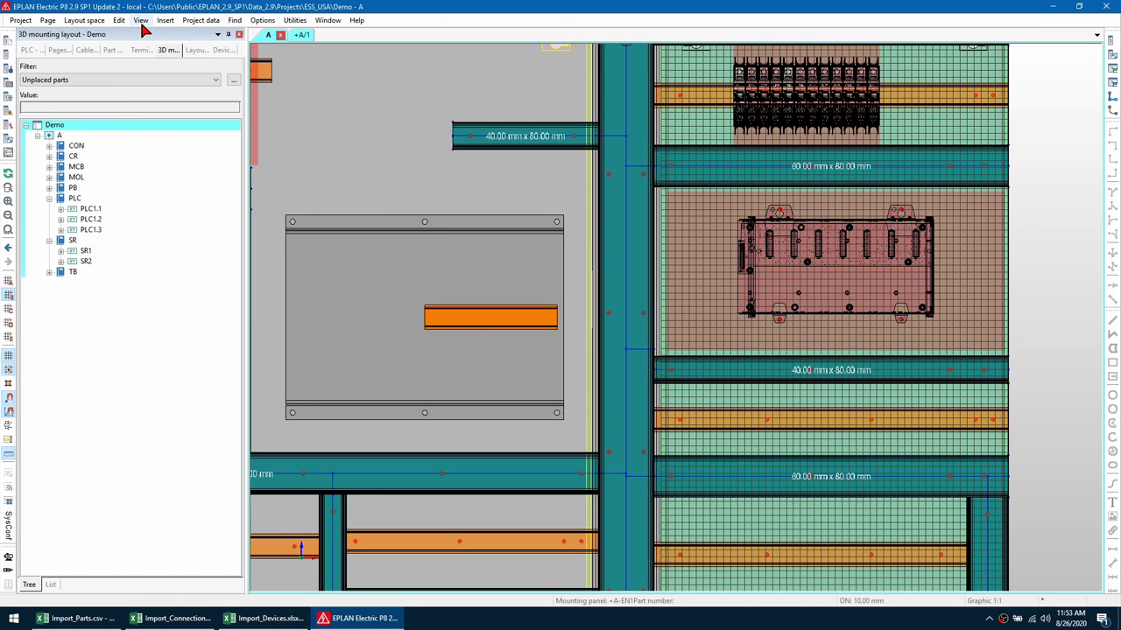
left_click(140, 20)
left_click(193, 124)
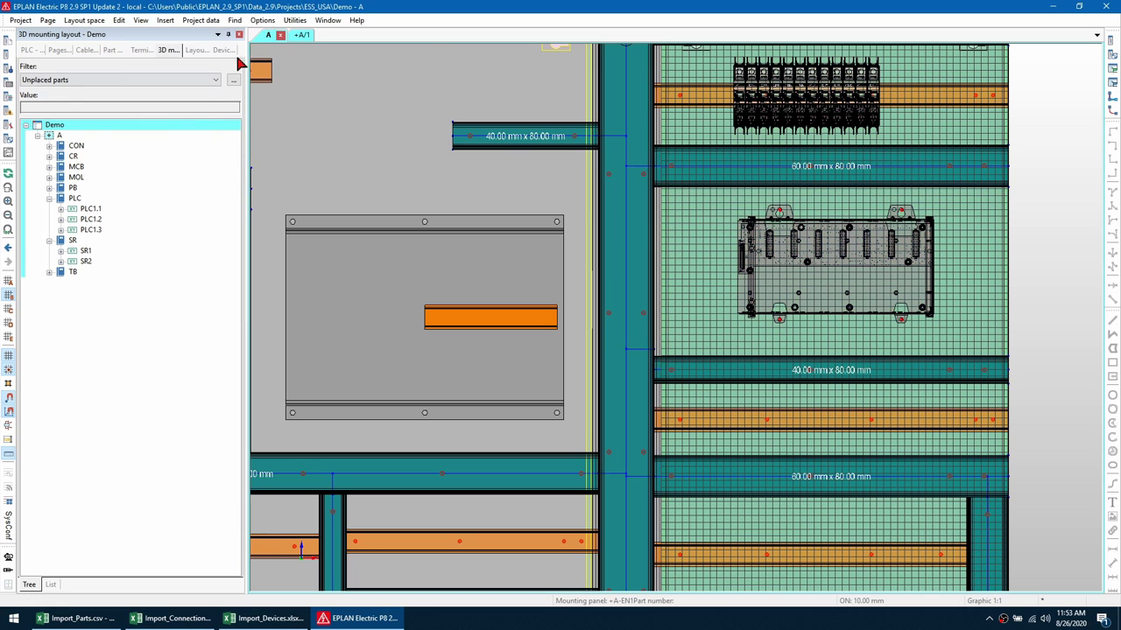
left_click(294, 20)
mouse_move(263, 20)
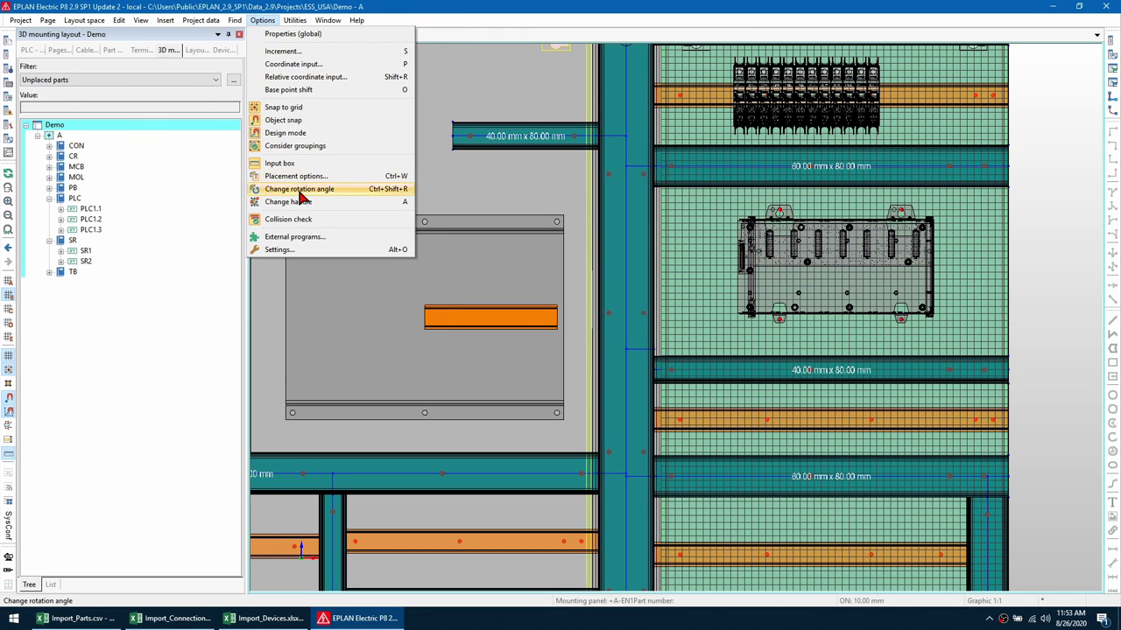
left_click(307, 221)
Step: Drag PLC1.1 from the unplaced parts onto the PLC1 rack
scroll(756, 230, "up", 4)
scroll(759, 204, "down", 3)
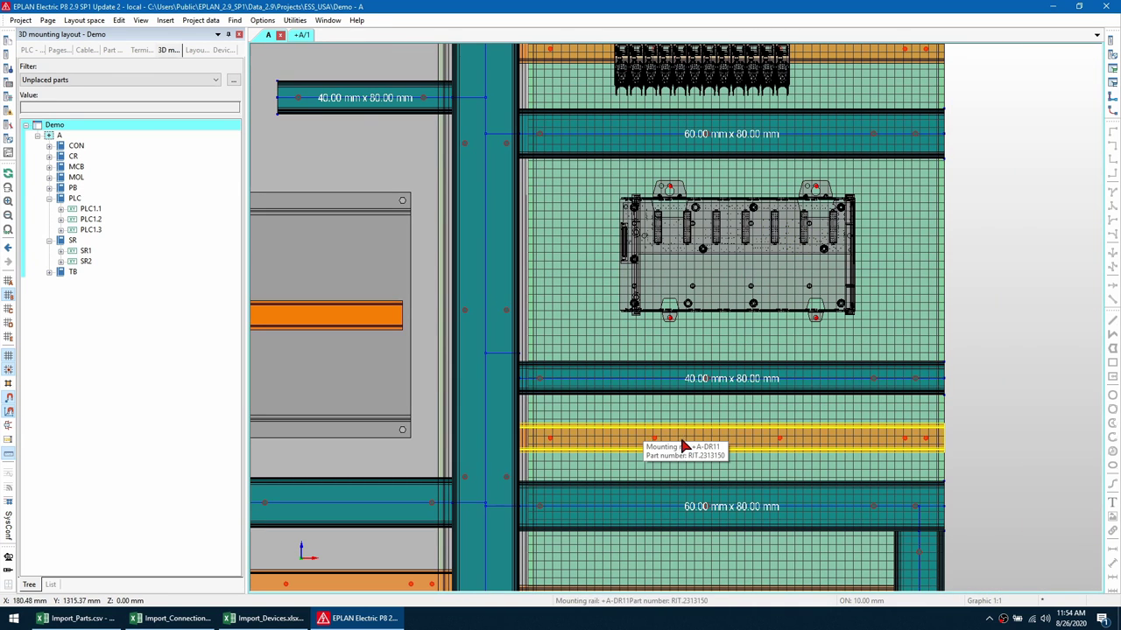
left_click_drag(95, 212, 666, 233)
Step: Mount PLC1.1, PLC1.2 (at MOD_2) and the PLC1.3 power module in the rack
left_click(734, 247)
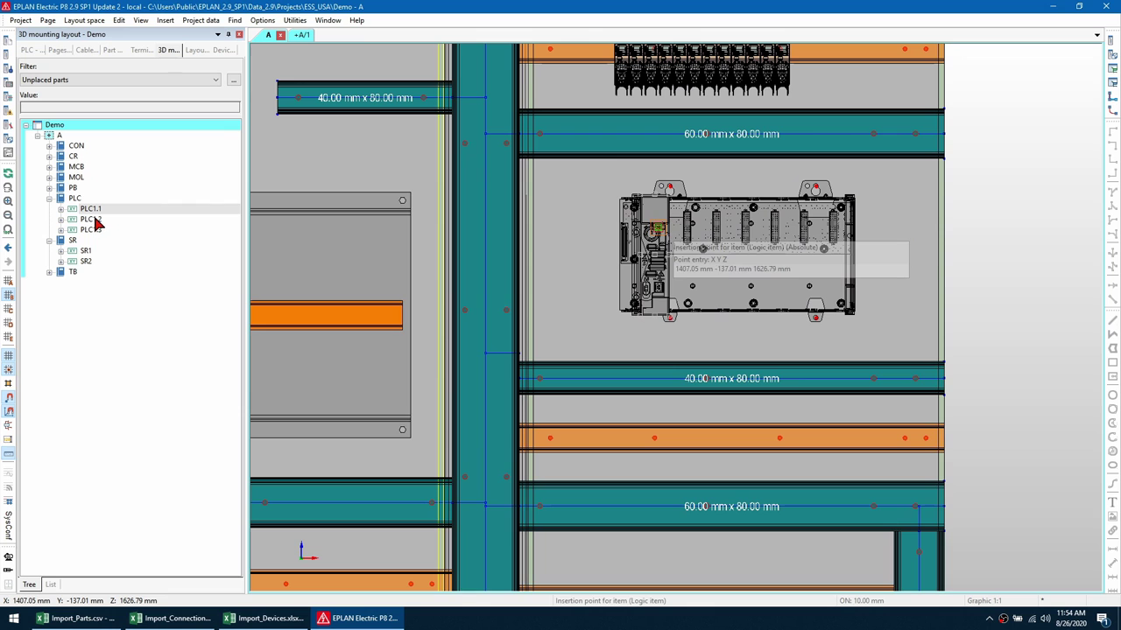
left_click_drag(97, 221, 687, 235)
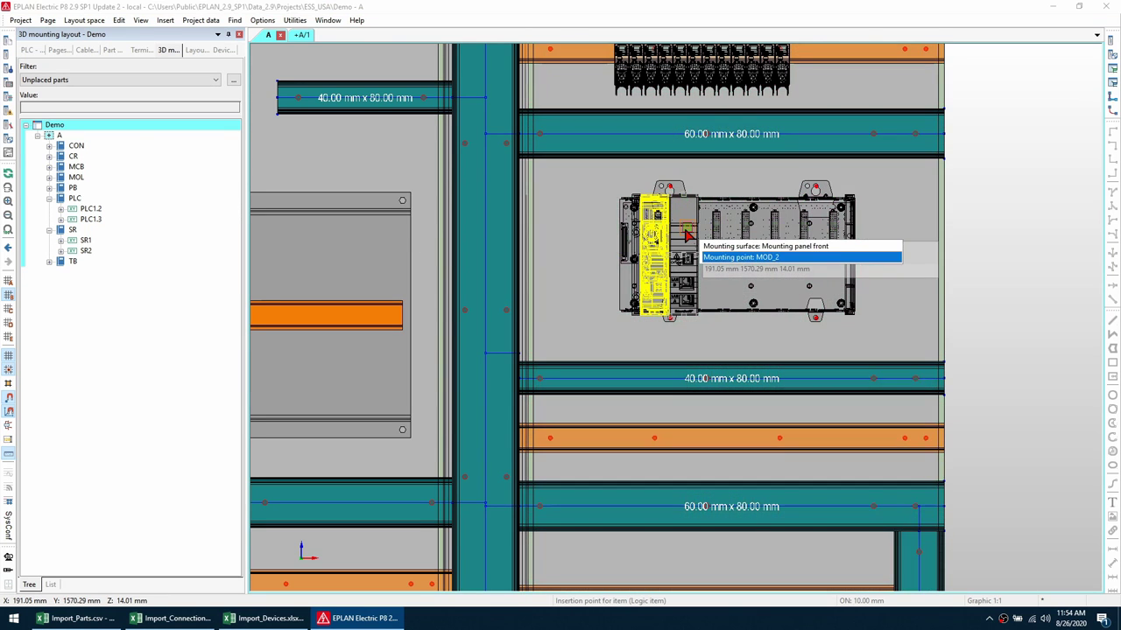
key("Return")
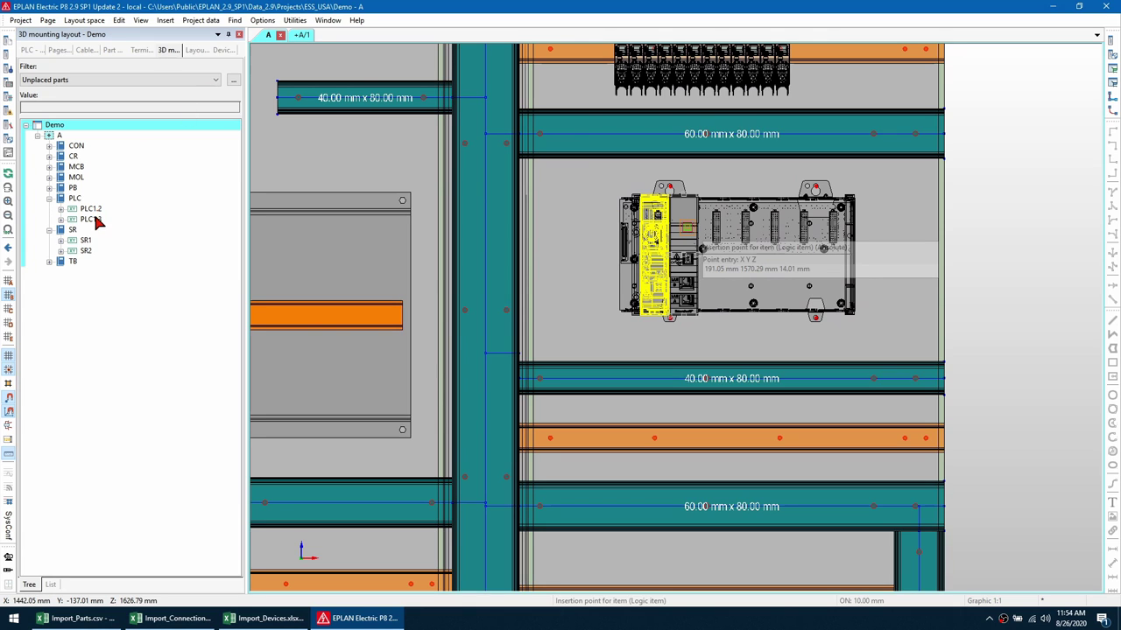
left_click_drag(95, 210, 626, 249)
left_click(625, 249)
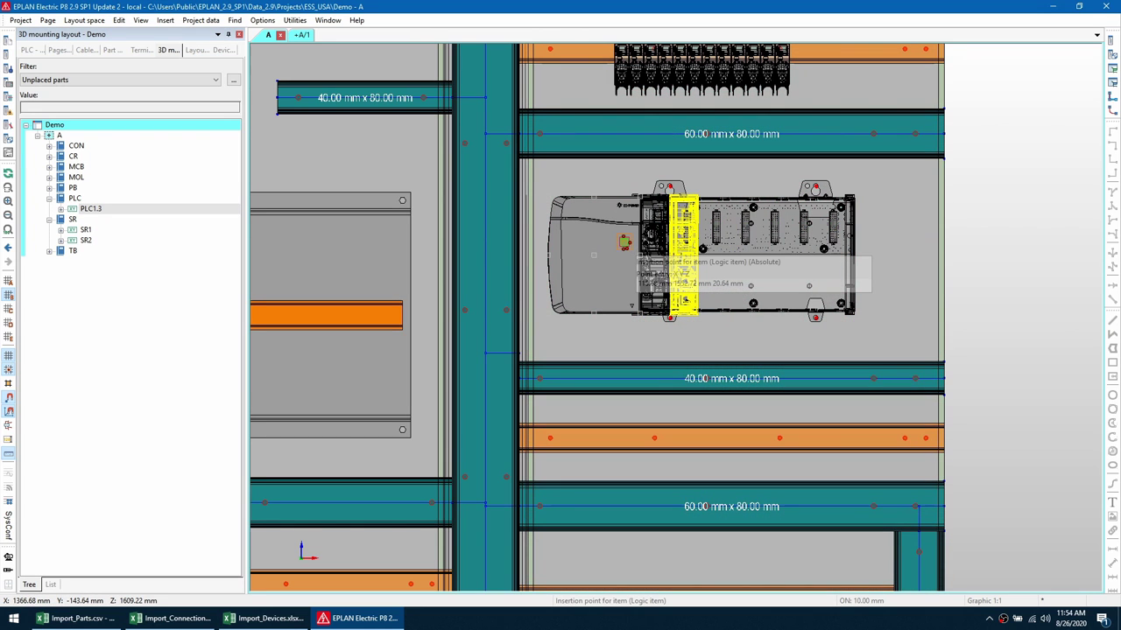
Step: Hide the drilling points and pan out to show more of the cabinet
left_click(140, 19)
left_click(186, 213)
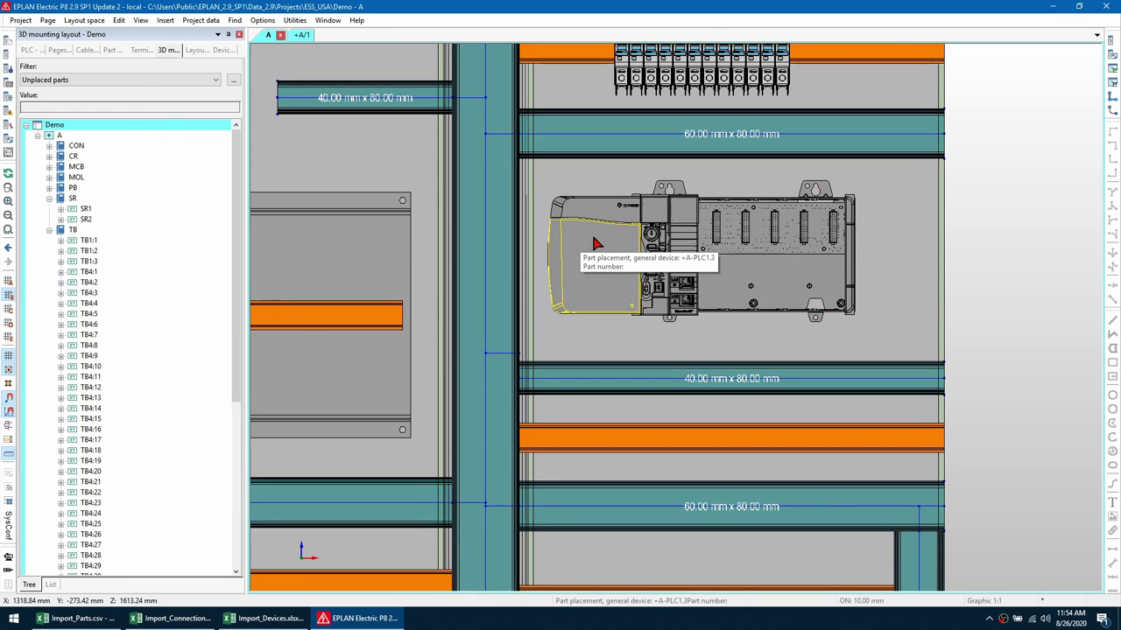
scroll(666, 245, "down", 3)
scroll(583, 243, "up", 1)
middle_click_drag(516, 324, 664, 271)
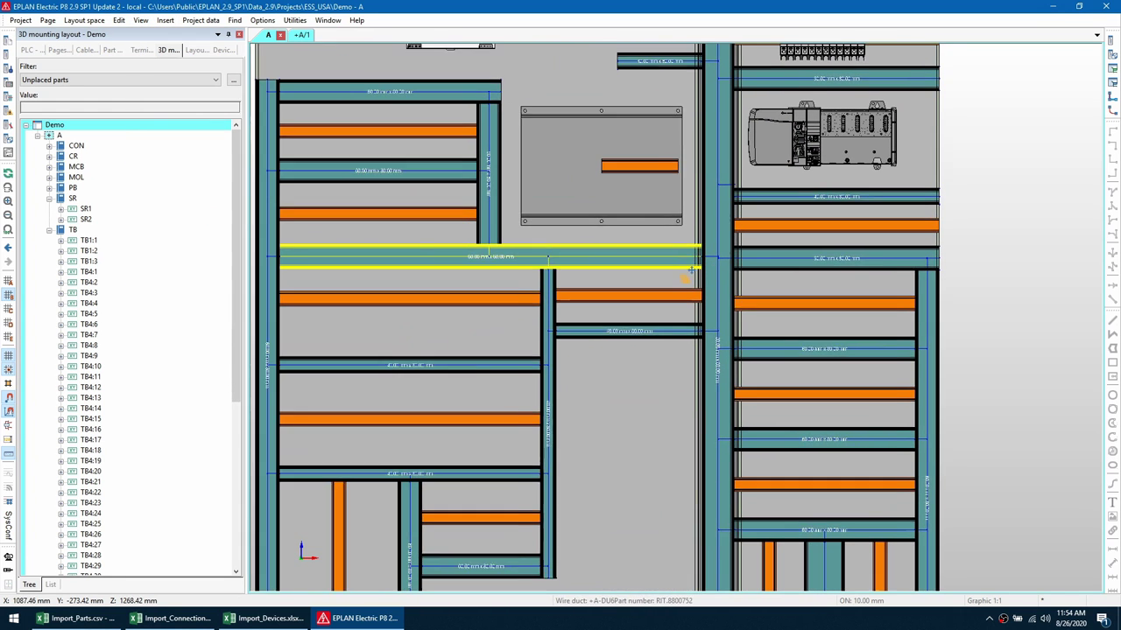
Step: Place MCB1 on the small centre plate and MCB2 on the upper right rail
left_click(49, 166)
left_click(88, 177)
left_click_drag(89, 177, 553, 166)
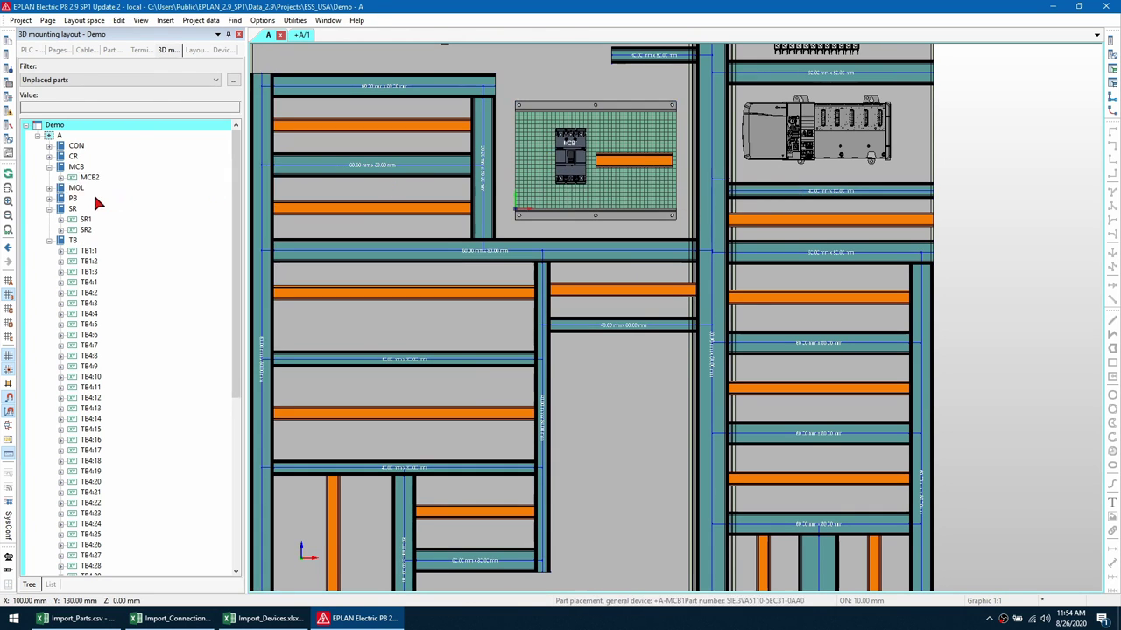
left_click_drag(86, 179, 713, 100)
scroll(713, 100, "up", 5)
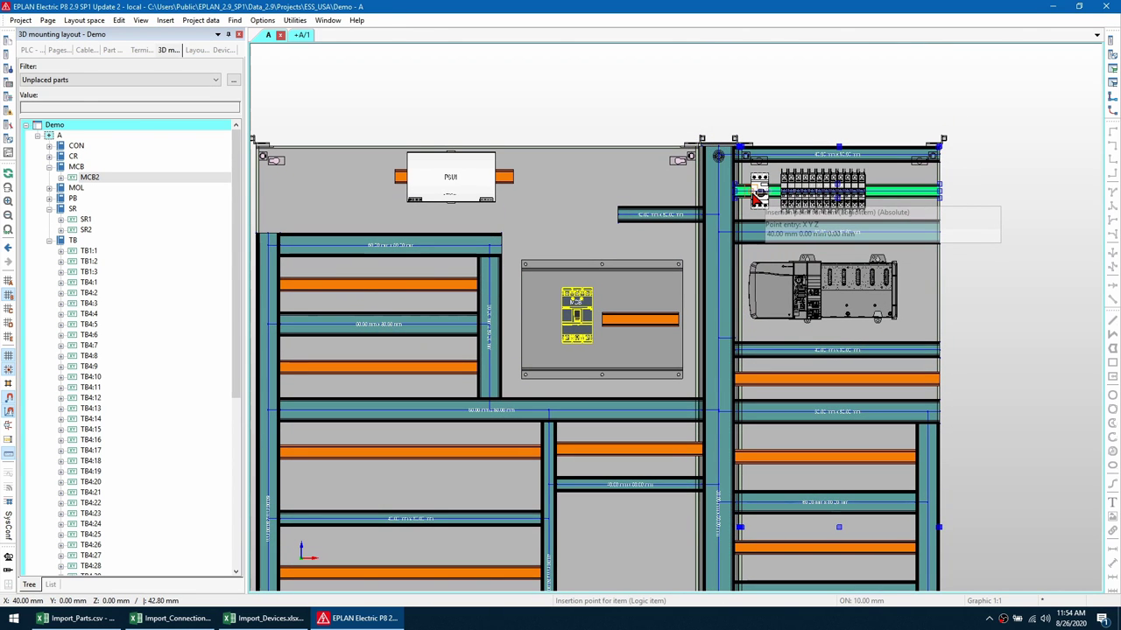
left_click(758, 192)
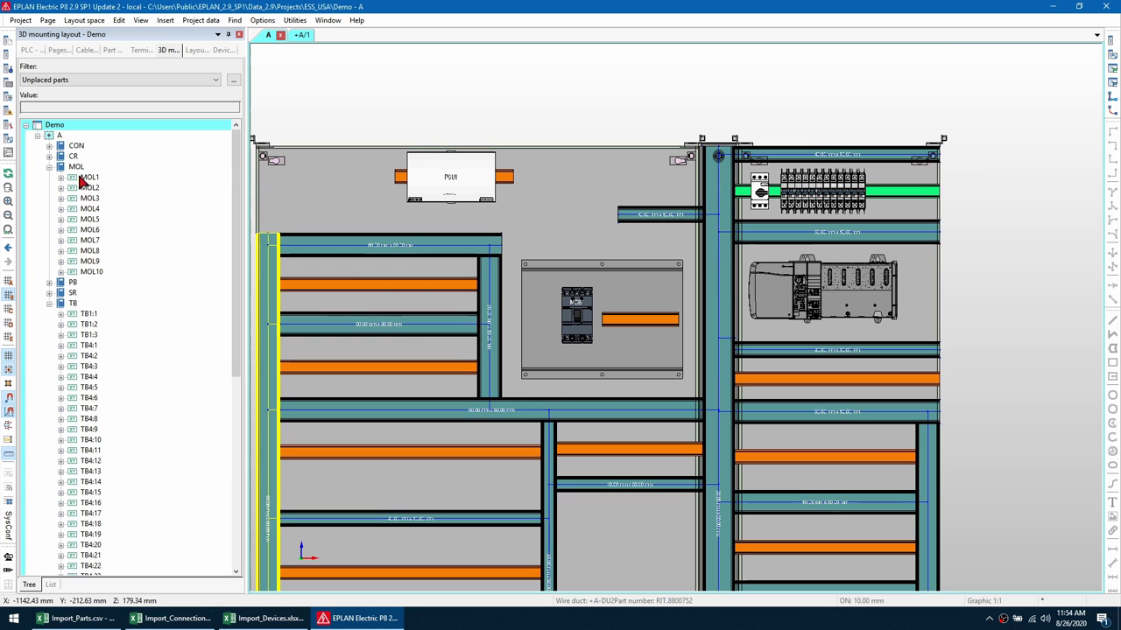
Step: Place all ten MOL parts together at the start of the lower-left rail
left_click_drag(77, 169, 447, 440)
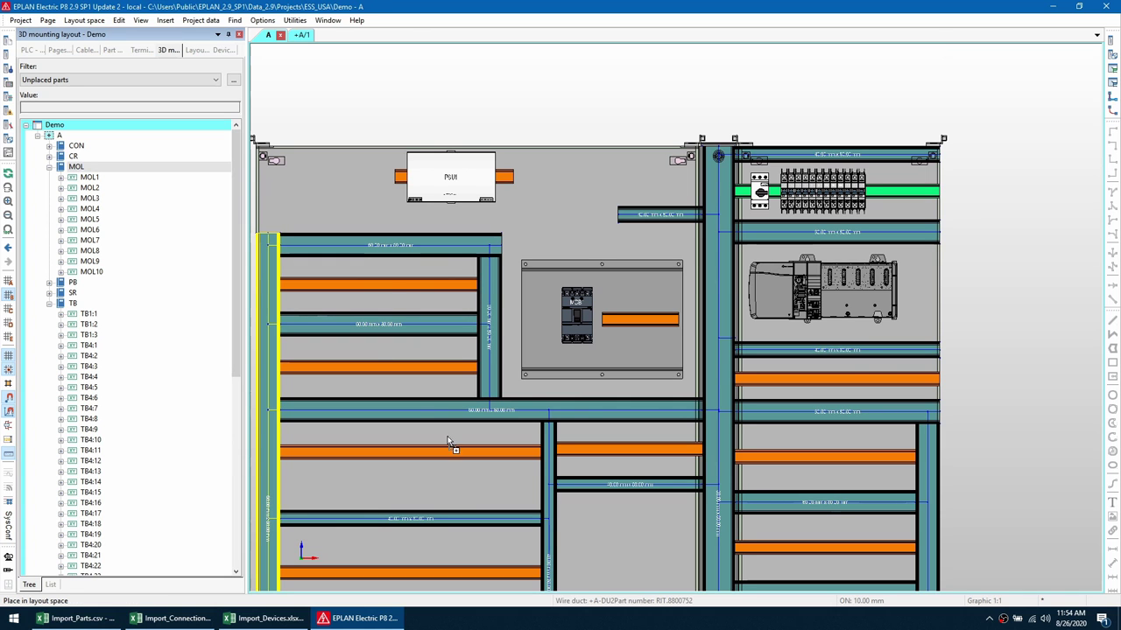
left_click(437, 499)
left_click(598, 312)
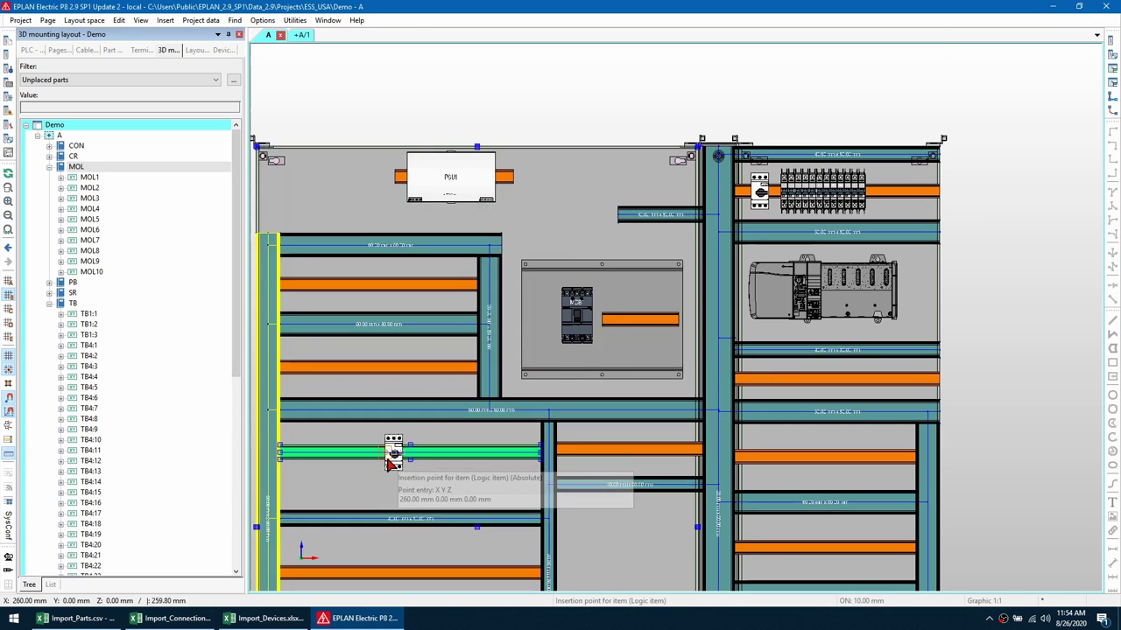
scroll(525, 448, "up", 3)
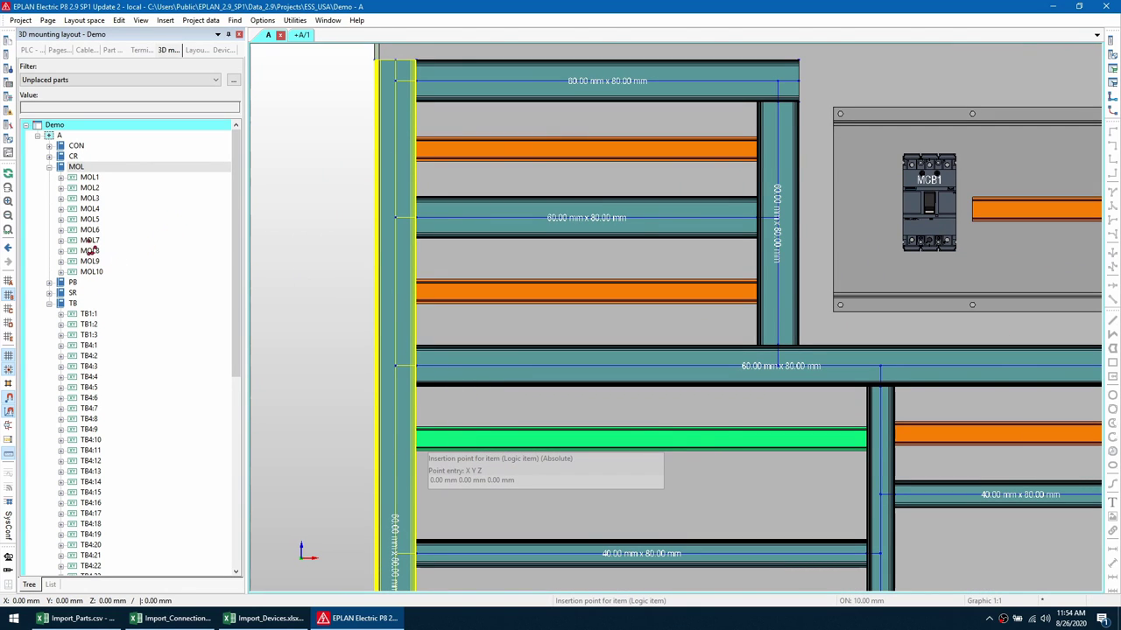
key("Return")
Step: Select CON1–CON10 and drag them into the layout for placement
left_click(49, 147)
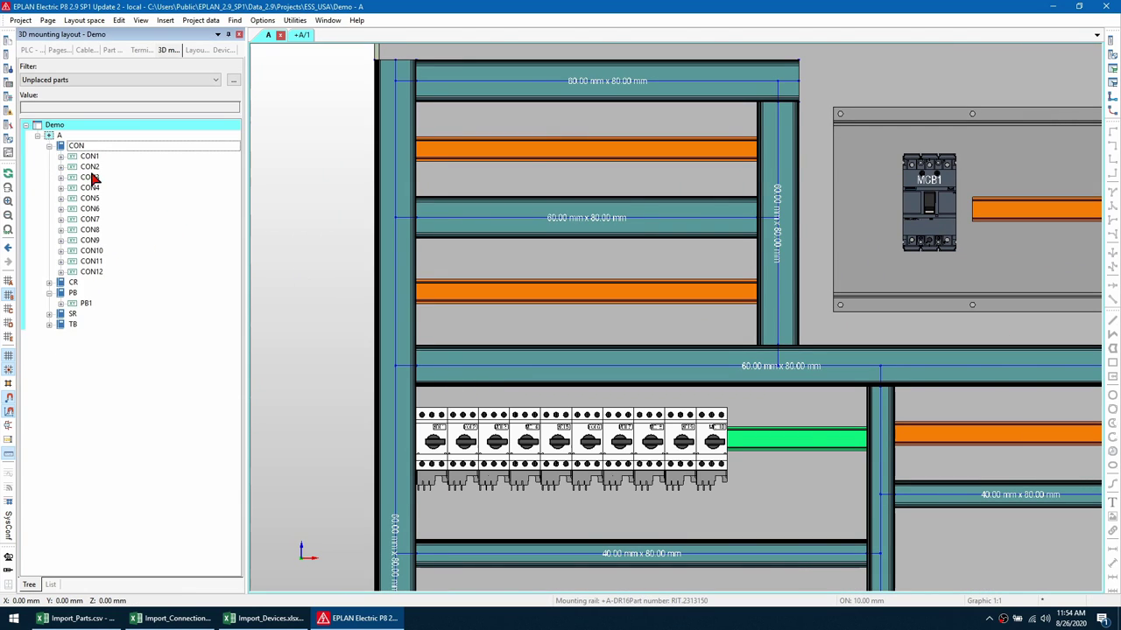
left_click(102, 156)
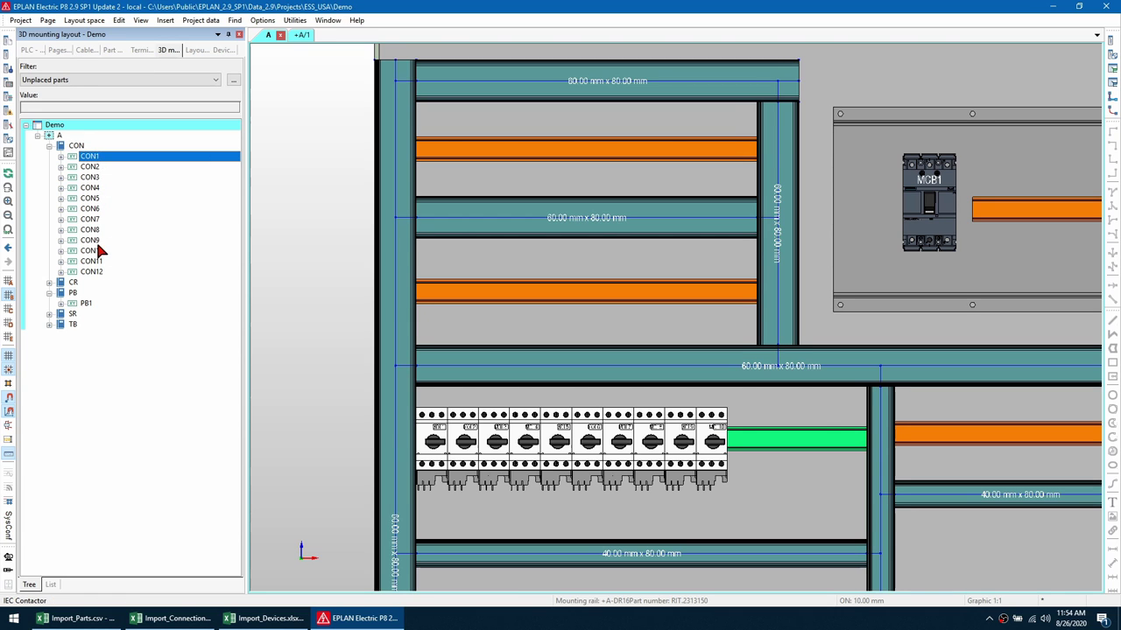
left_click(98, 251, "shift")
left_click_drag(102, 158, 419, 481)
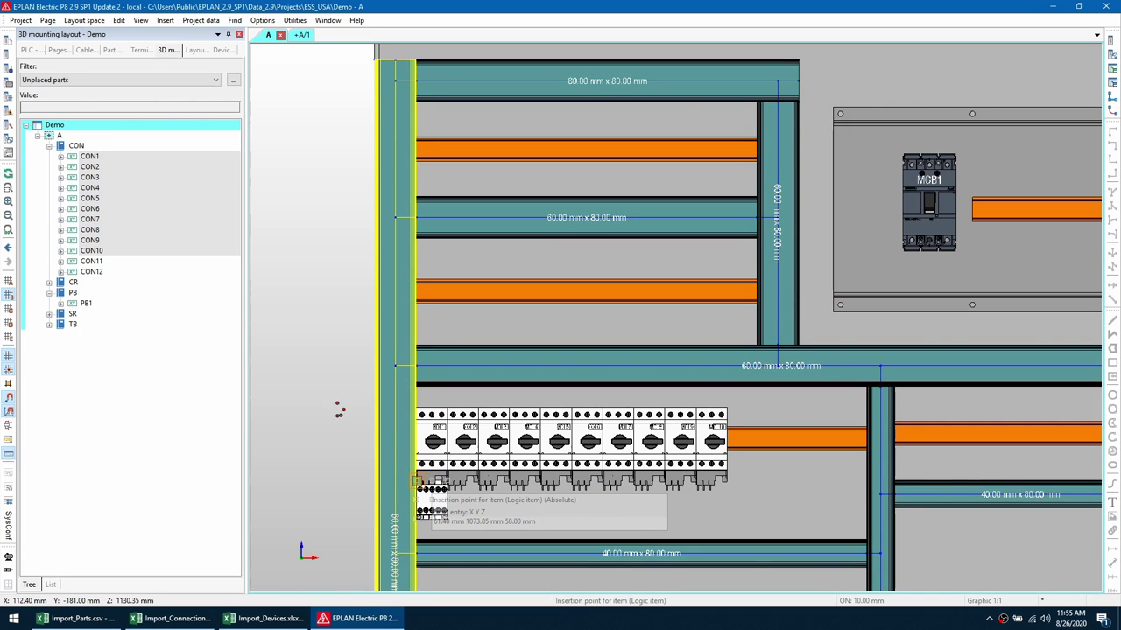
scroll(662, 356, "down", 4)
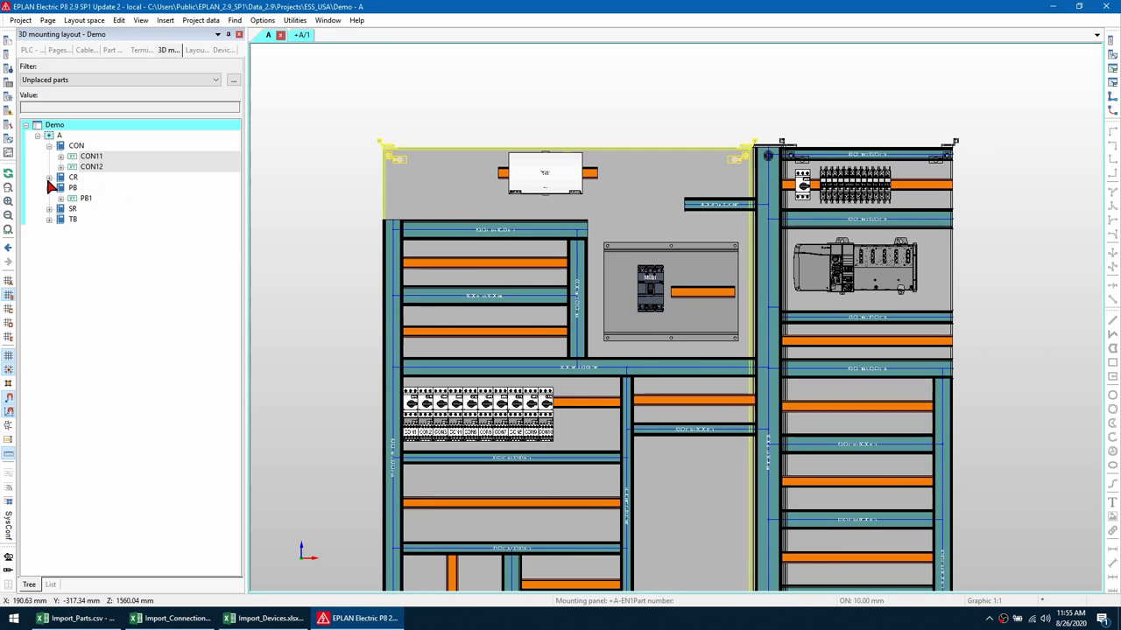
Step: Place relays CR1–CR10 on the right-hand rail and CR11–CR12 on the lower rail
left_click(49, 177)
left_click(92, 189)
left_click(98, 281, "shift")
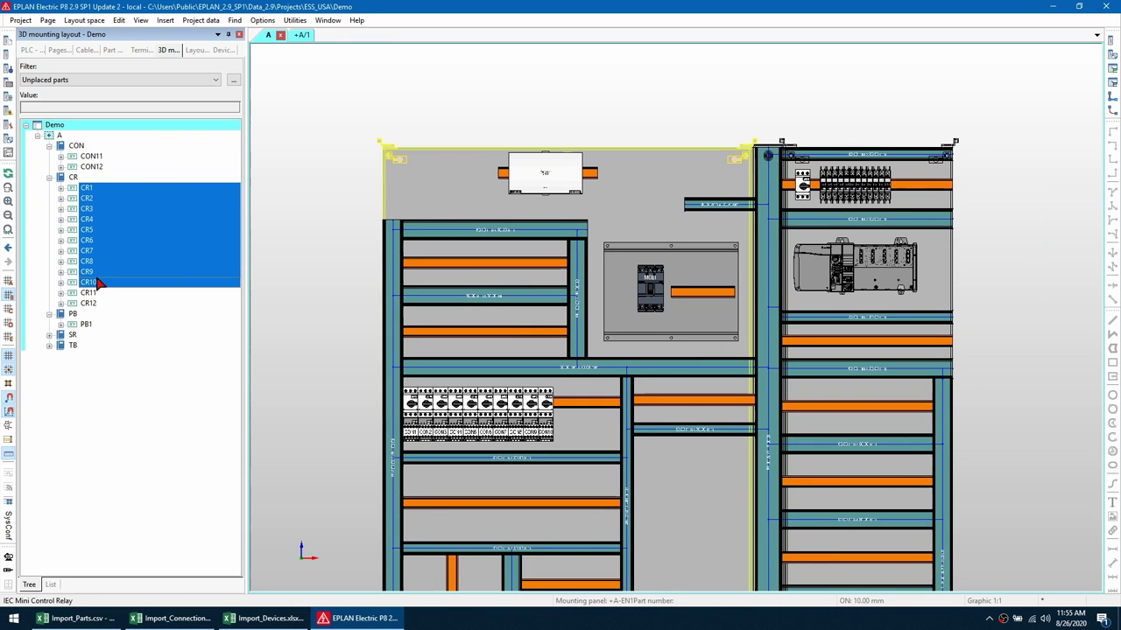
left_click_drag(89, 189, 788, 410)
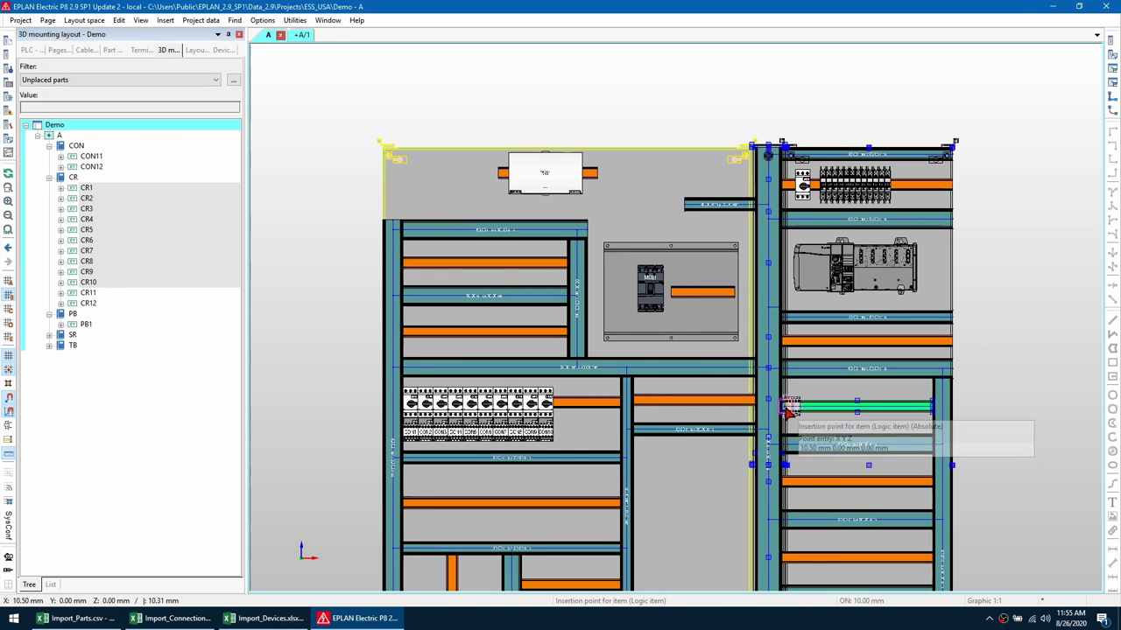
scroll(787, 411, "up", 2)
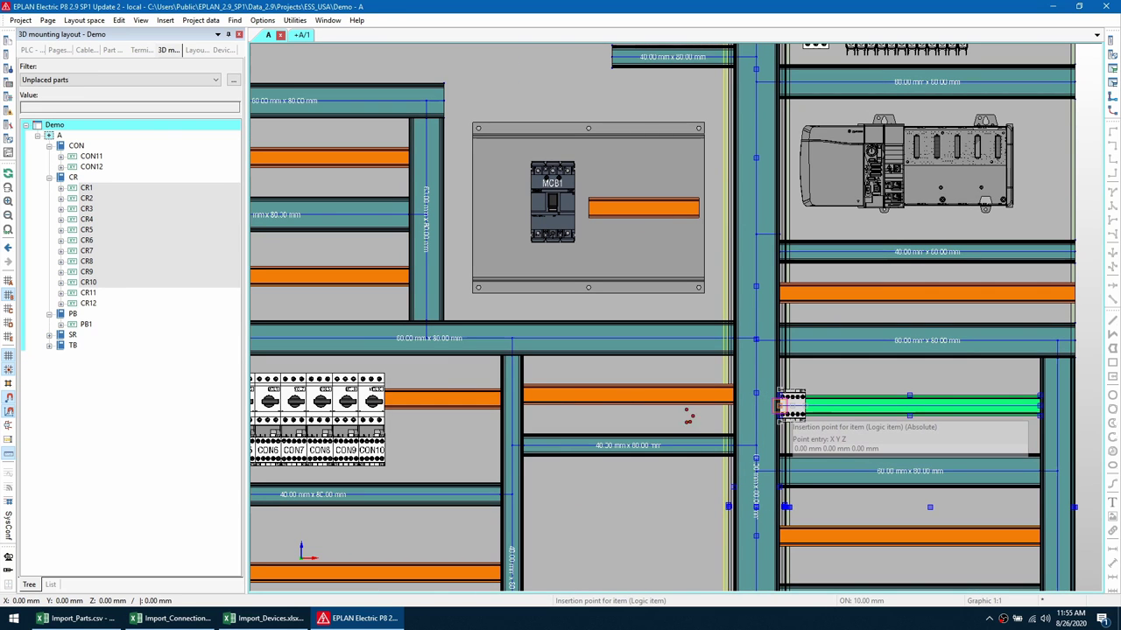
left_click(787, 405)
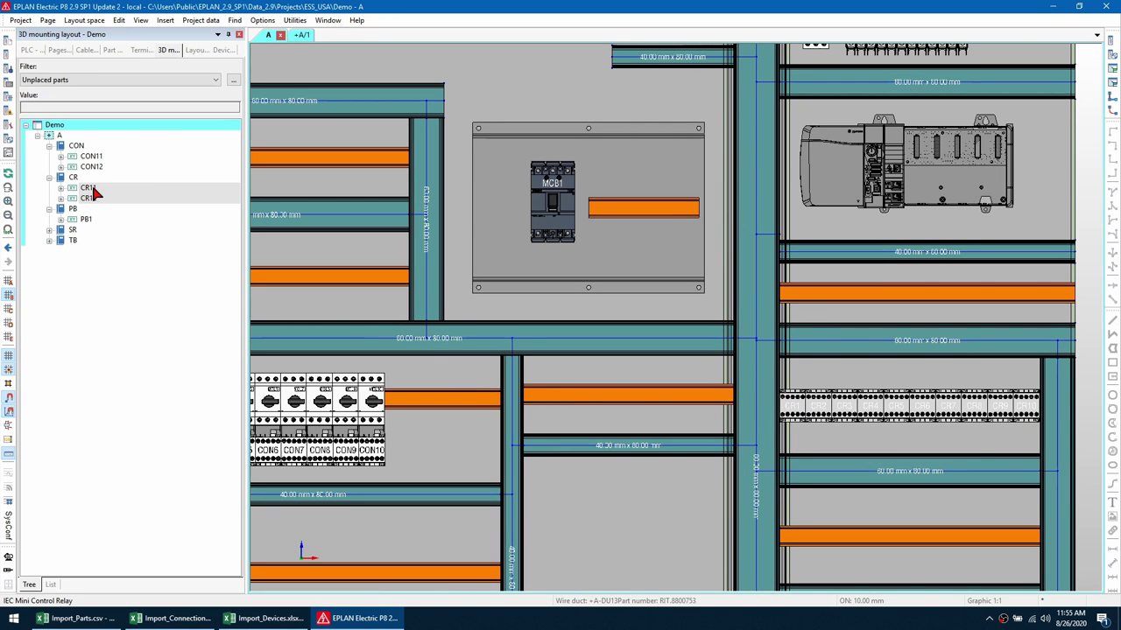
left_click_drag(94, 193, 781, 536)
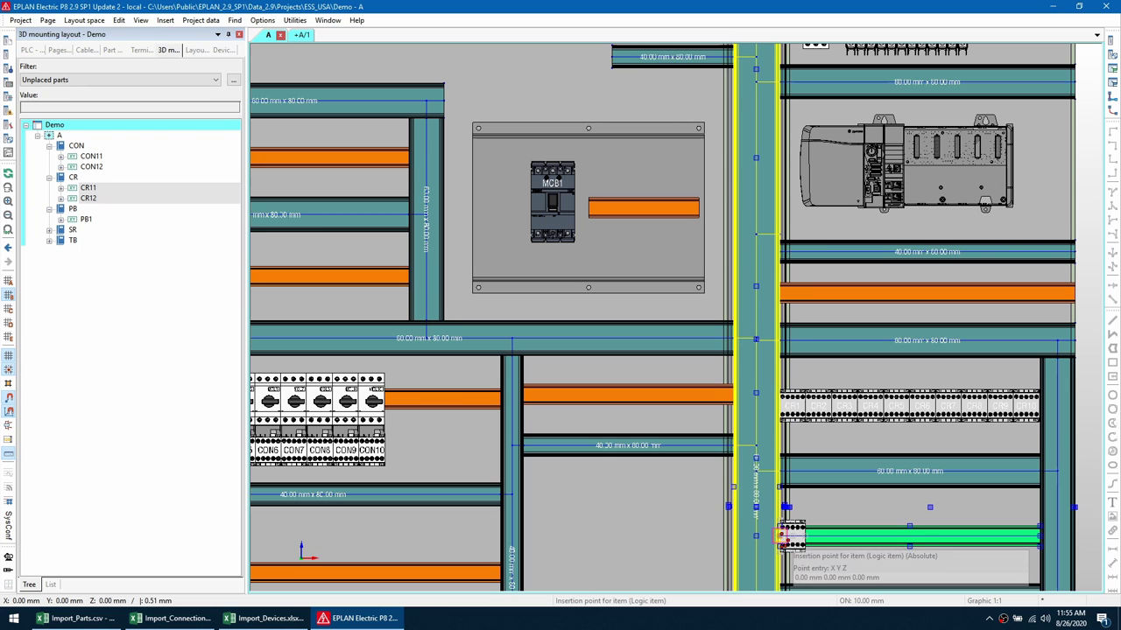
left_click(782, 535)
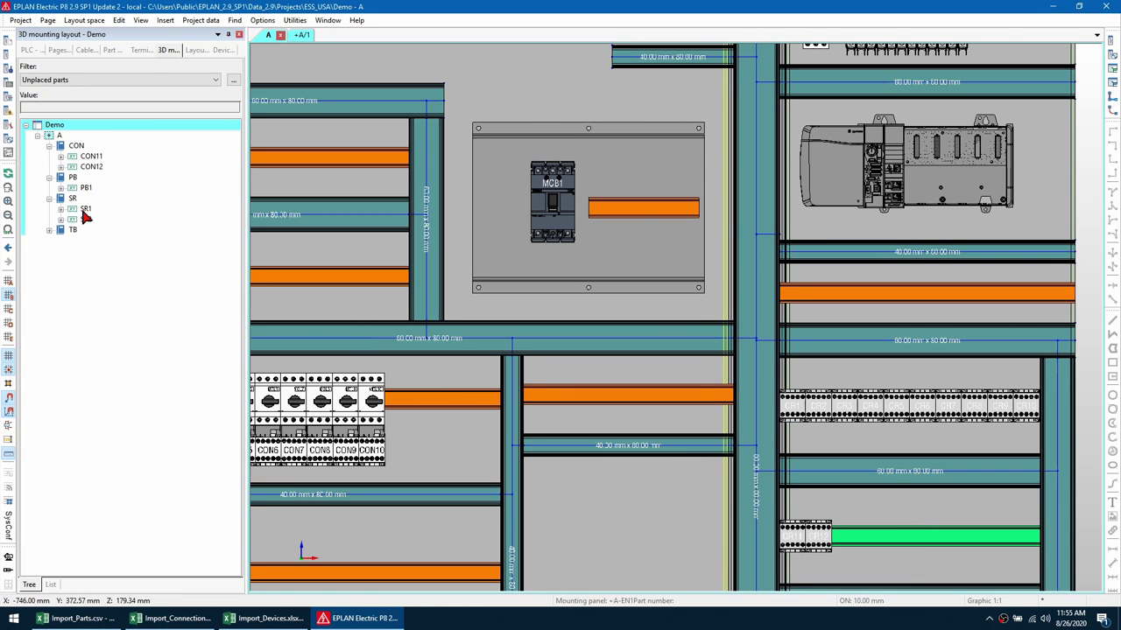
Step: Place the SR1 and SR2 relays on the upper right rail, dismissing the drilling pattern prompts
left_click_drag(77, 210, 998, 293)
left_click(998, 293)
left_click(598, 325)
left_click(602, 323)
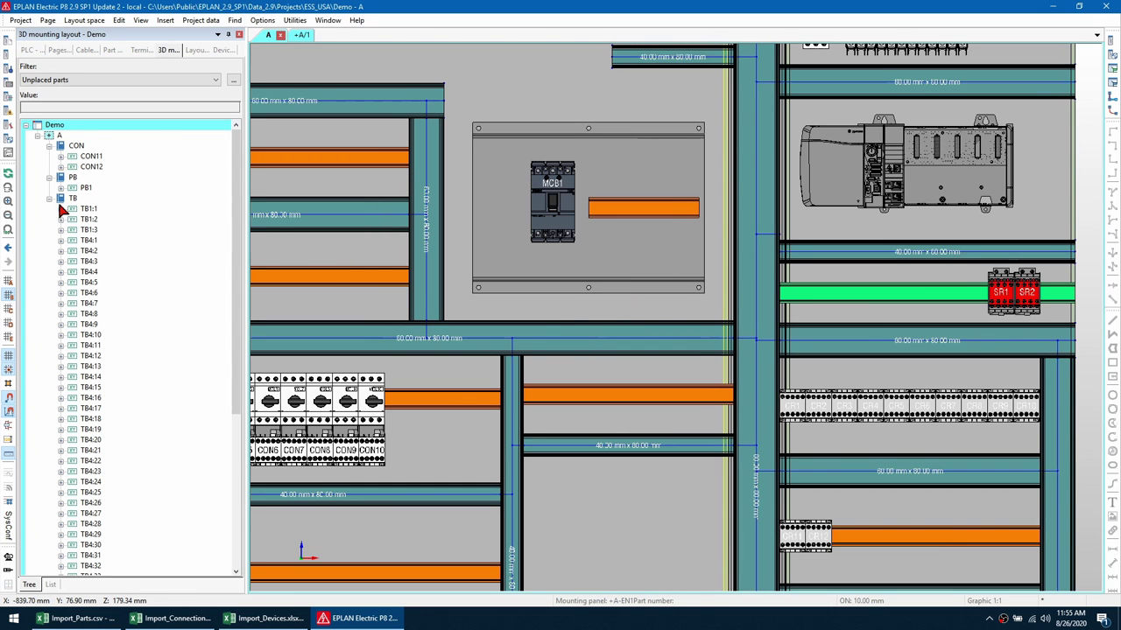
Step: Place all the TB terminal strips on the vertical rail
left_click_drag(74, 199, 567, 403)
left_click(608, 314)
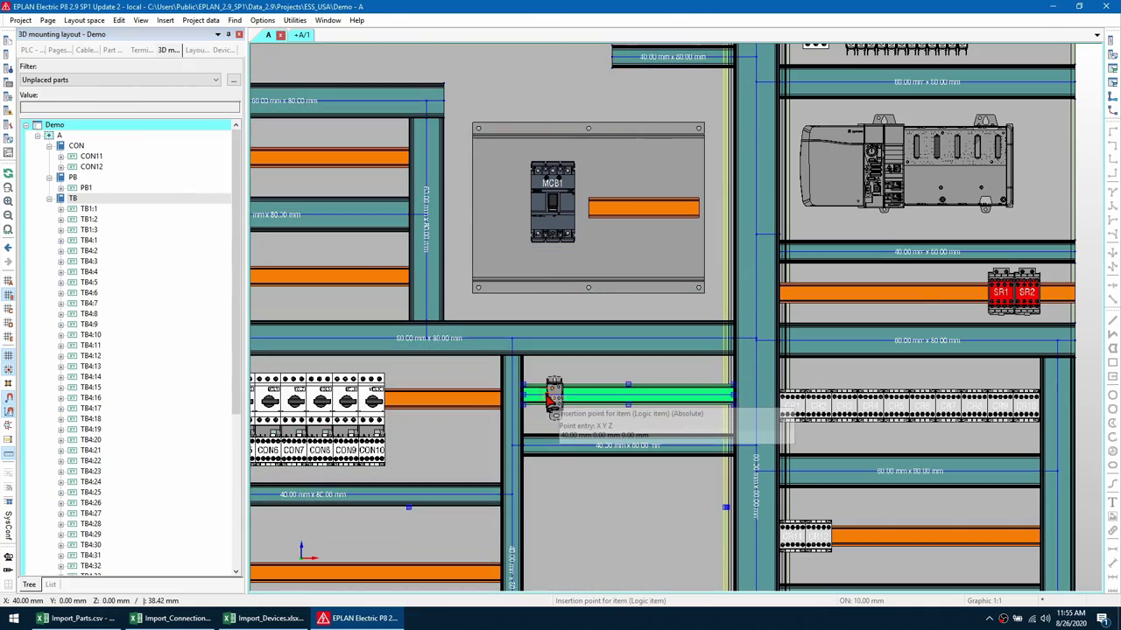
scroll(569, 394, "down", 3)
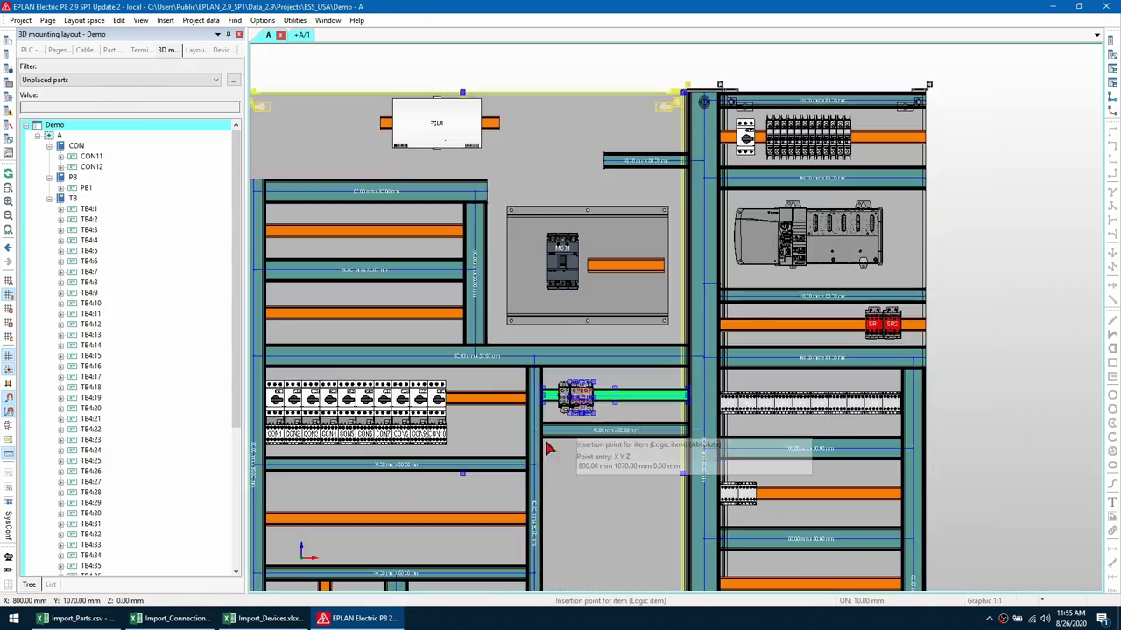
scroll(554, 475, "up", 1)
scroll(554, 476, "up", 5)
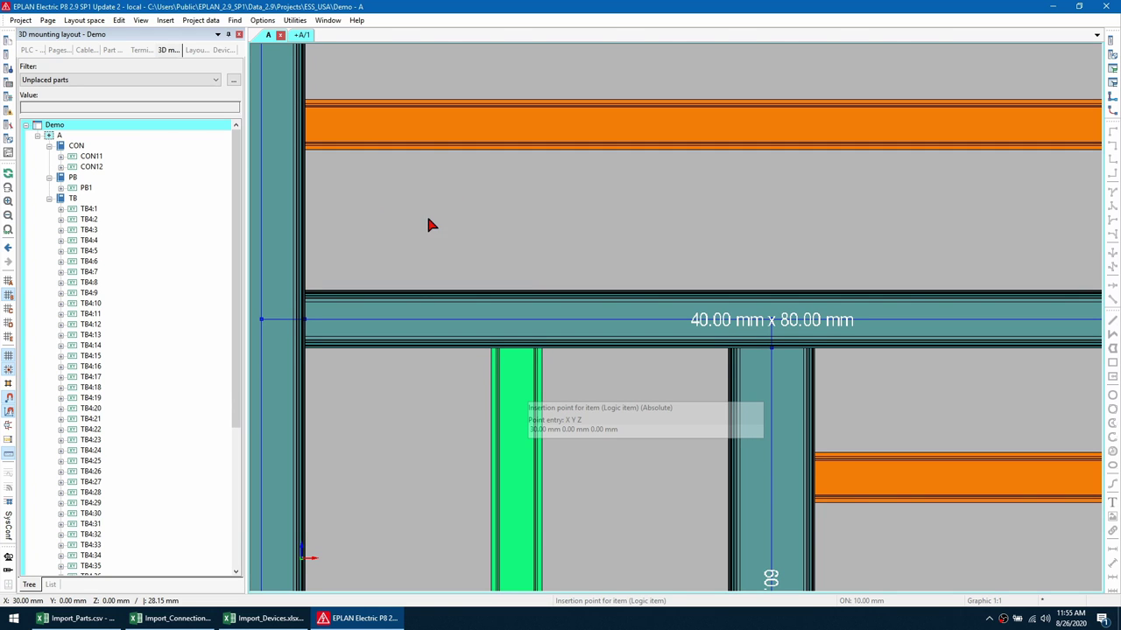
left_click(429, 225)
scroll(564, 215, "down", 5)
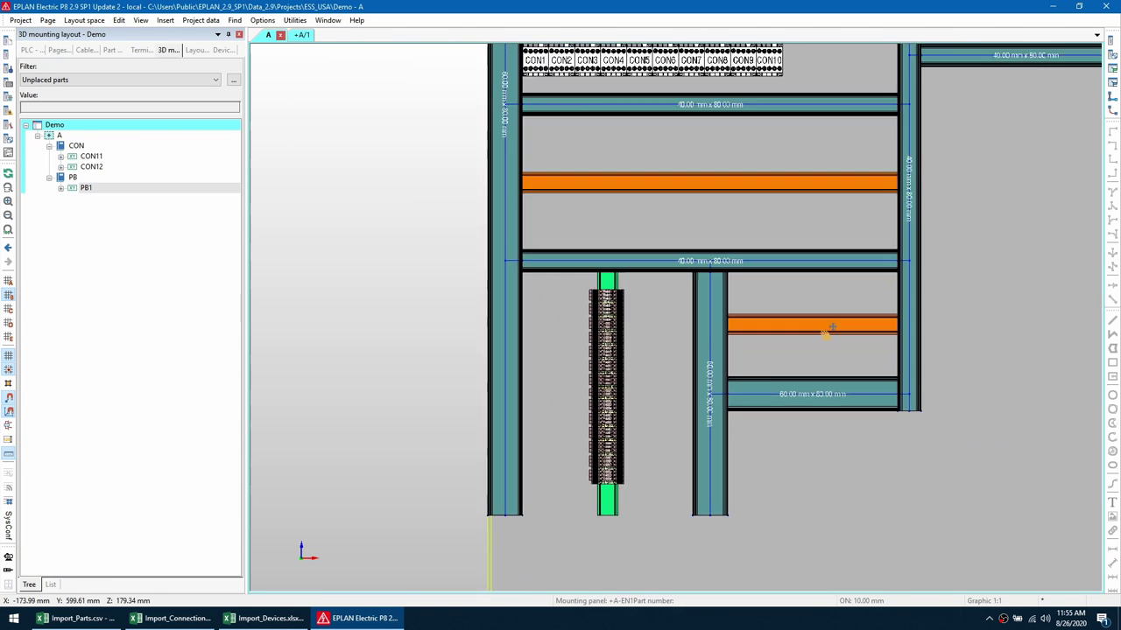
scroll(775, 367, "down", 5)
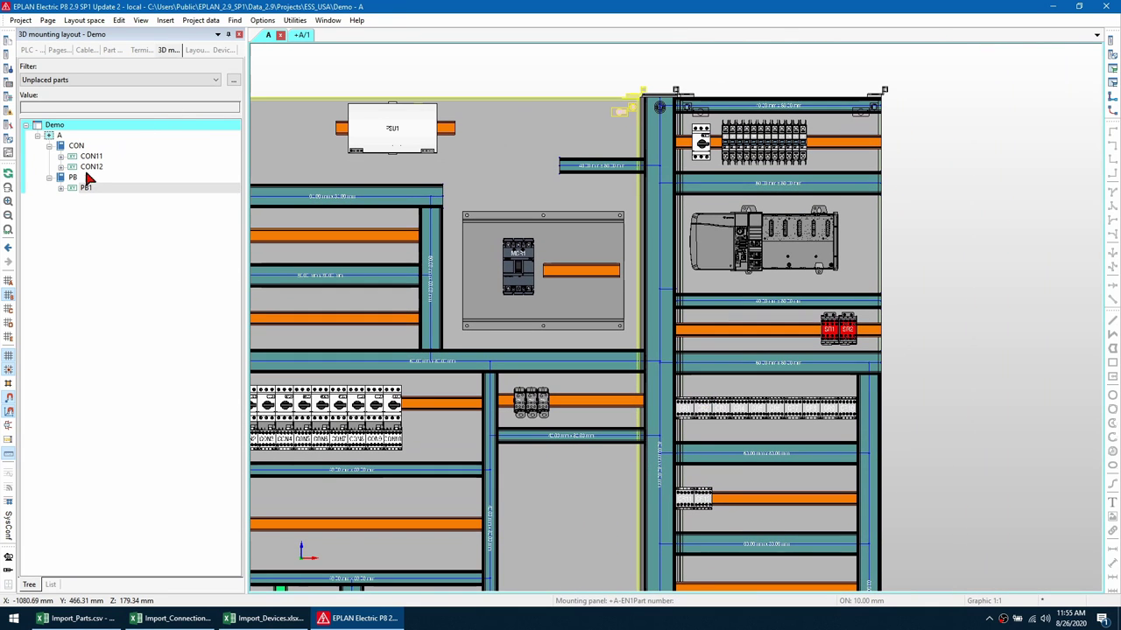
Step: Place PB1 on the top right rail and CON11 beside the CON breakers
left_click_drag(86, 188, 849, 147)
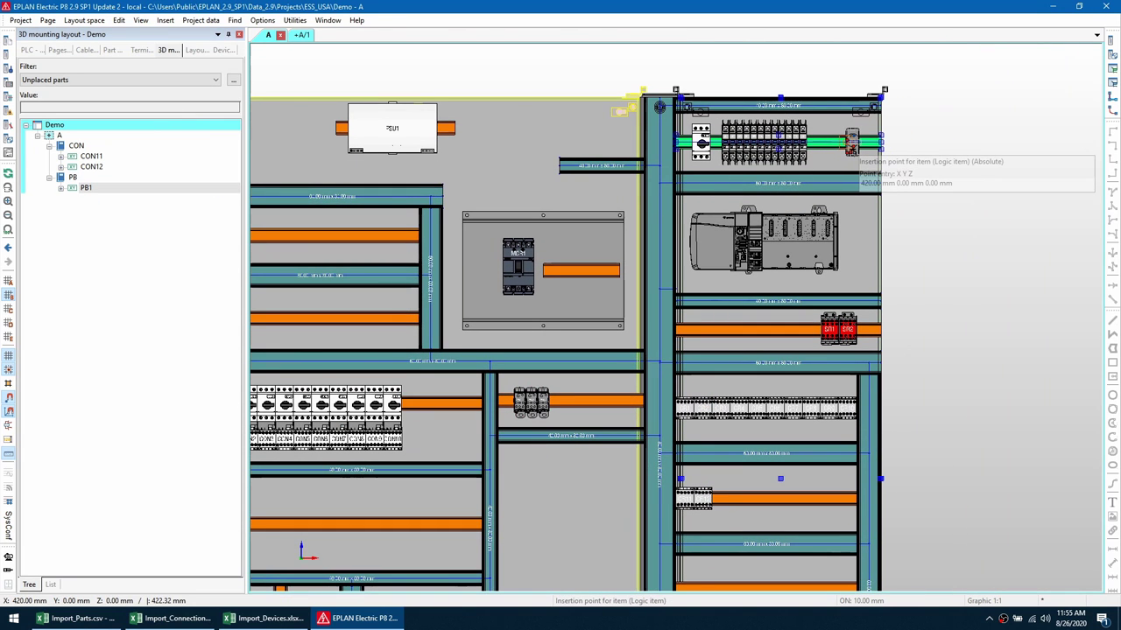
left_click(851, 144)
left_click_drag(86, 156, 422, 405)
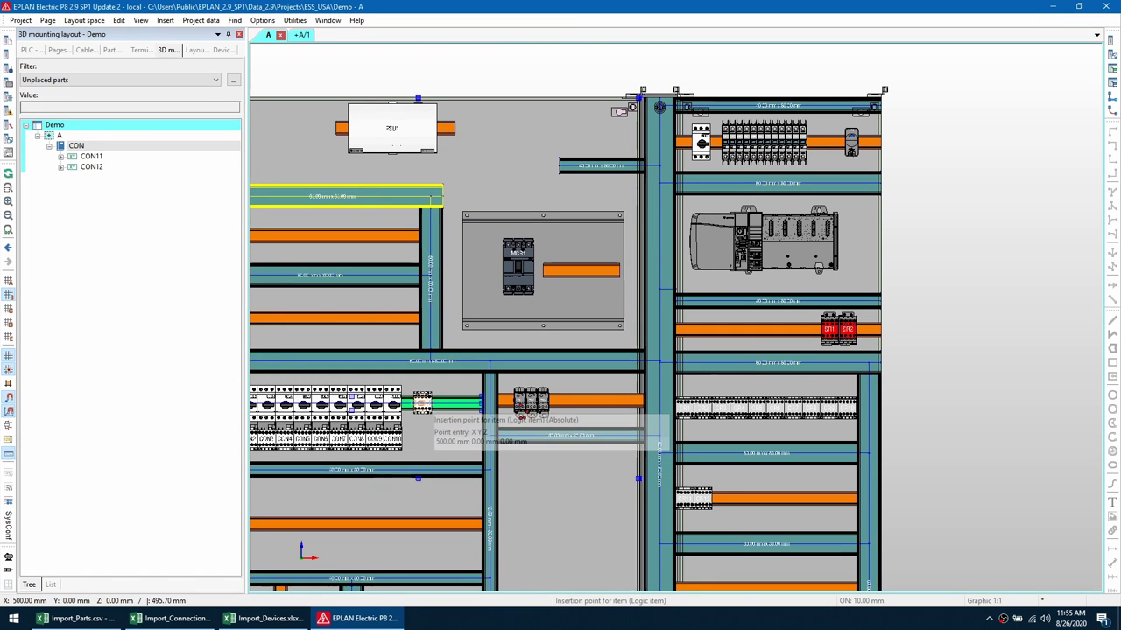
left_click(428, 404)
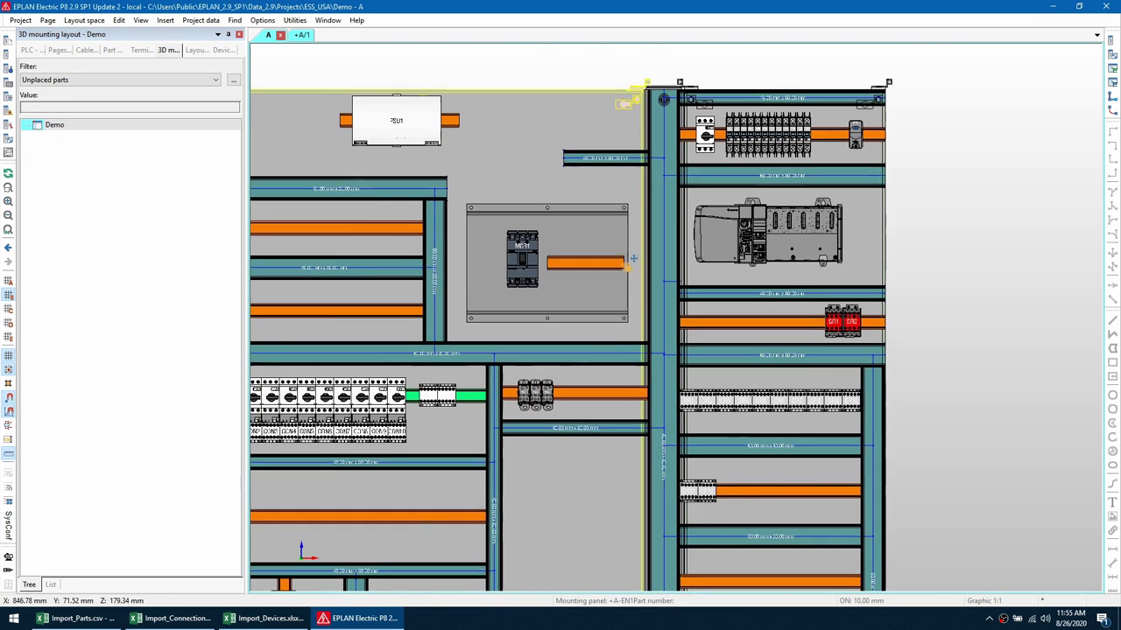
scroll(639, 247, "down", 2)
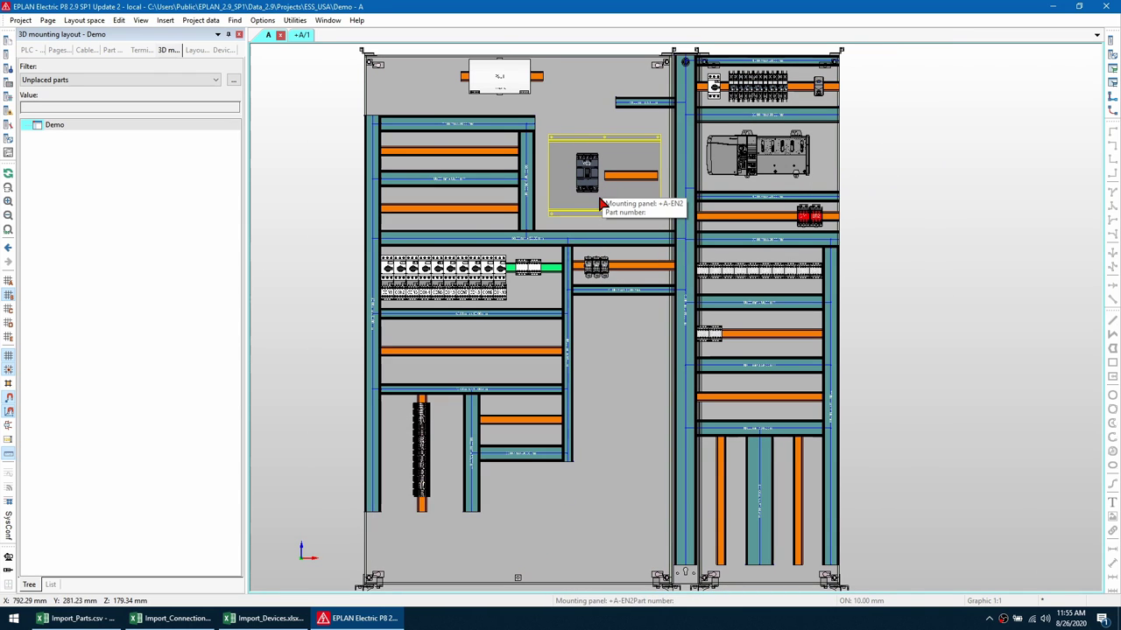
Step: Select MCB1 in the layout and open Interconnect devices for it
scroll(593, 201, "up", 2)
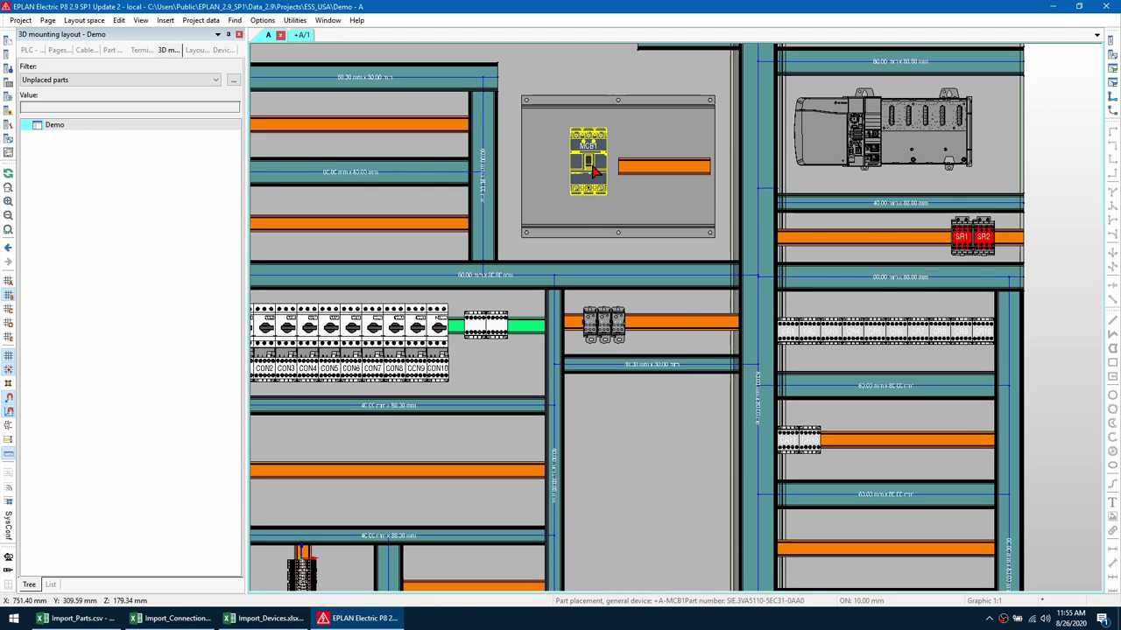
left_click(592, 170)
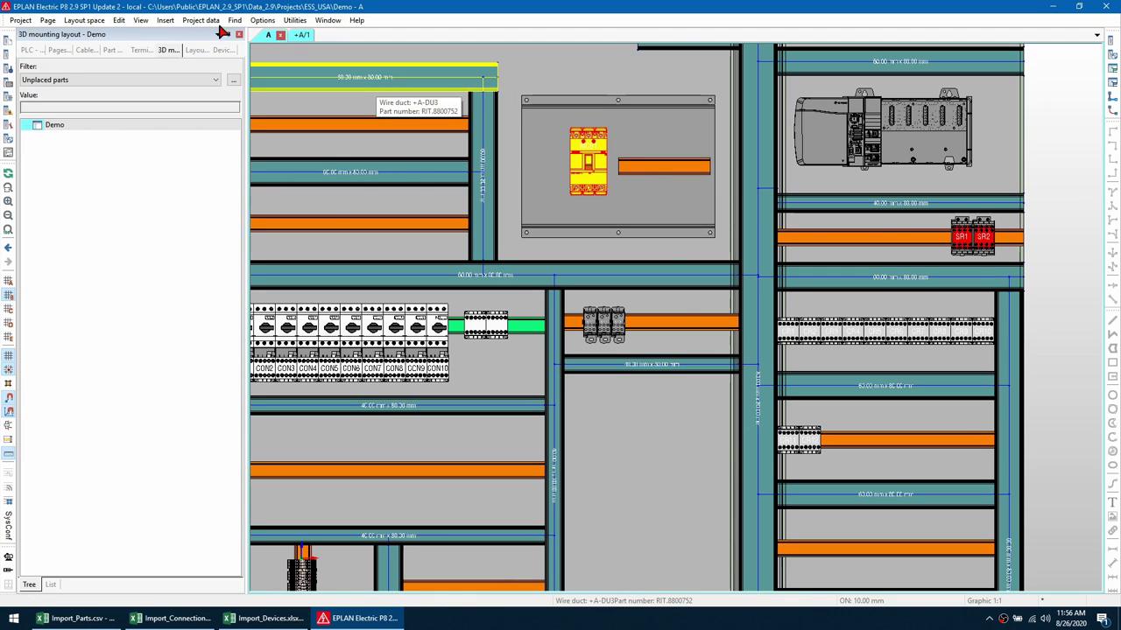
left_click(198, 22)
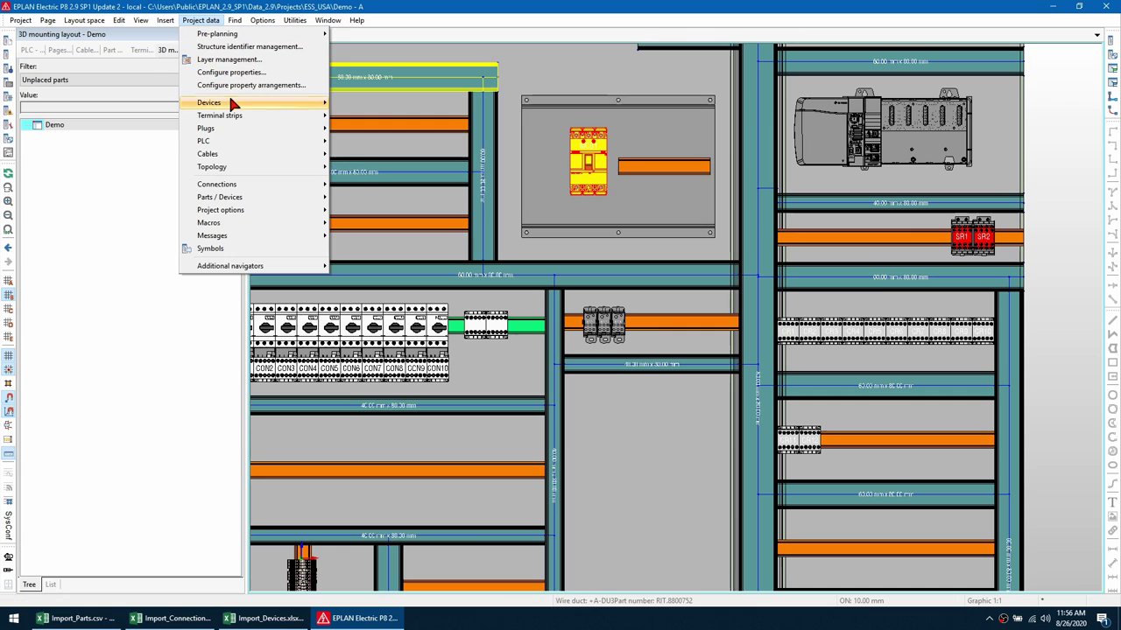
mouse_move(233, 103)
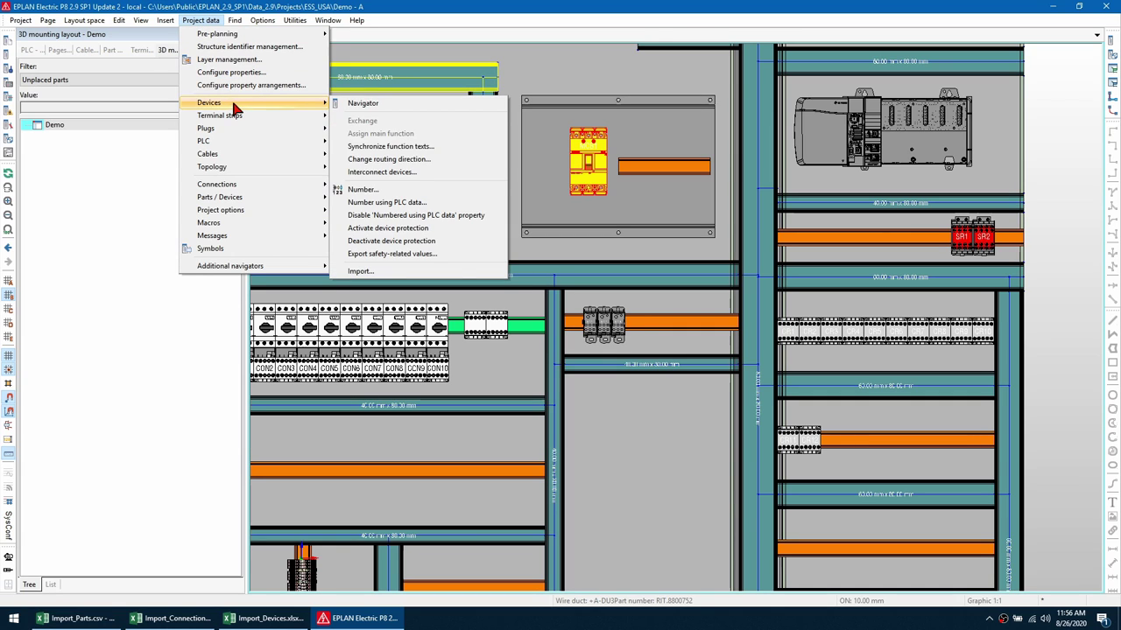
left_click(419, 171)
Step: Check the device list in Excel, then set +A-TB1 as the target device
left_click(208, 217)
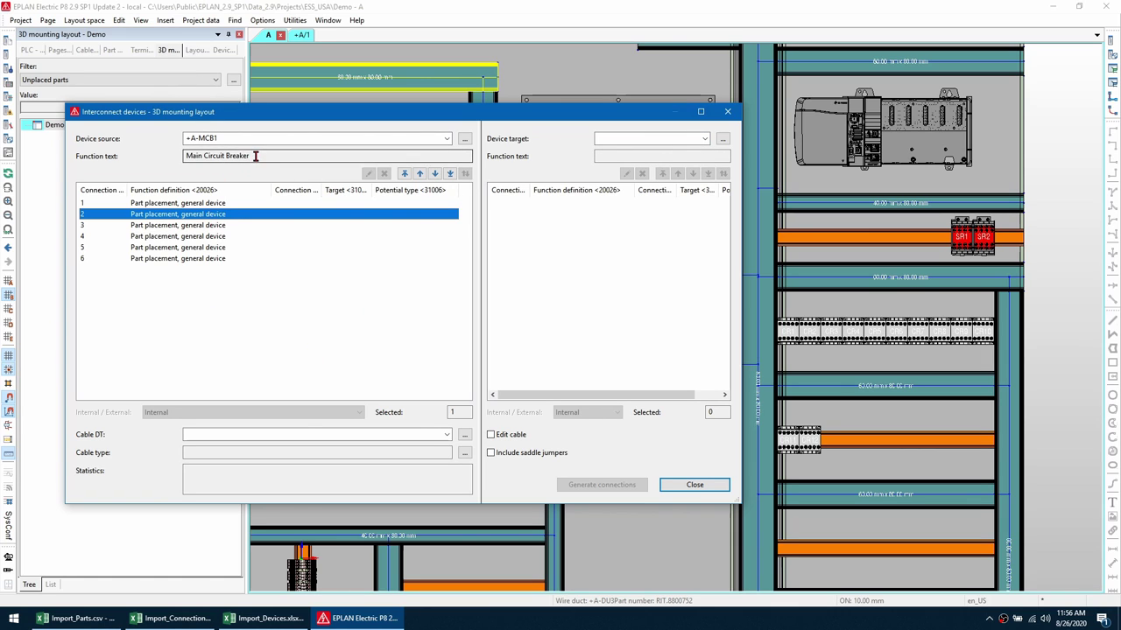
left_click_drag(255, 156, 165, 153)
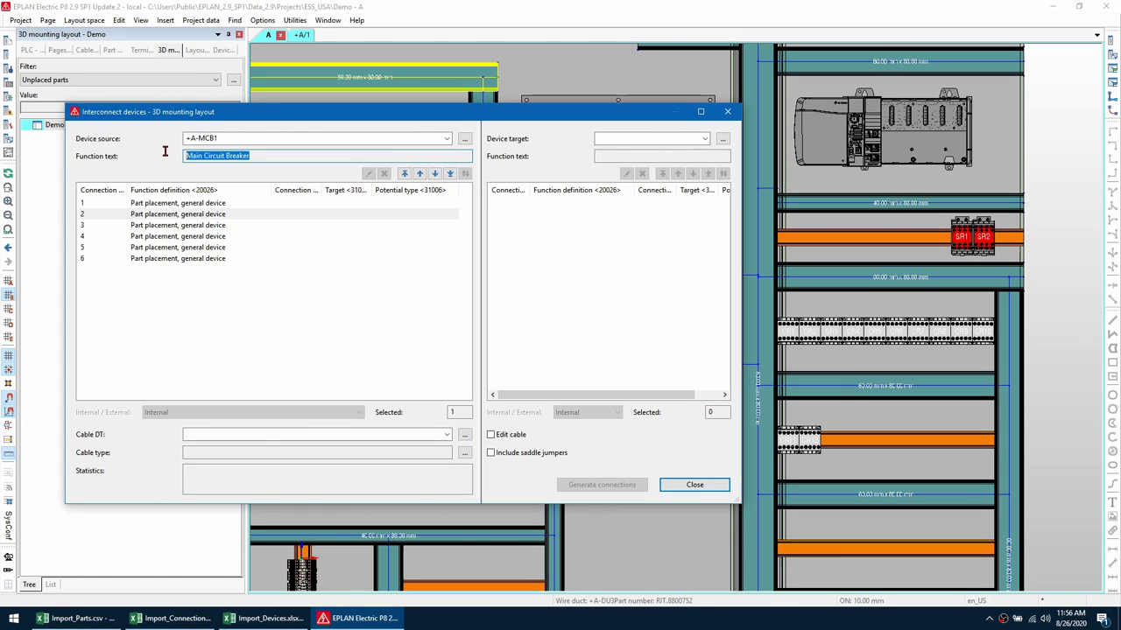
left_click(263, 618)
left_click(359, 618)
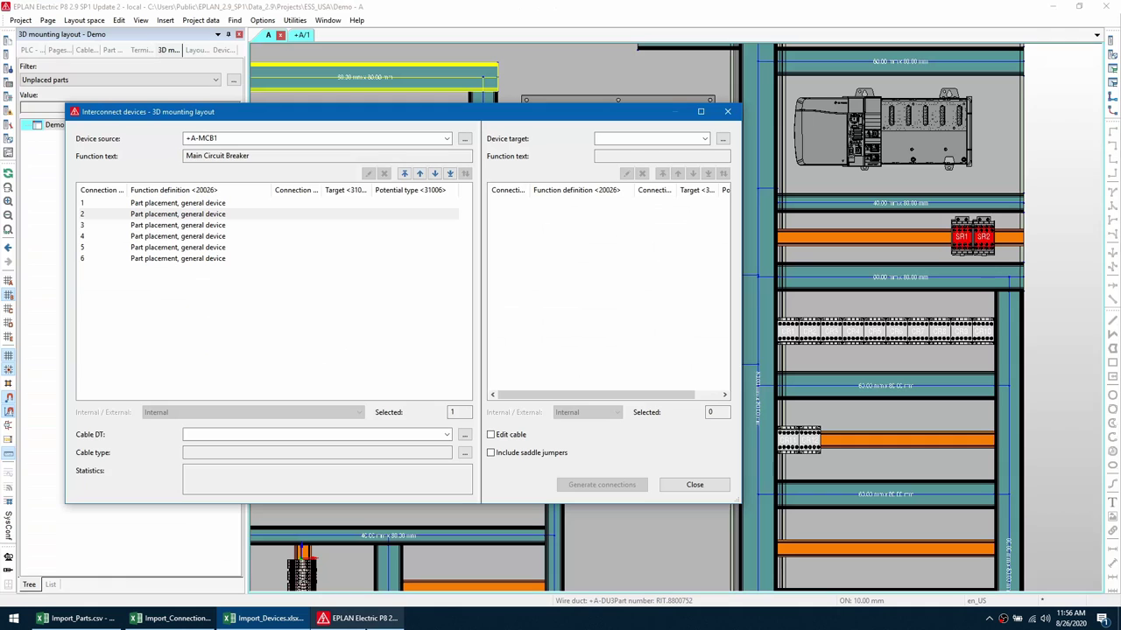
left_click(706, 140)
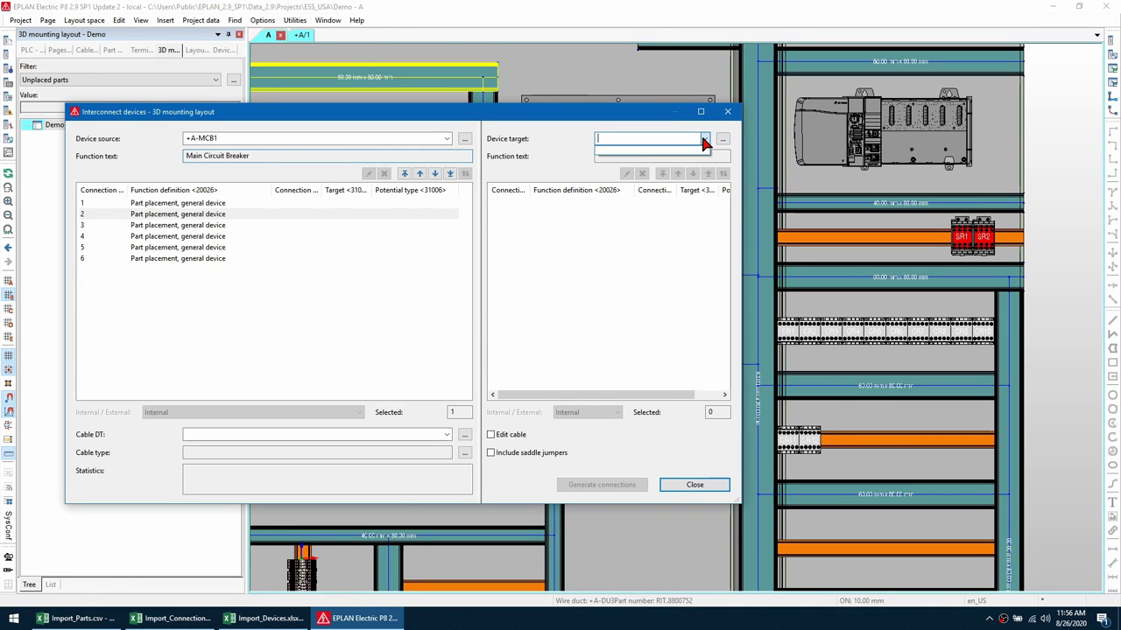
left_click(722, 140)
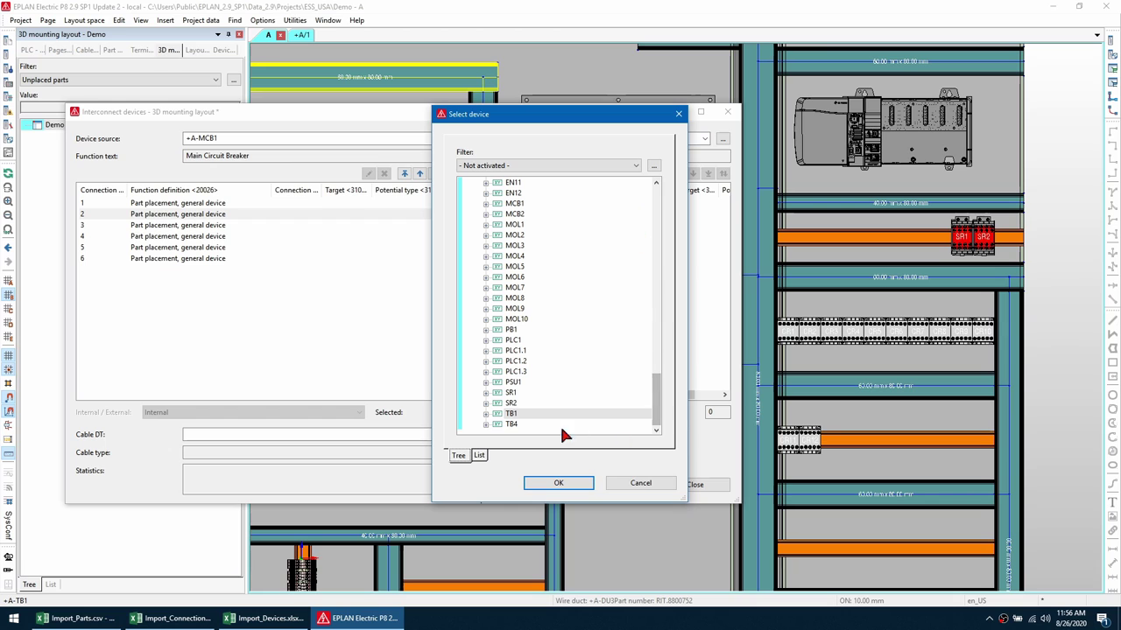
left_click(515, 415)
left_click(557, 482)
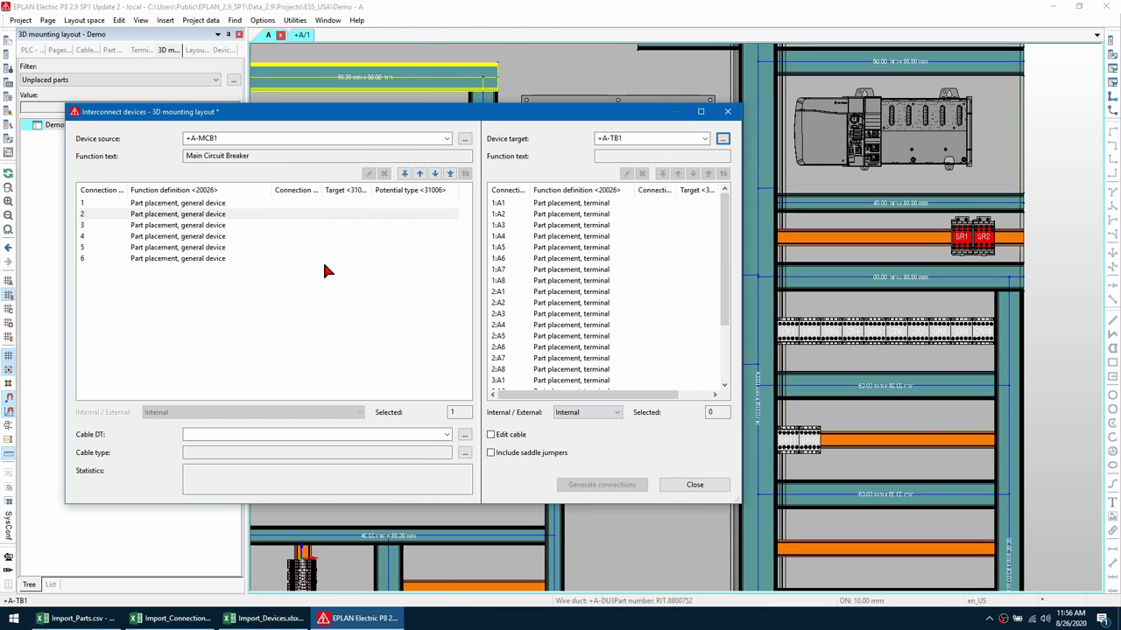
Step: Connect MCB1 points 2, 4 and 6 to TB1 terminals 1:A1, 2:A1 and 3:A1
left_click(174, 216)
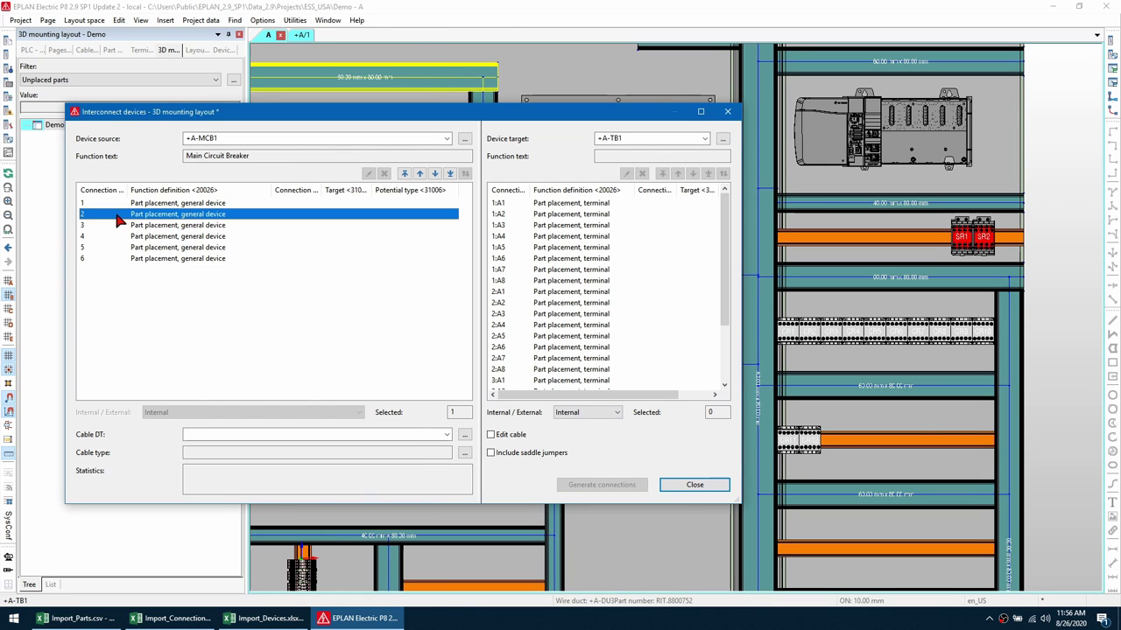
left_click(524, 207)
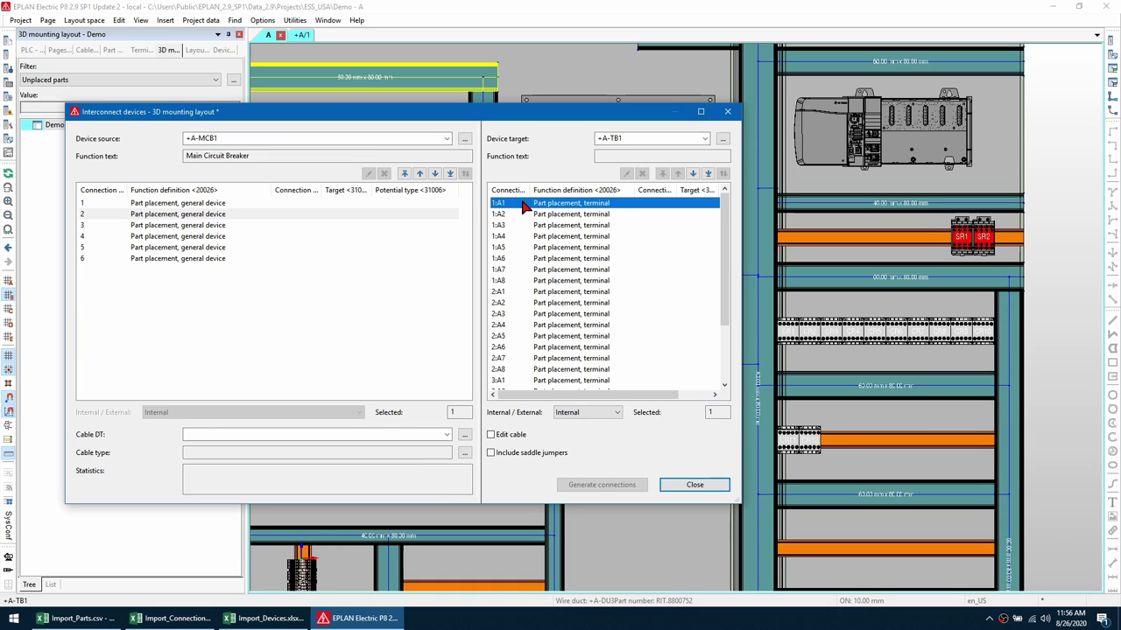
left_click(613, 487)
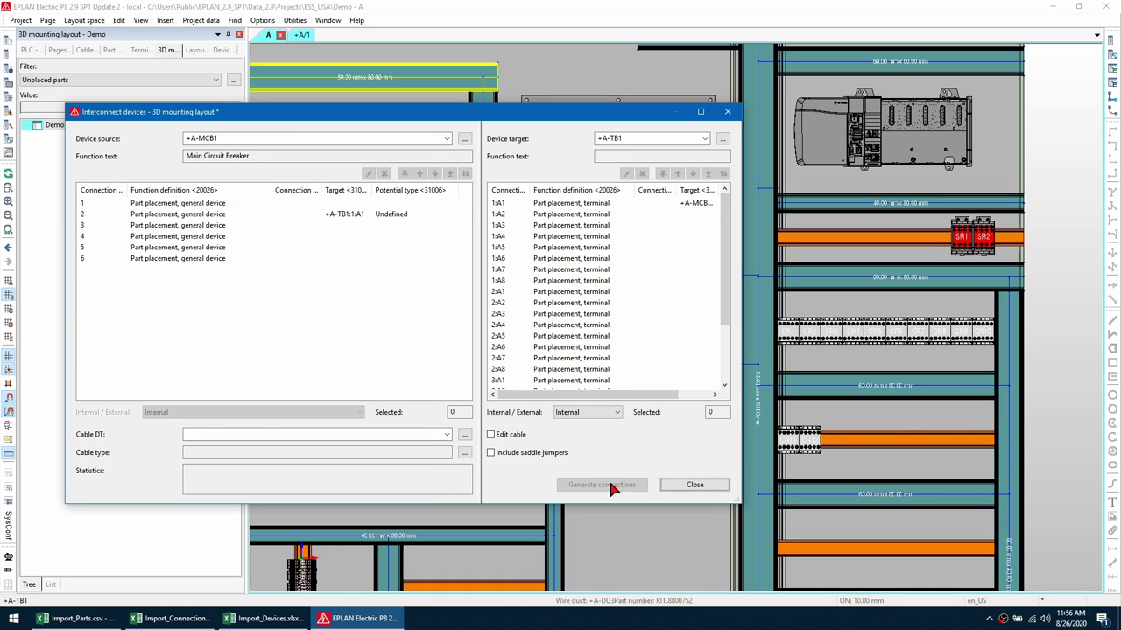
left_click(137, 239)
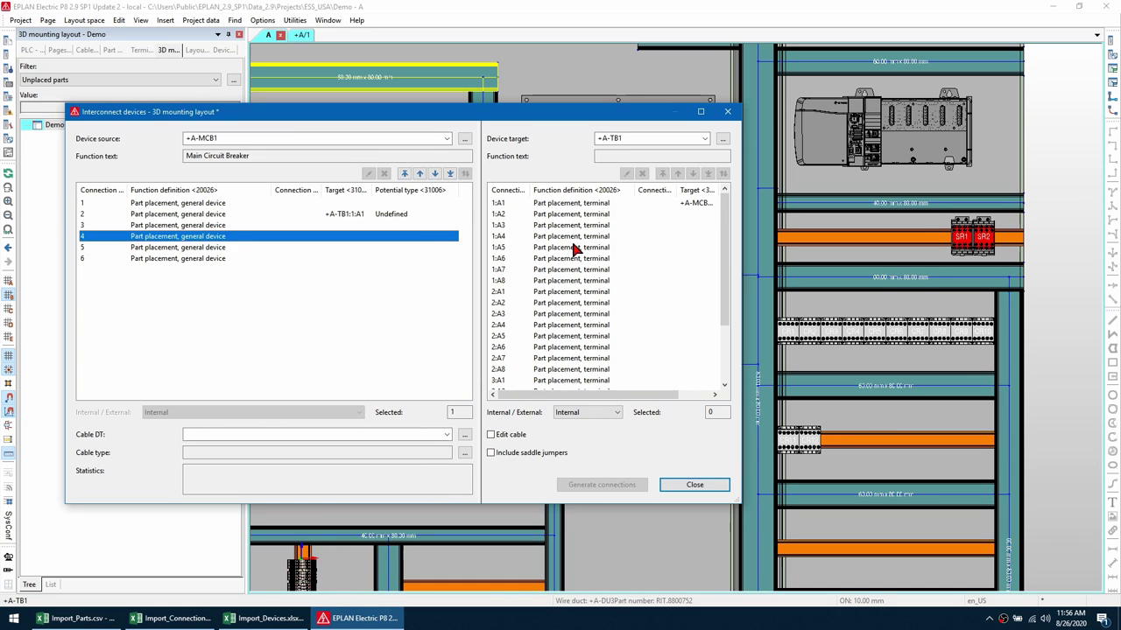
left_click(508, 295)
left_click(588, 485)
left_click(214, 261)
left_click(513, 380)
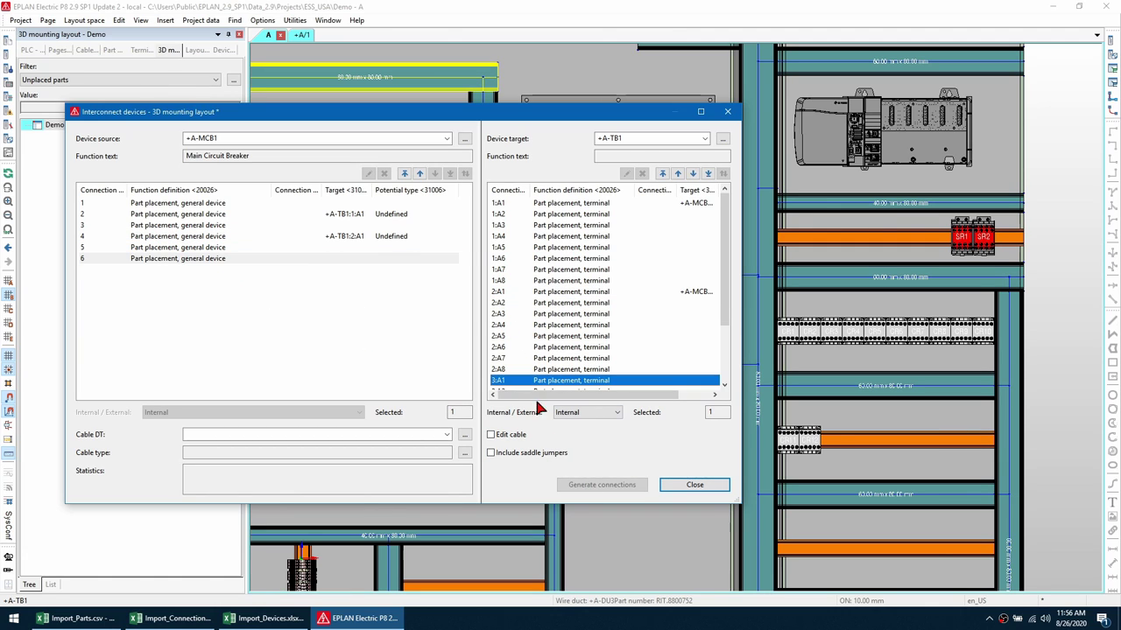
left_click(593, 485)
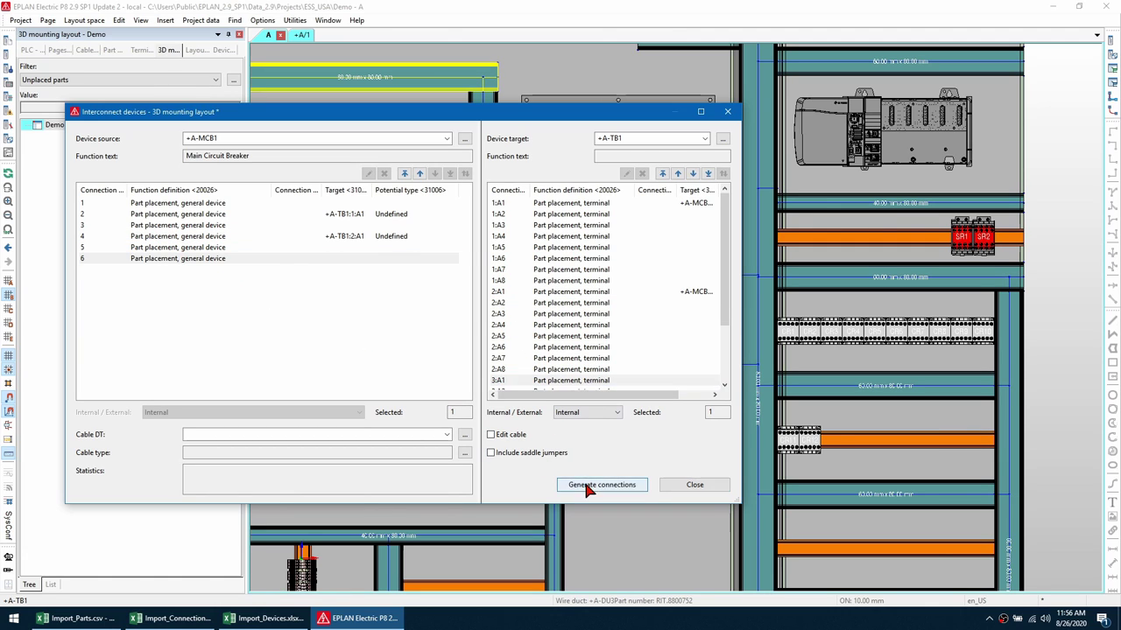
left_click(357, 215)
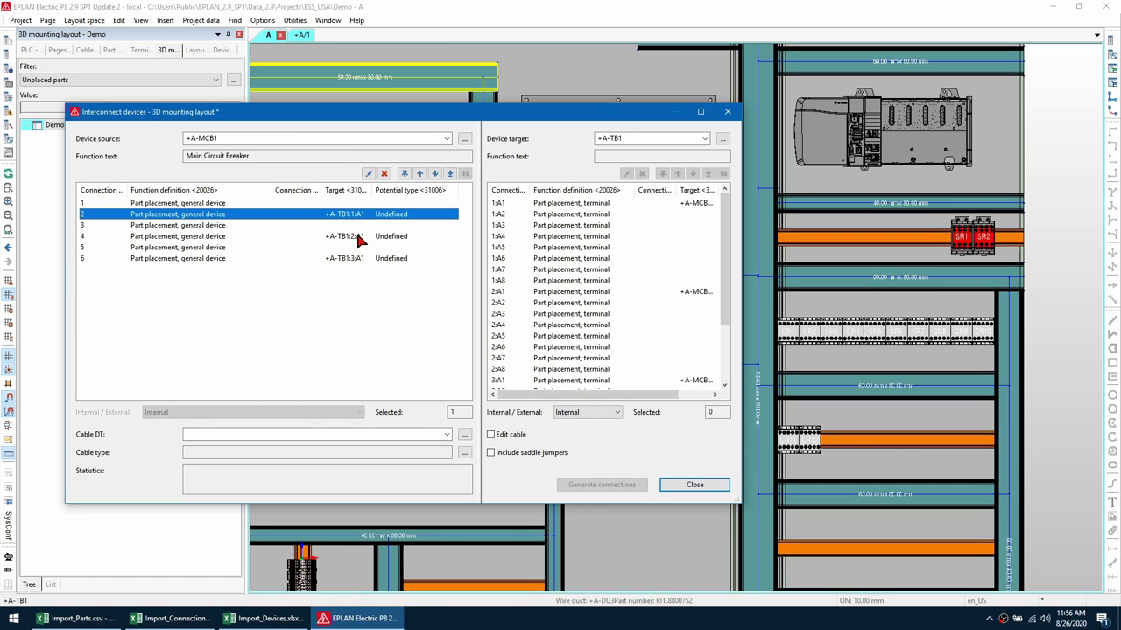
Step: Set the cross-section of all three MCB1-to-TB1 connections to 0 AWG
left_click(360, 237, "ctrl")
left_click(362, 258, "ctrl")
right_click(367, 257)
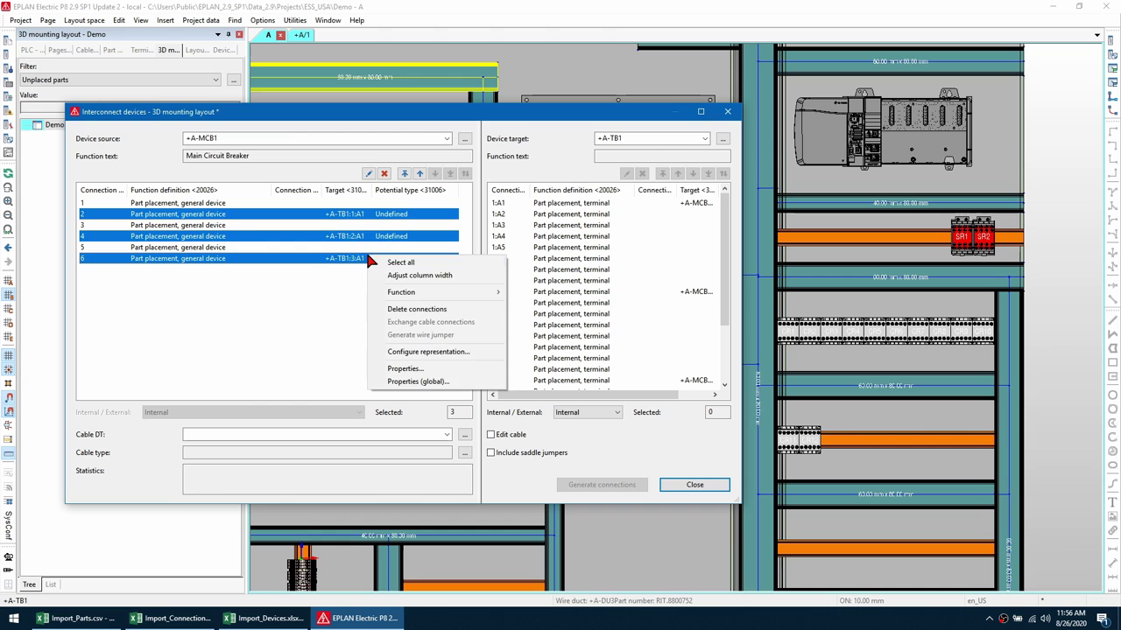
left_click(429, 383)
left_click(140, 78)
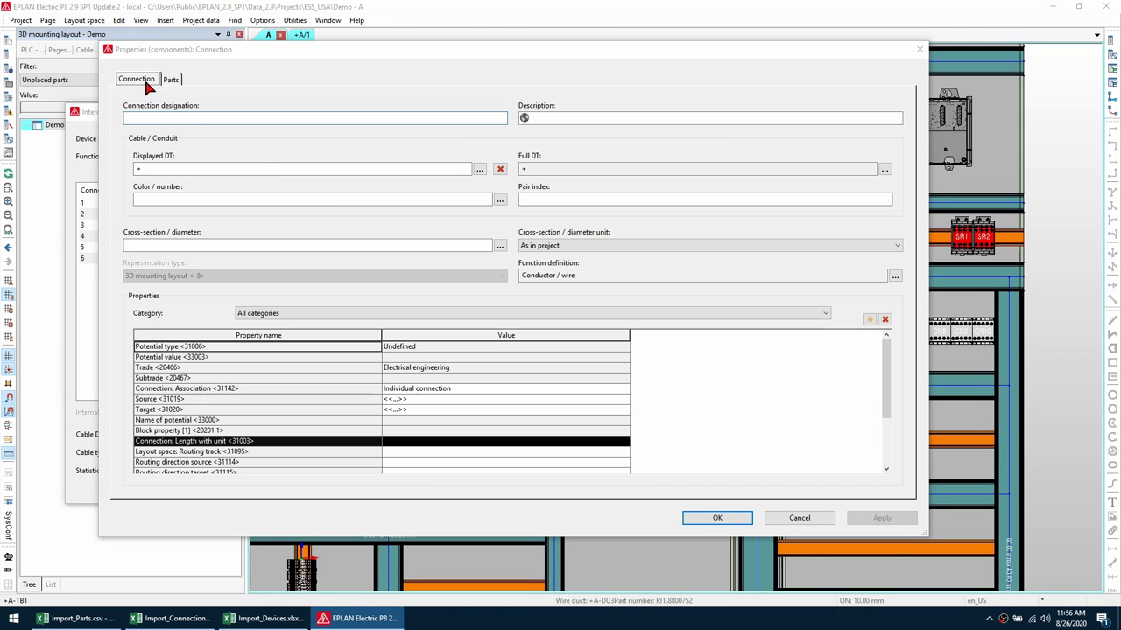
left_click(500, 246)
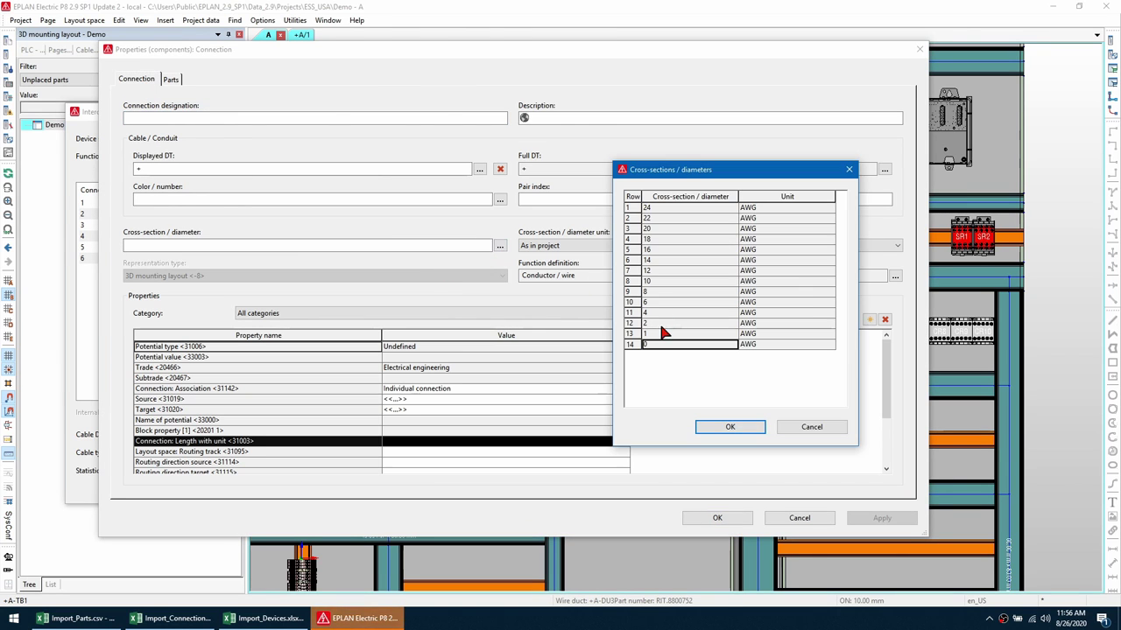
left_click(727, 428)
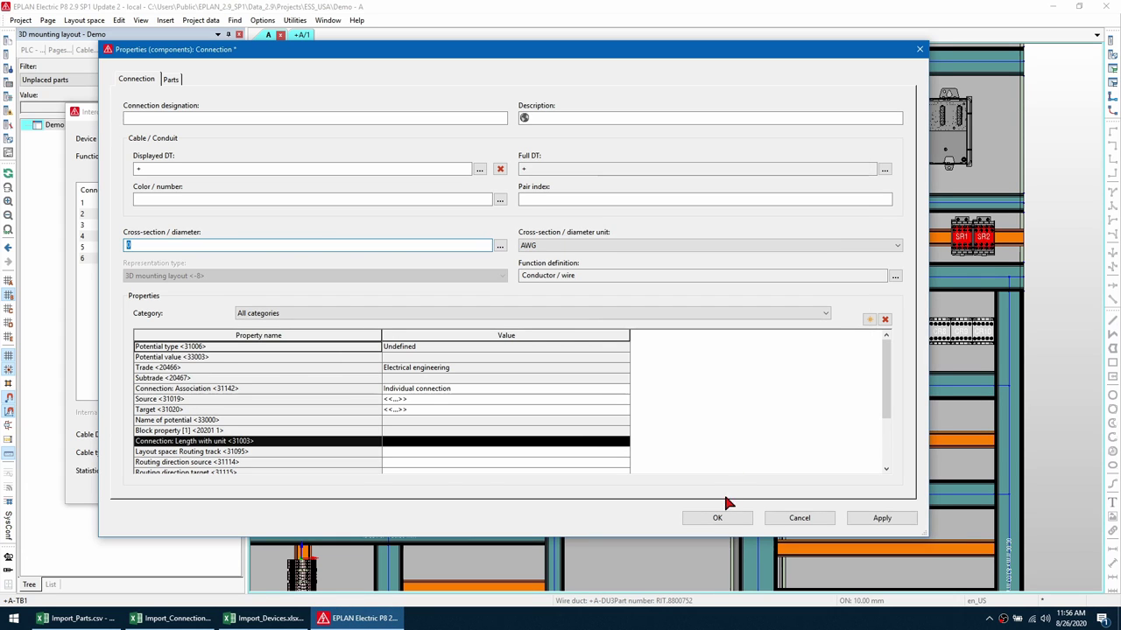
left_click(718, 517)
Step: Colour the connection to TB1:1:A1 BRN
left_click(399, 216)
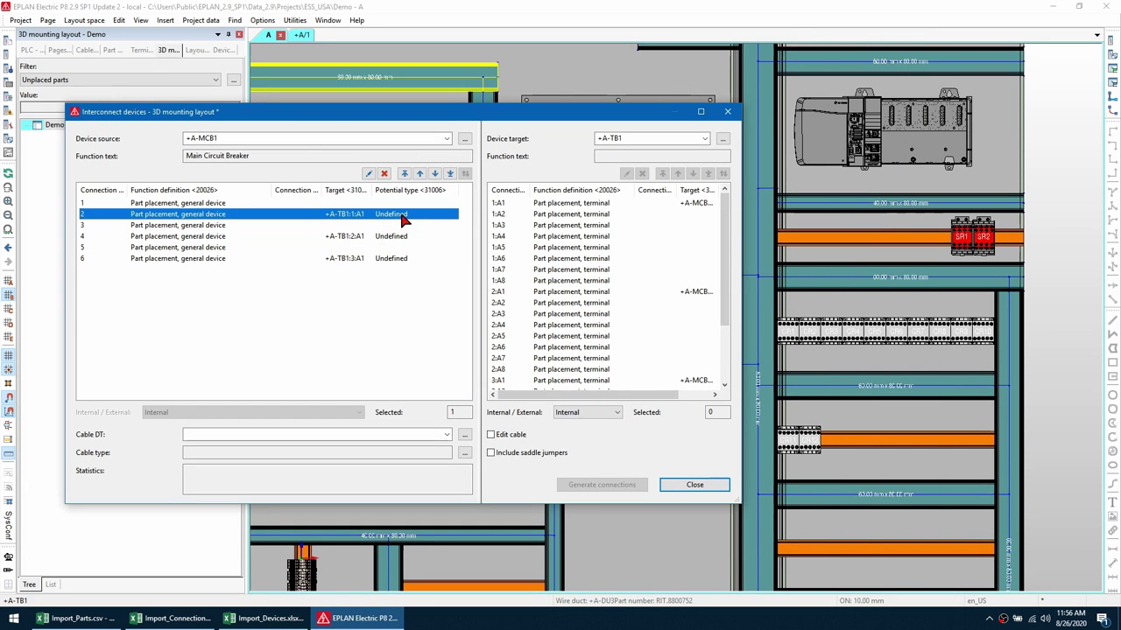
right_click(383, 220)
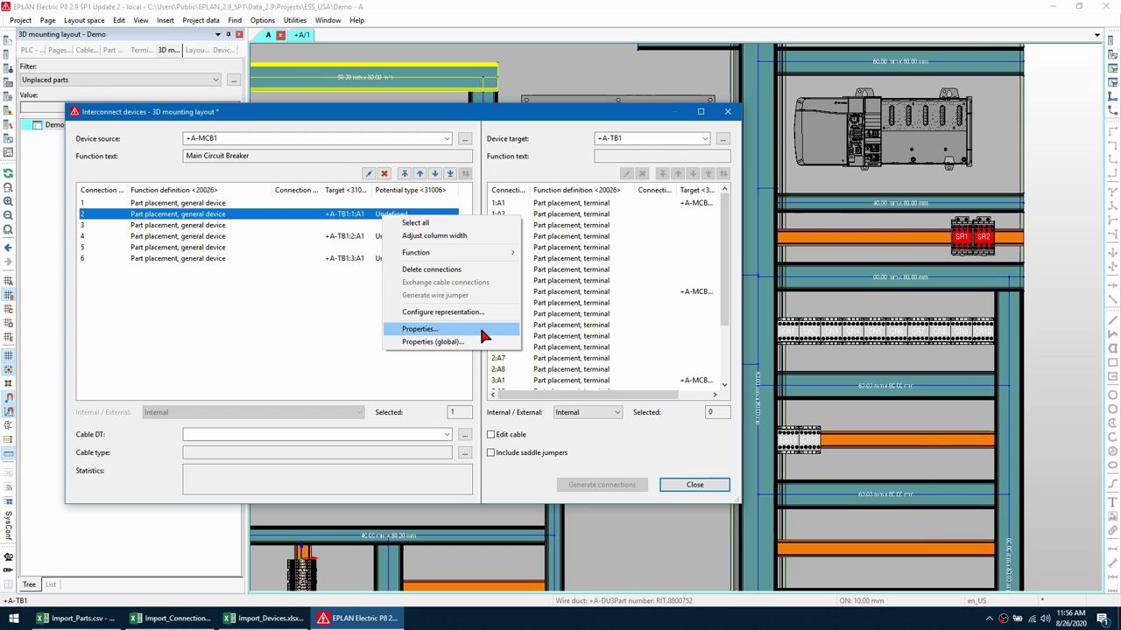
left_click(473, 331)
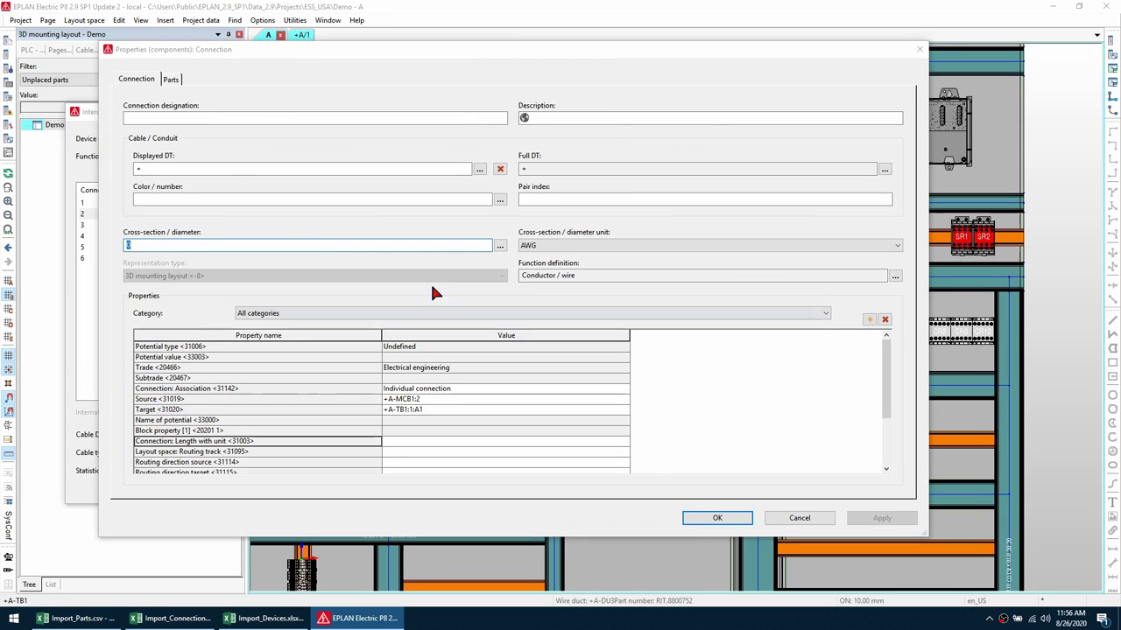
left_click(500, 199)
left_click(610, 507)
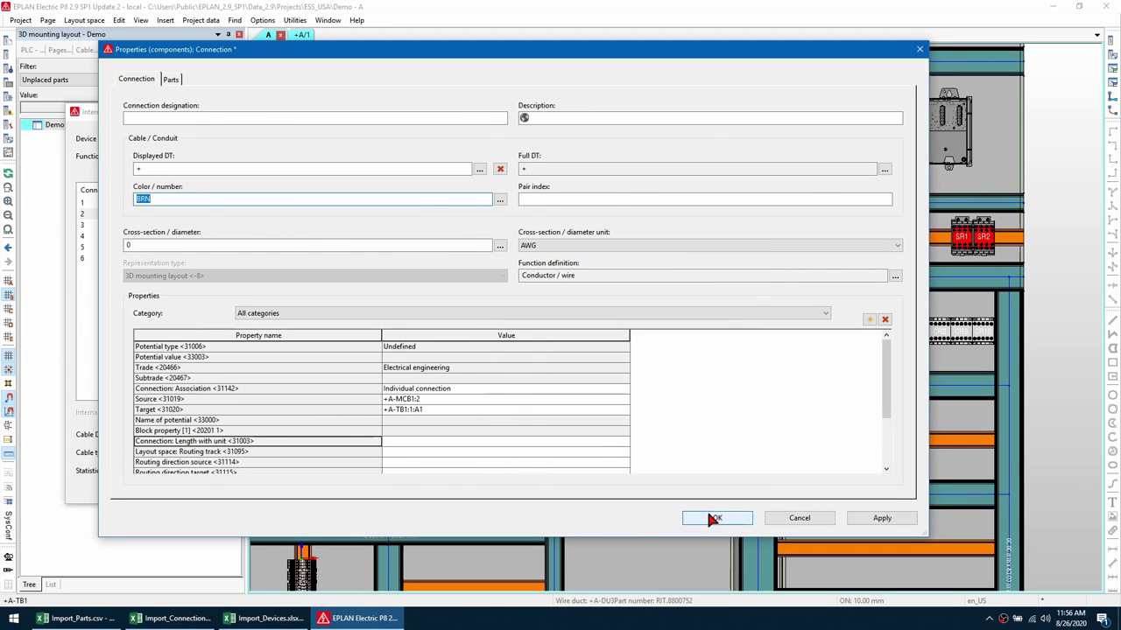
Step: Colour the connection to TB1:2:A1 BLK
left_click(714, 518)
left_click(359, 238)
right_click(359, 244)
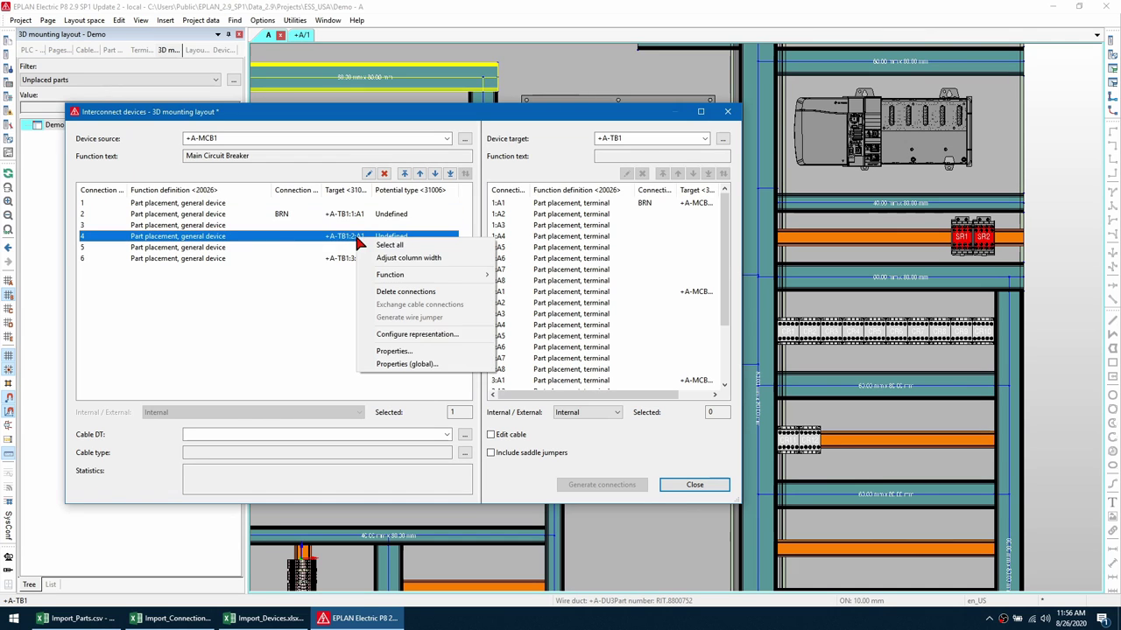
left_click(395, 351)
left_click(500, 200)
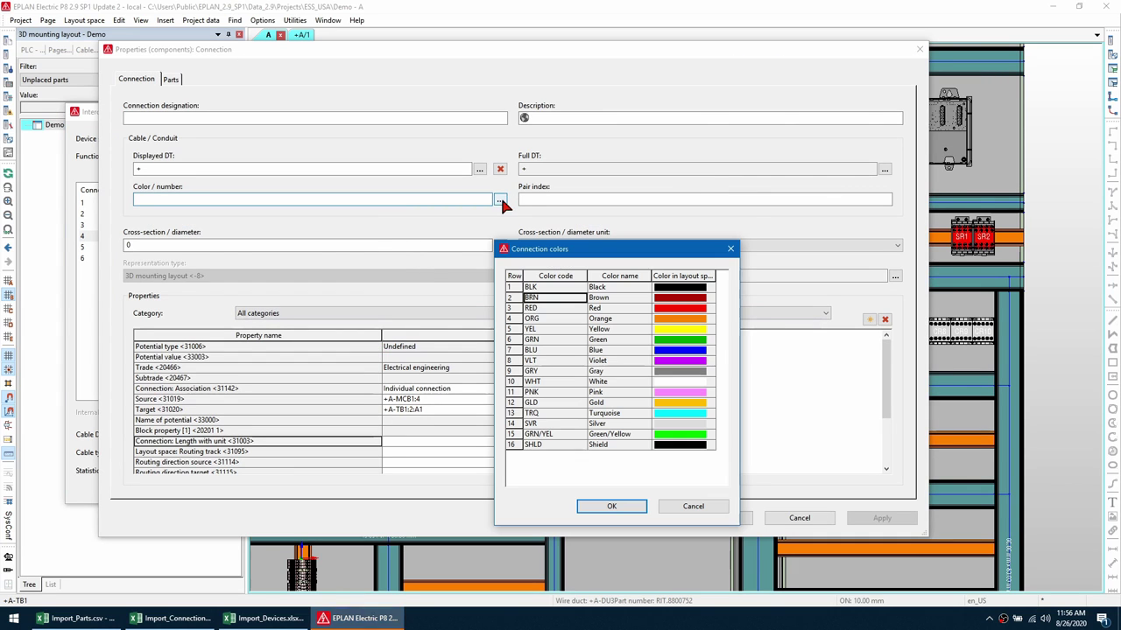
left_click(600, 506)
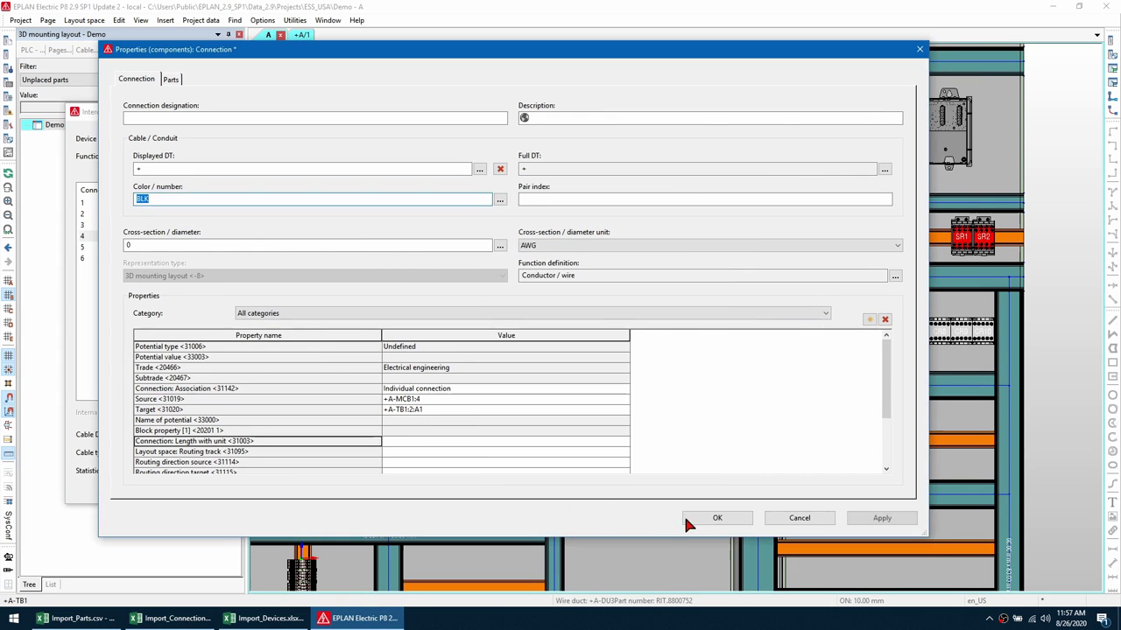
Step: Colour the connection to TB1:3:A1 GRY and save it
left_click(742, 517)
left_click(403, 259)
right_click(400, 260)
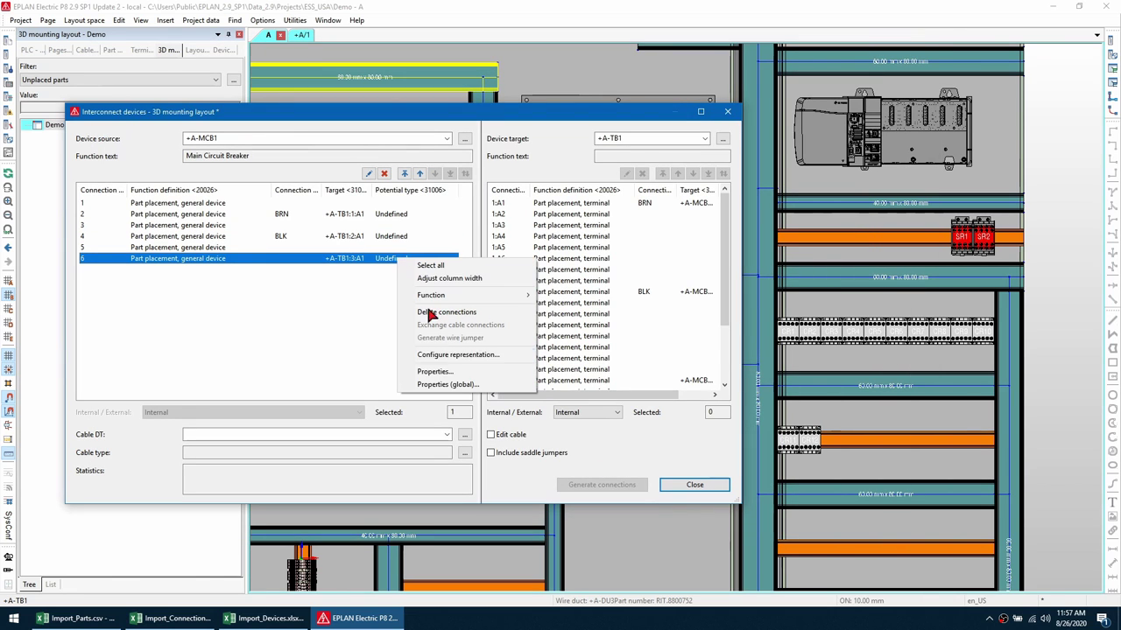
left_click(435, 371)
left_click(500, 200)
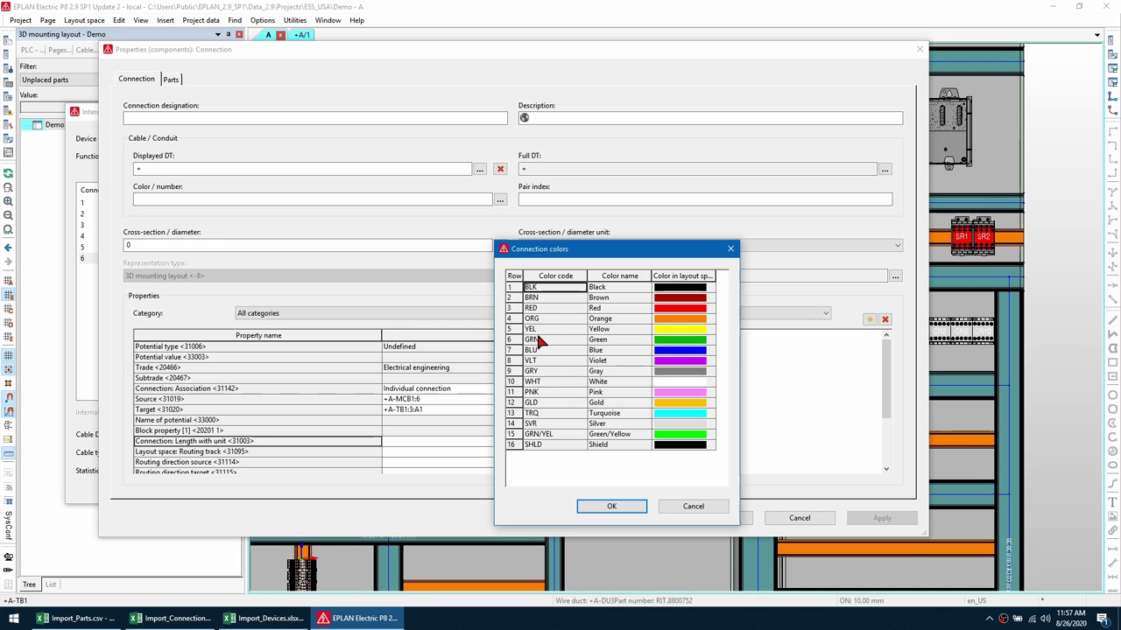
left_click(612, 506)
left_click(687, 516)
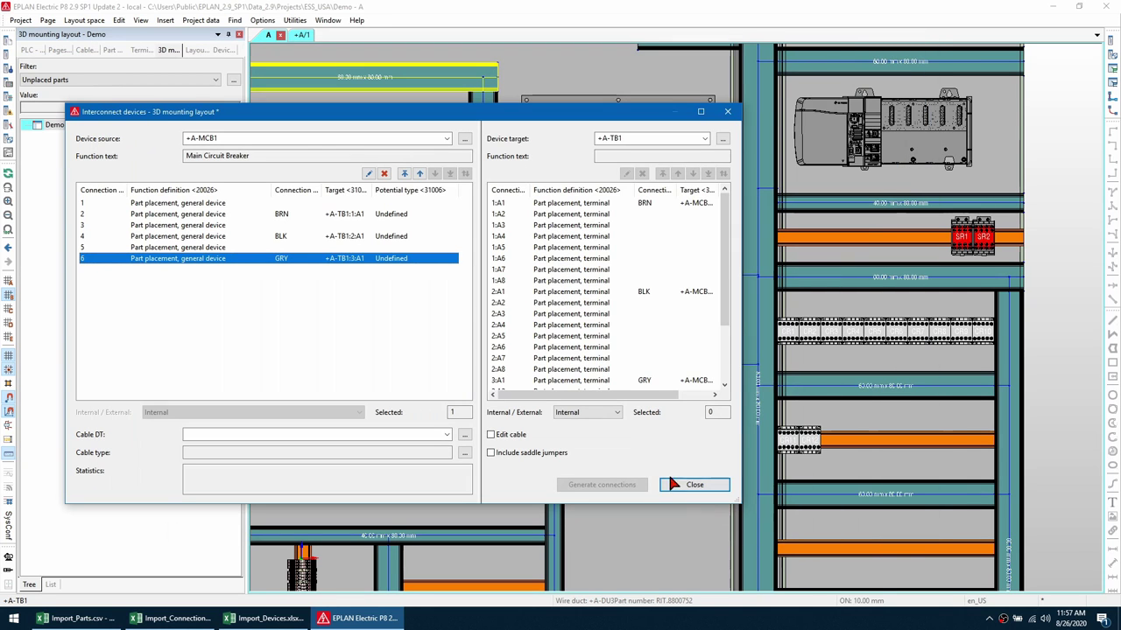
Step: Route the breaker connections through the wire ducts in layout space
left_click(692, 487)
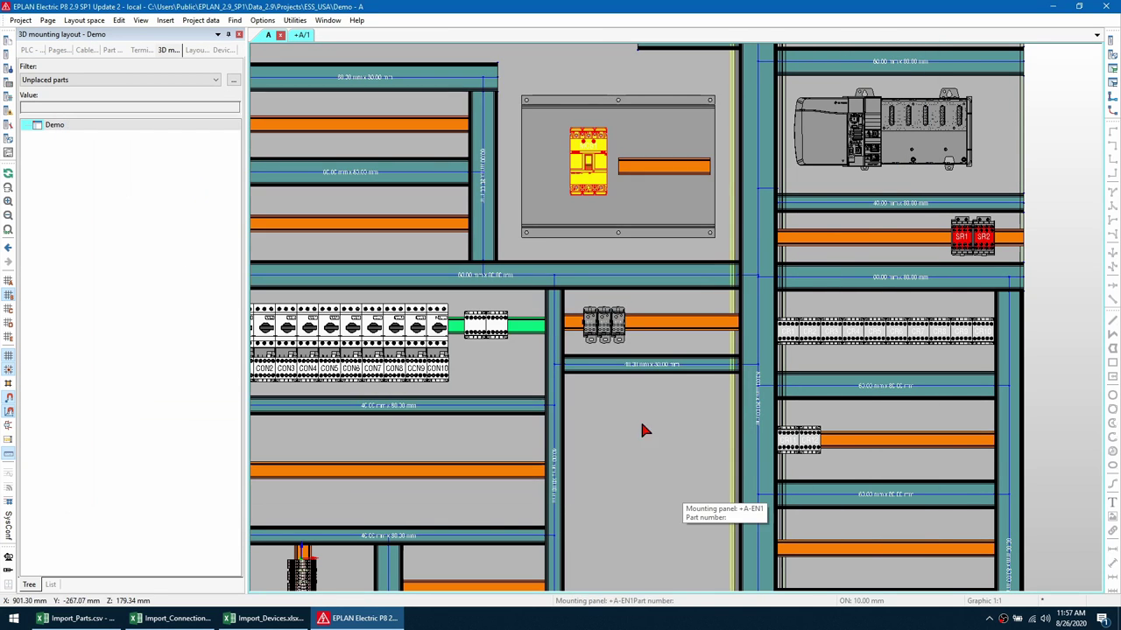
left_click(207, 21)
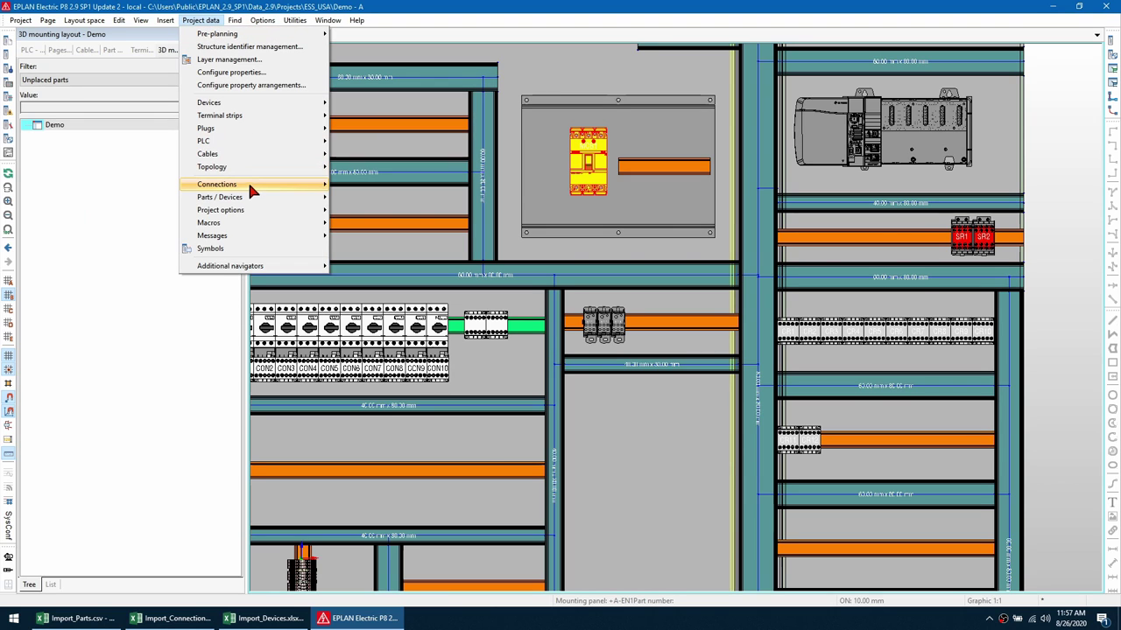
mouse_move(249, 186)
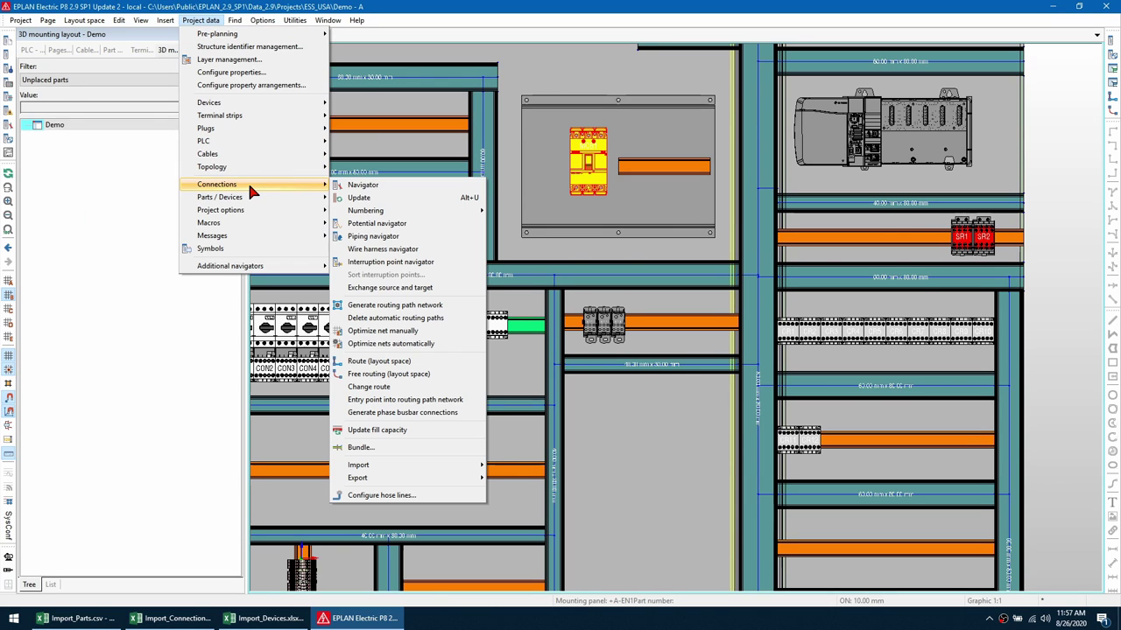
left_click(412, 362)
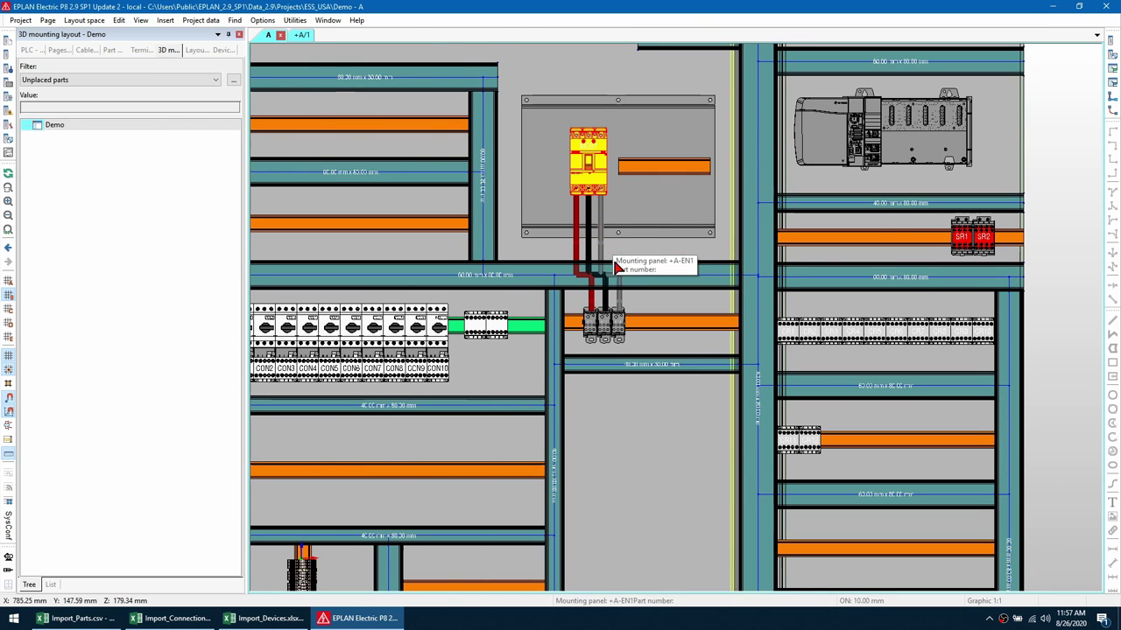
Step: In a rotated 3D view, free-route the breaker wires as curved conductors
middle_click_drag(630, 285, 636, 293, "shift")
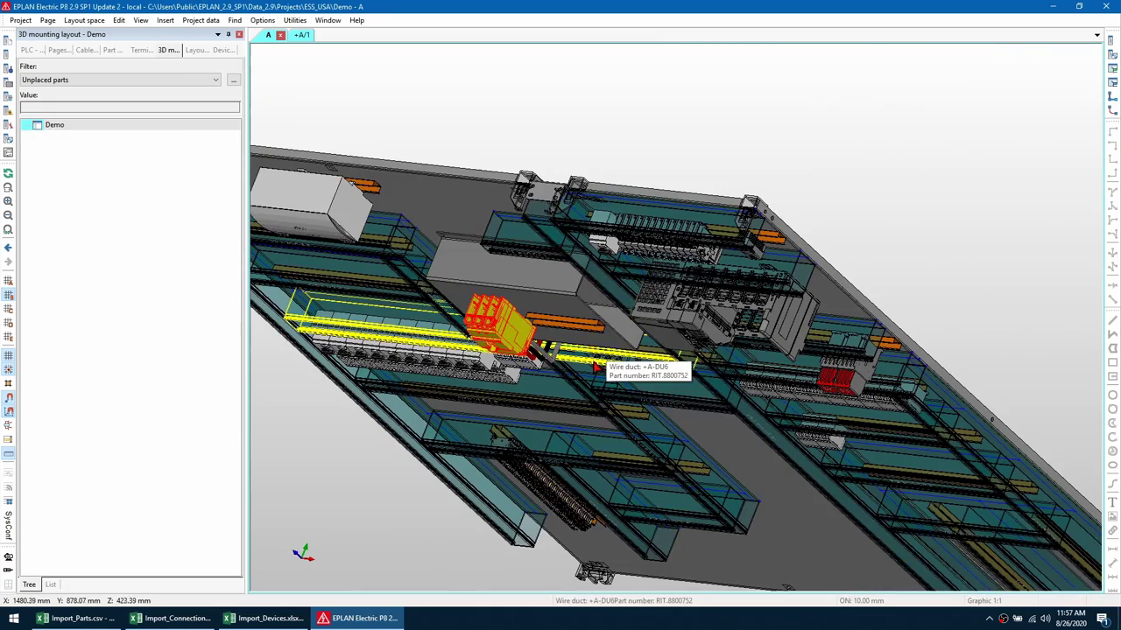
scroll(608, 363, "up", 2)
scroll(610, 355, "up", 2)
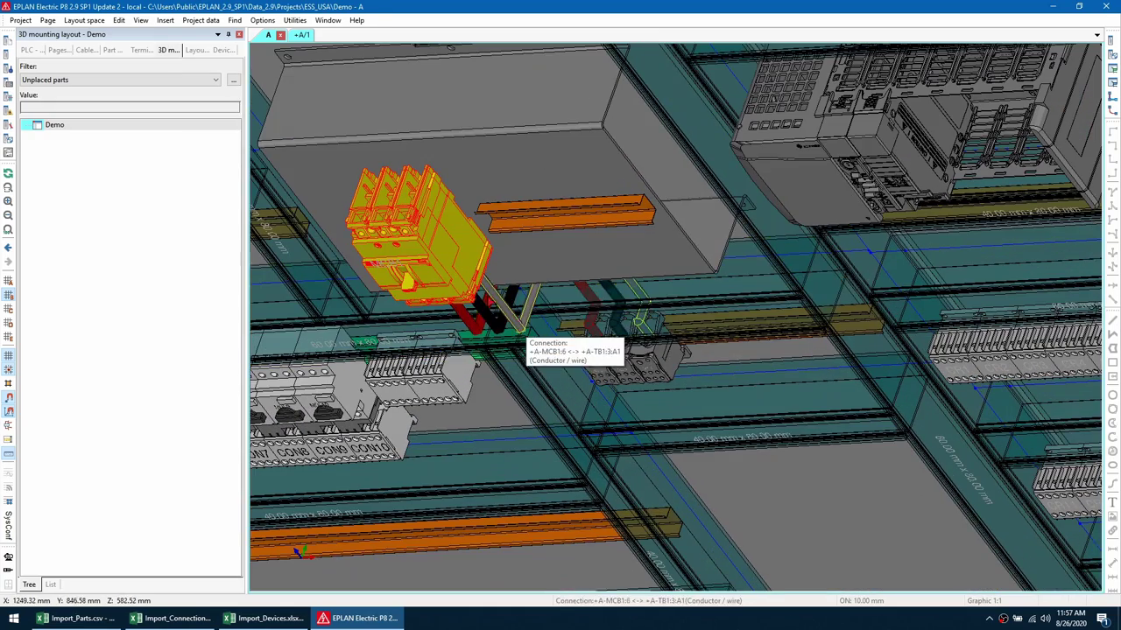
scroll(613, 350, "up", 1)
middle_click_drag(613, 350, 508, 247, "shift")
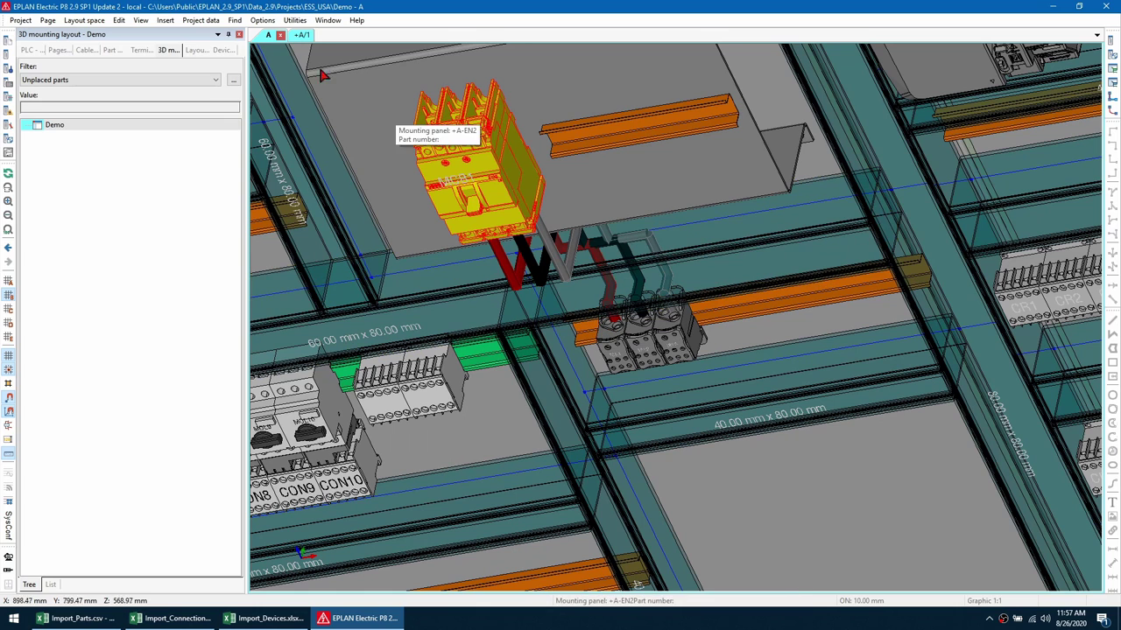
left_click(201, 20)
mouse_move(244, 183)
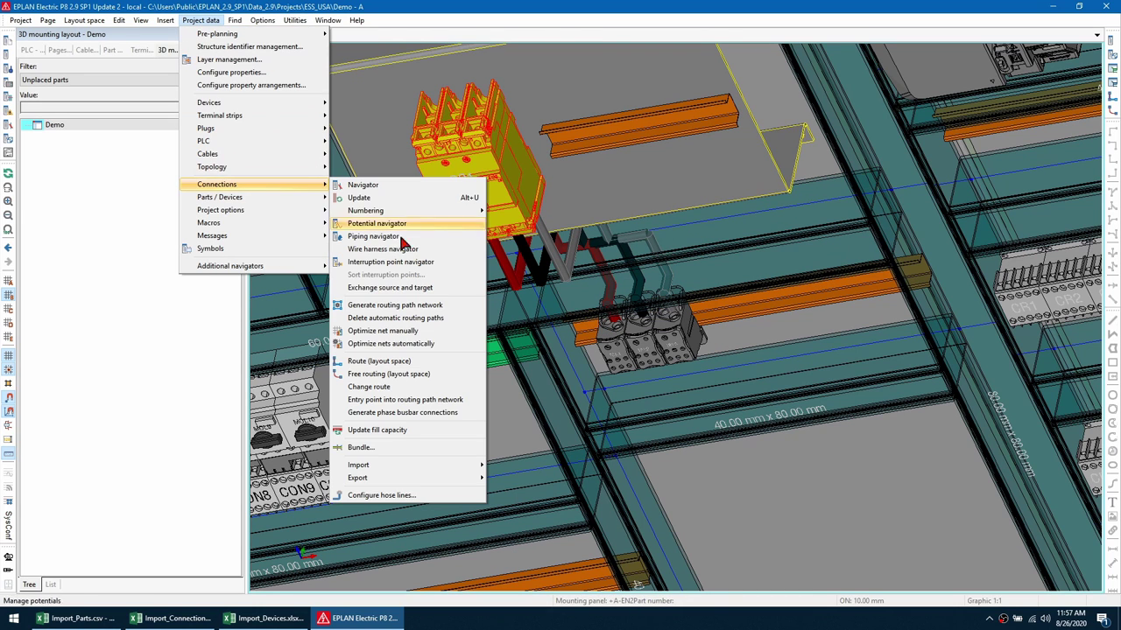
left_click(424, 383)
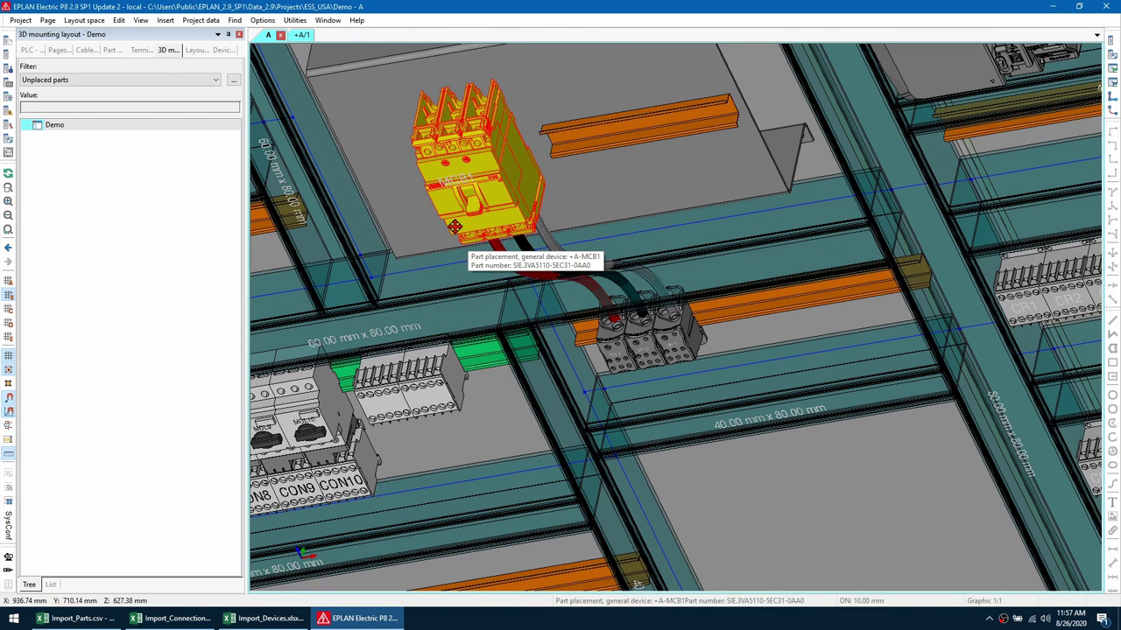
left_click(561, 284)
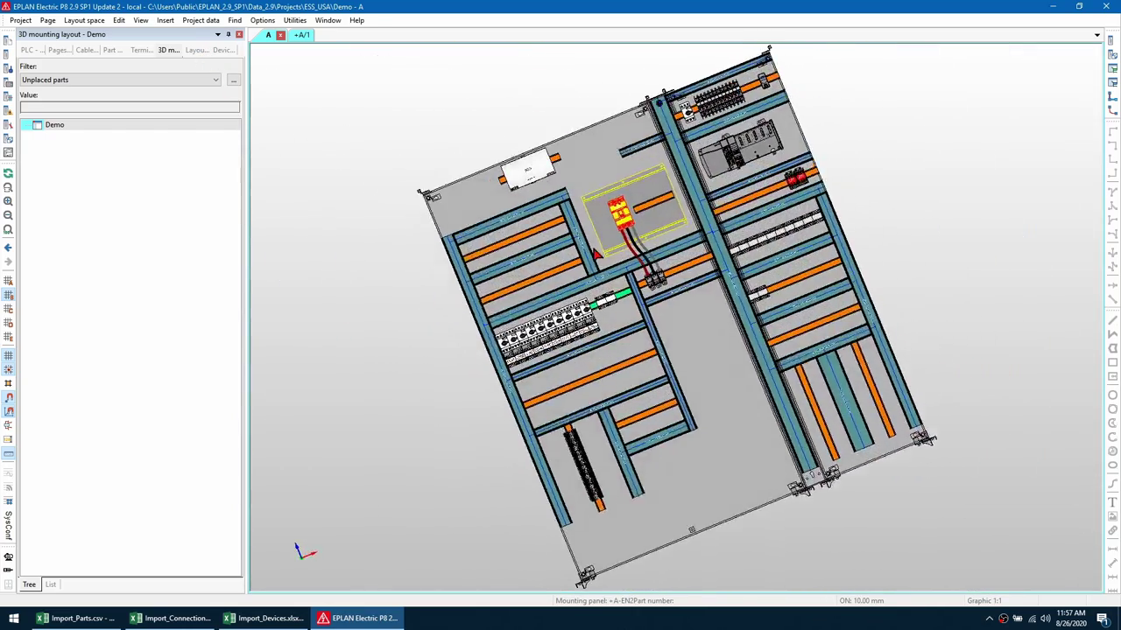
Step: Generate all project reports from Utilities > Reports
left_click(295, 20)
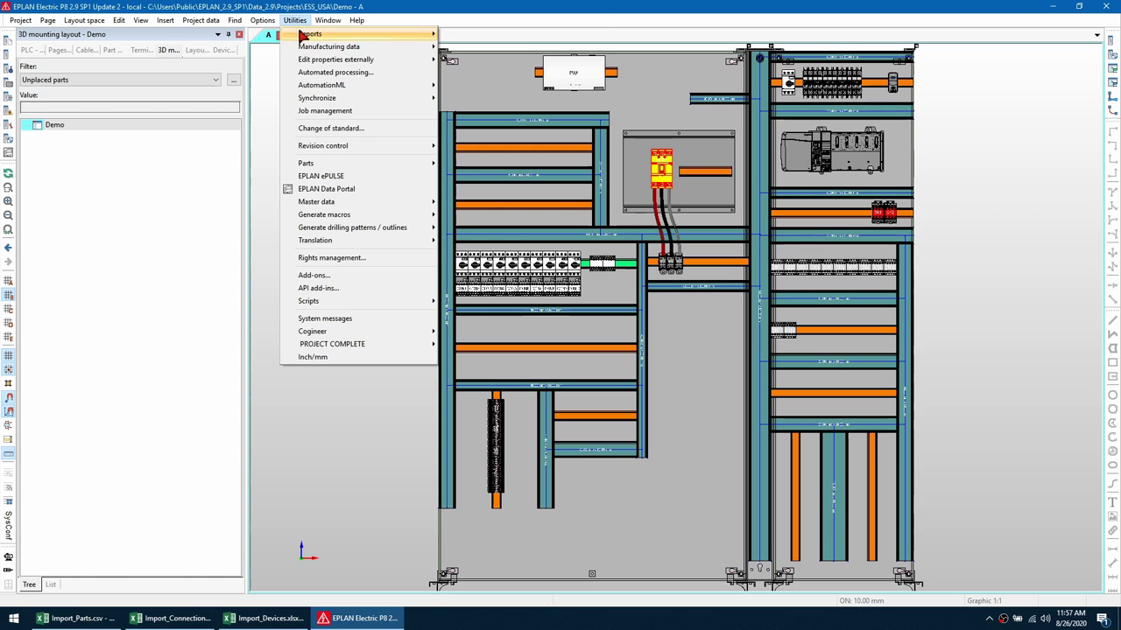
mouse_move(421, 33)
left_click(494, 60)
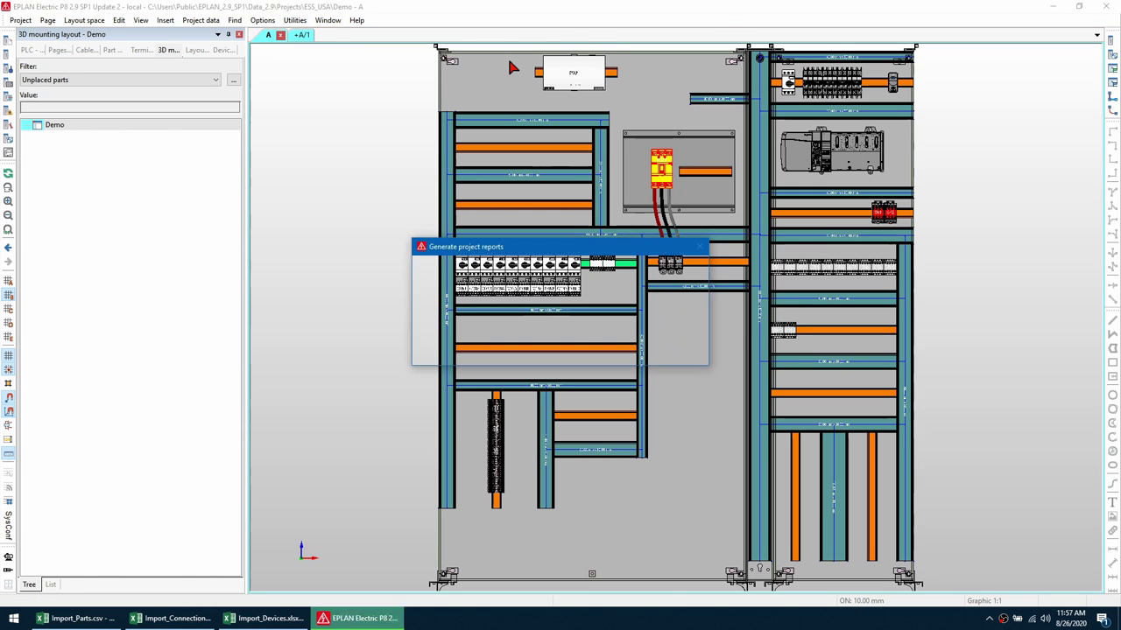
Step: Review the Summarized parts list, then the Connection list's three MCB1-to-TB1 wires
left_click(62, 51)
left_click(88, 136)
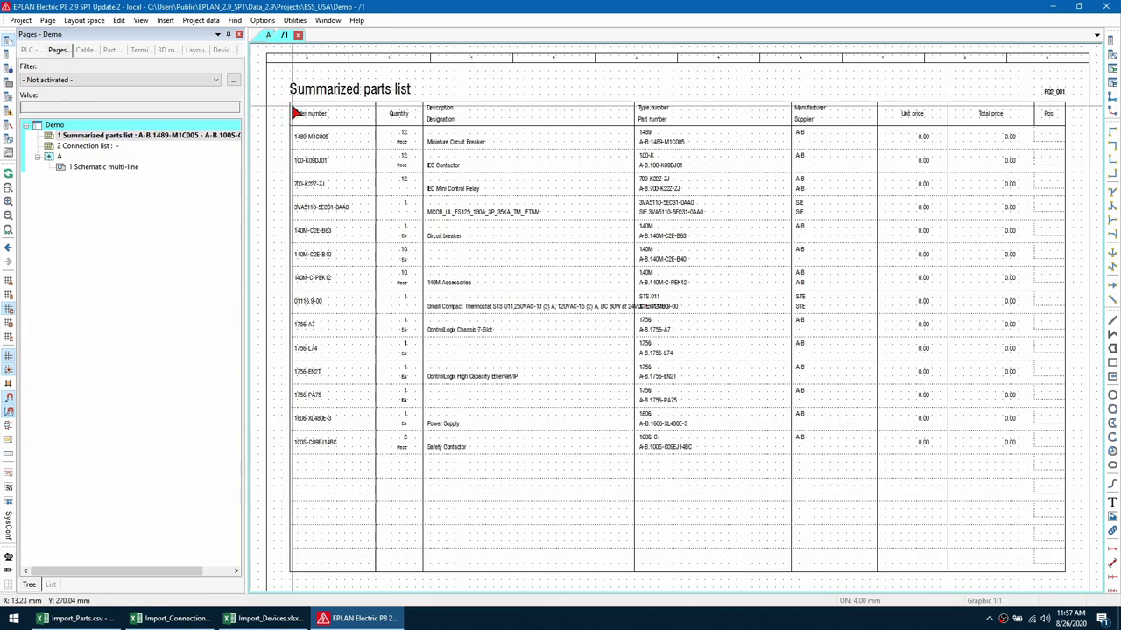
left_click_drag(265, 73, 1061, 509)
left_click(95, 146)
scroll(410, 115, "up", 2)
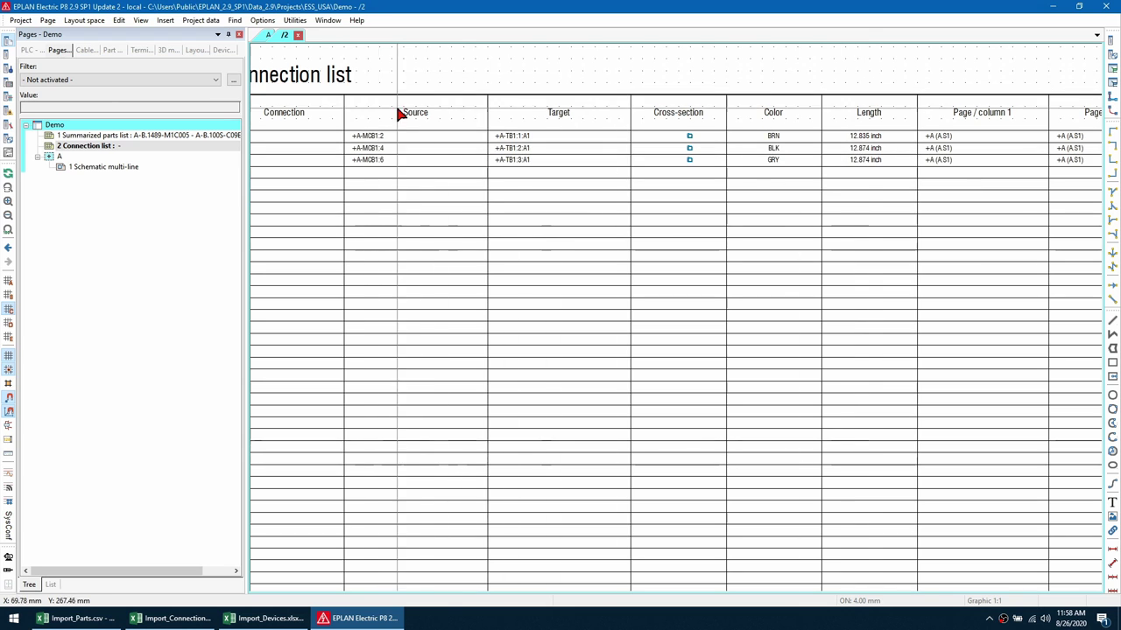
scroll(410, 120, "down", 1)
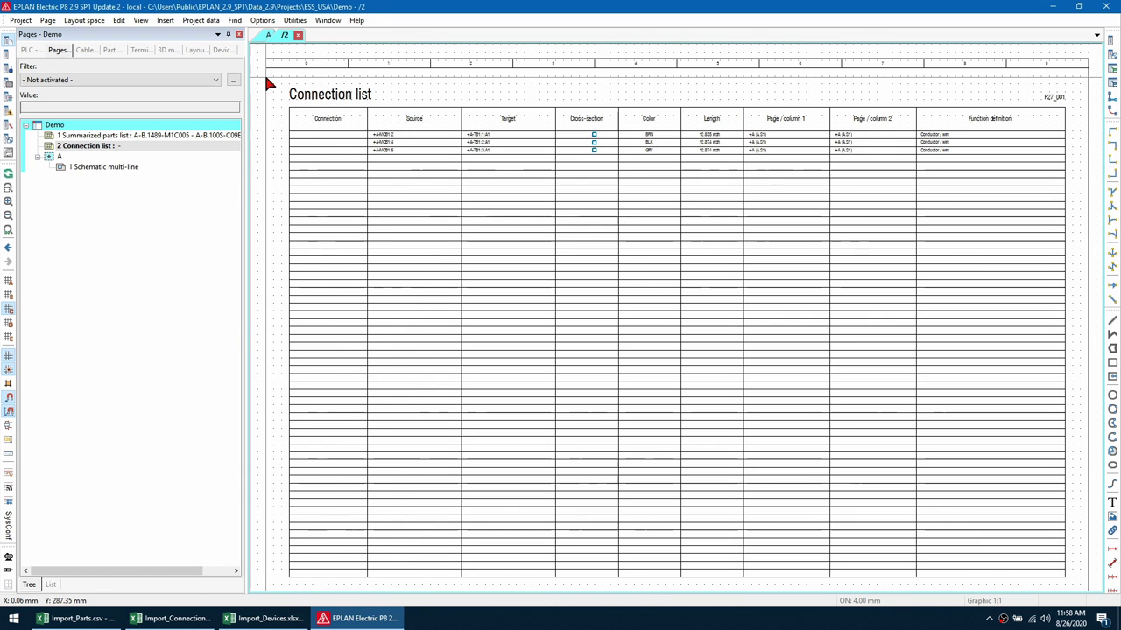
Step: On the Schematic multi-line page, place the MCB1 safety switch under the L1–L3 supply lines
double_click(117, 168)
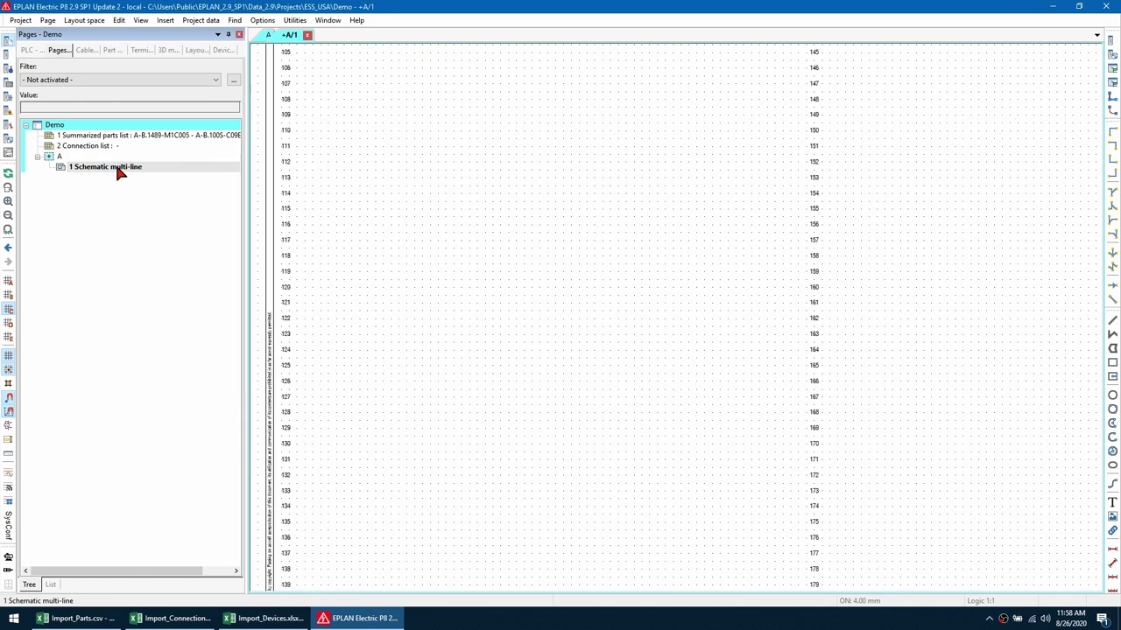
left_click(222, 50)
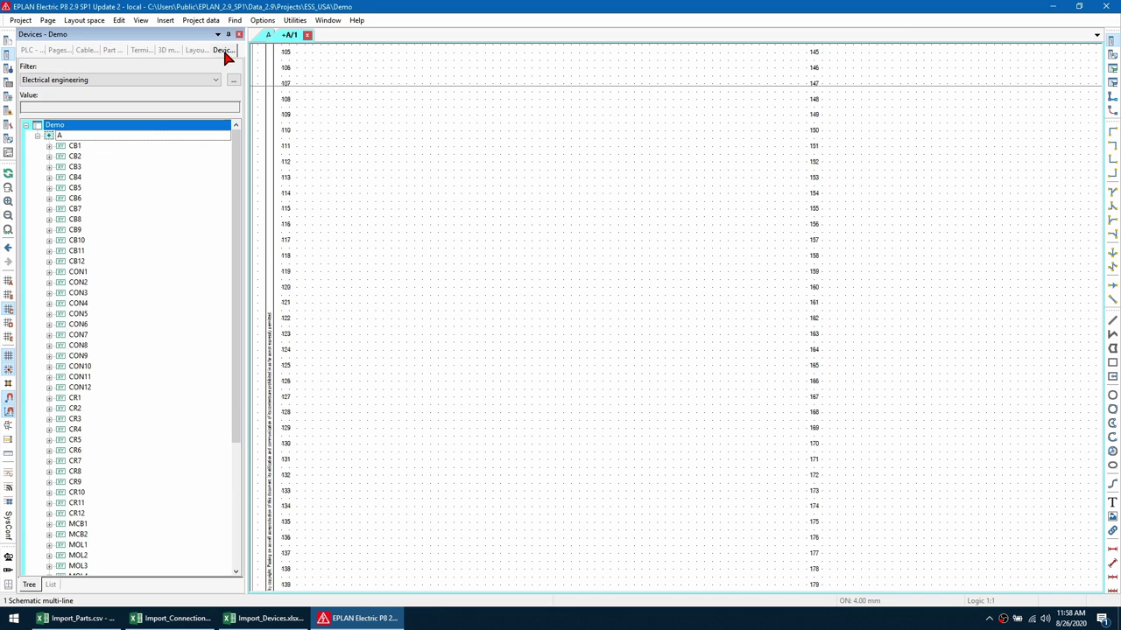
scroll(112, 217, "down", 4)
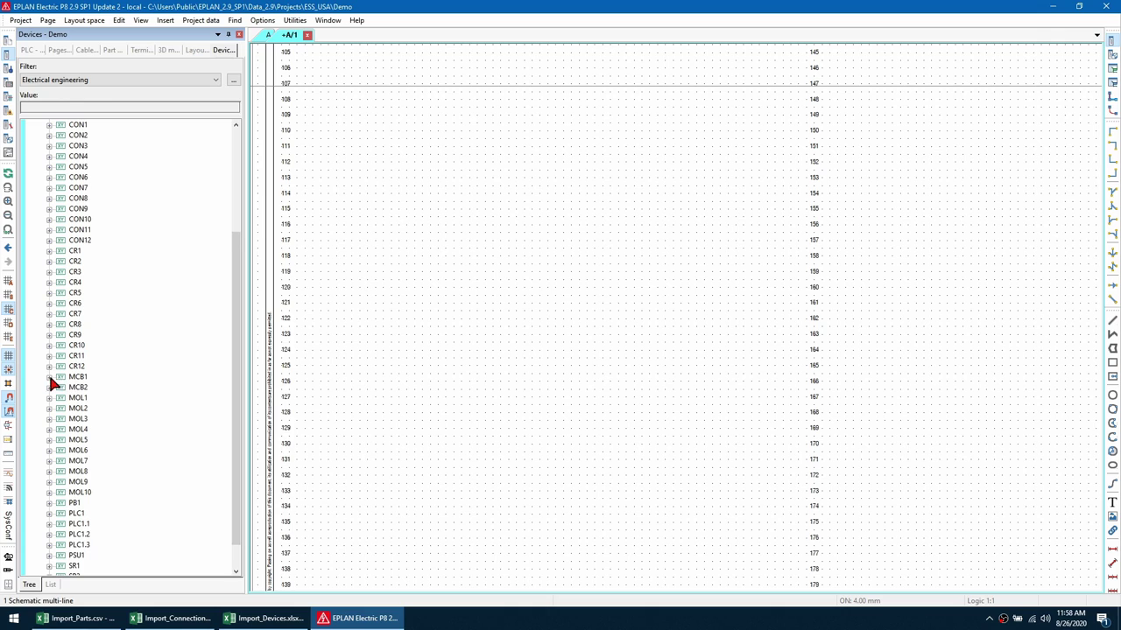
left_click(49, 377)
left_click_drag(96, 387, 502, 350)
scroll(495, 263, "up", 5)
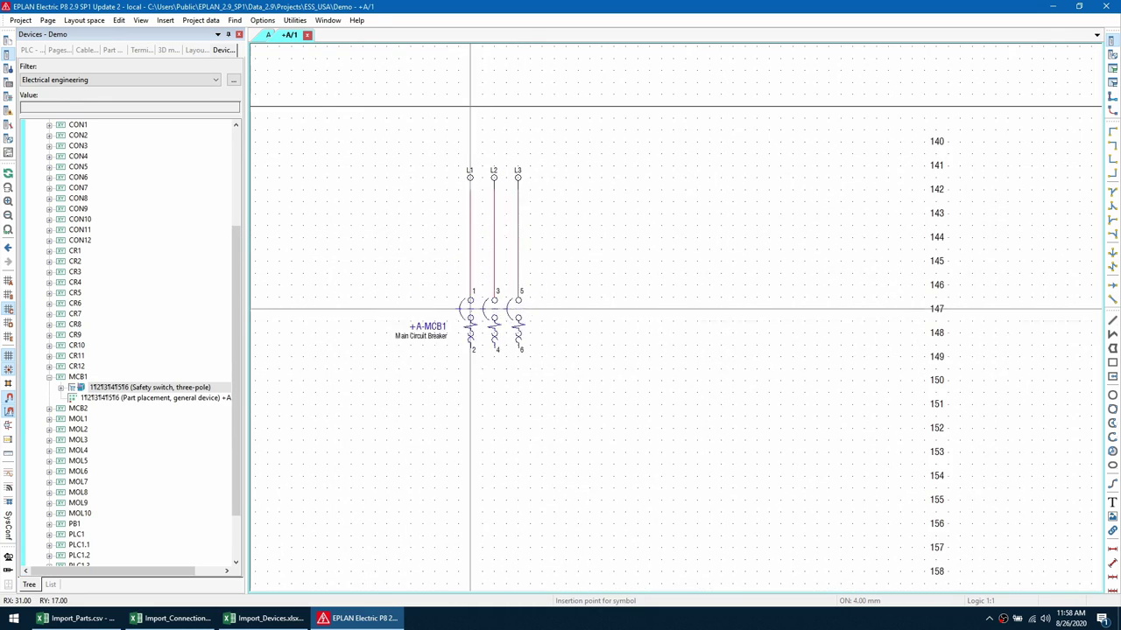
scroll(458, 333, "down", 1)
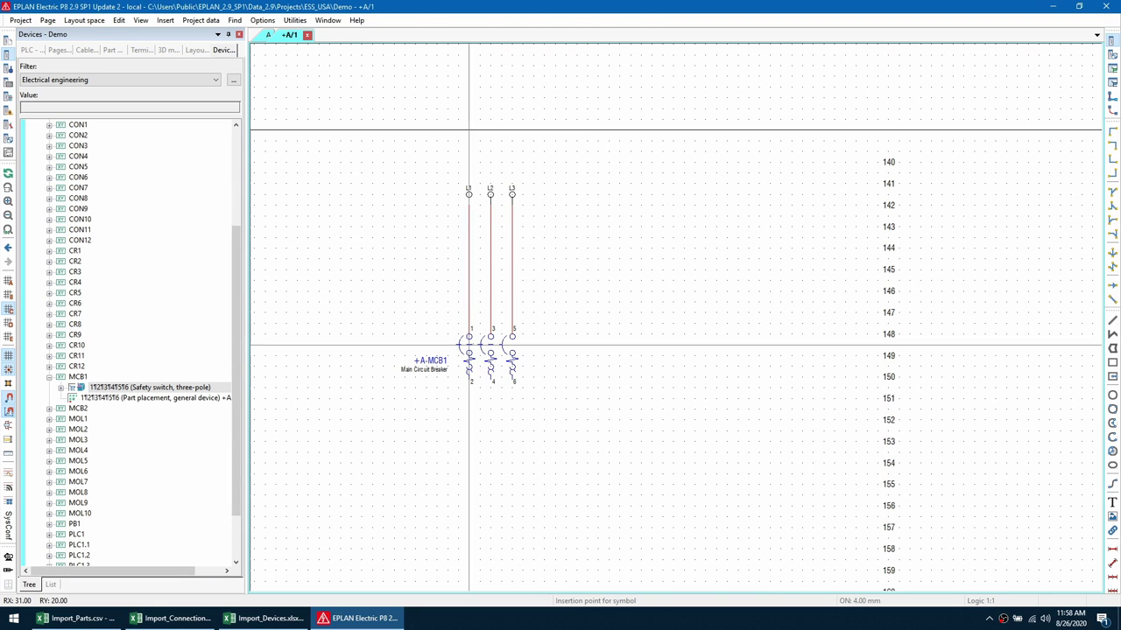
left_click(469, 348)
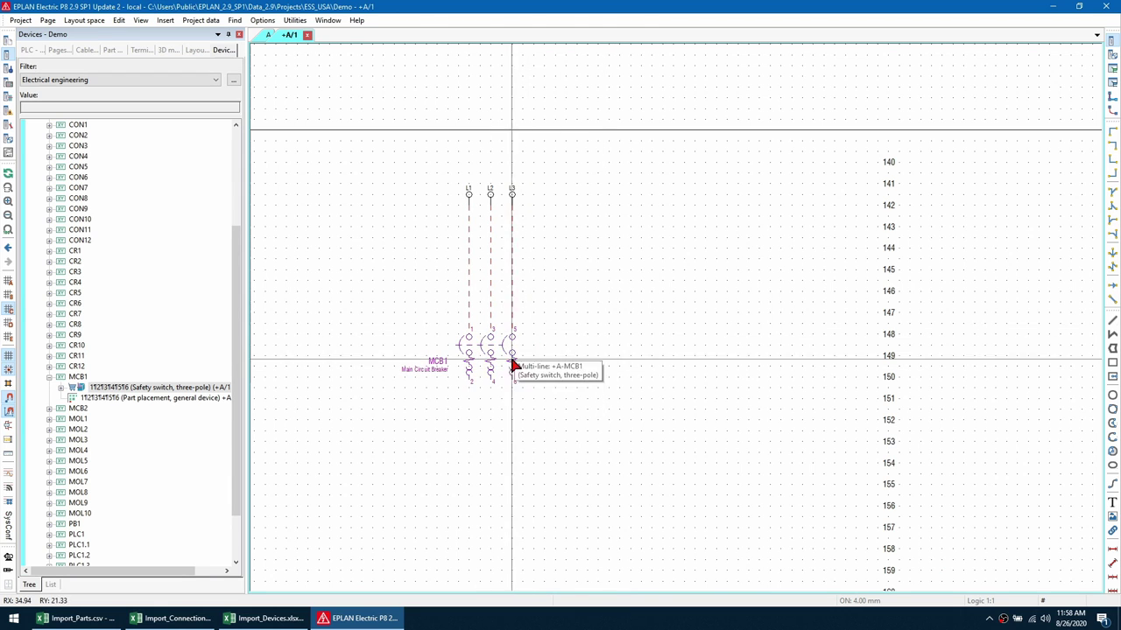
Step: Place three TB1 terminals below MCB1, one under terminal 4, at rows 115–117
scroll(140, 458, "down", 2)
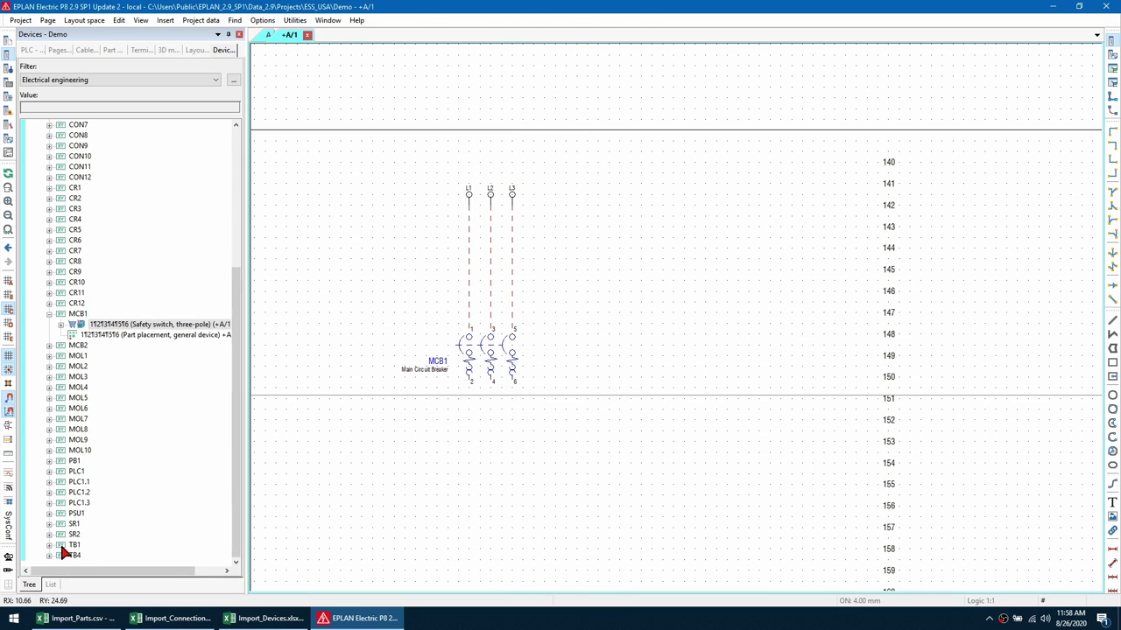
left_click_drag(74, 550, 394, 518)
middle_click_drag(393, 518, 500, 426)
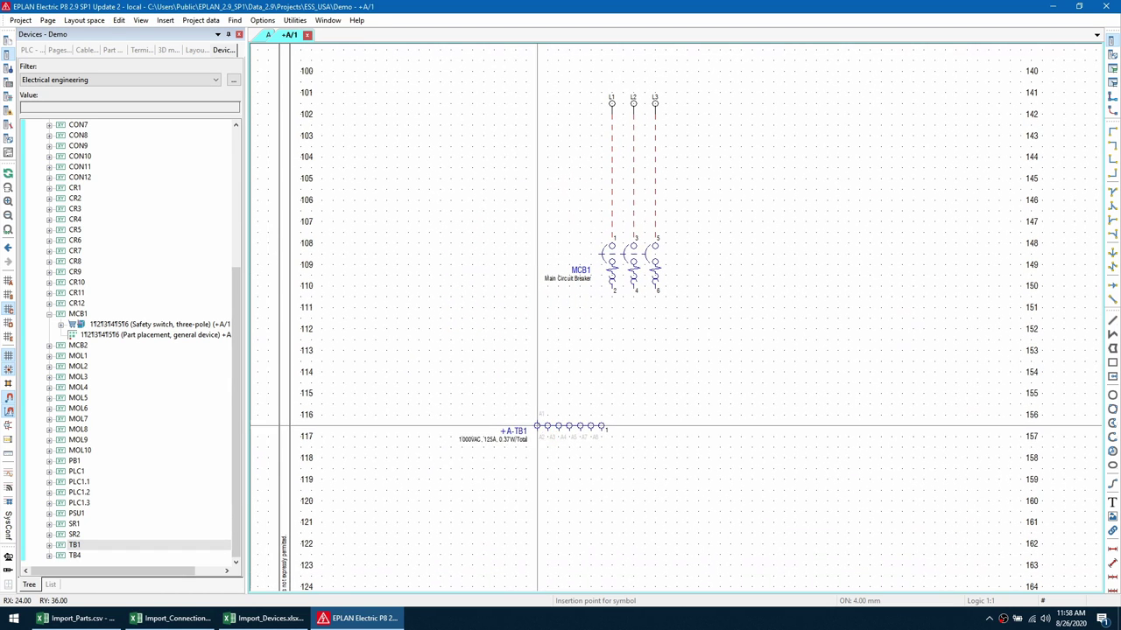
left_click(451, 394)
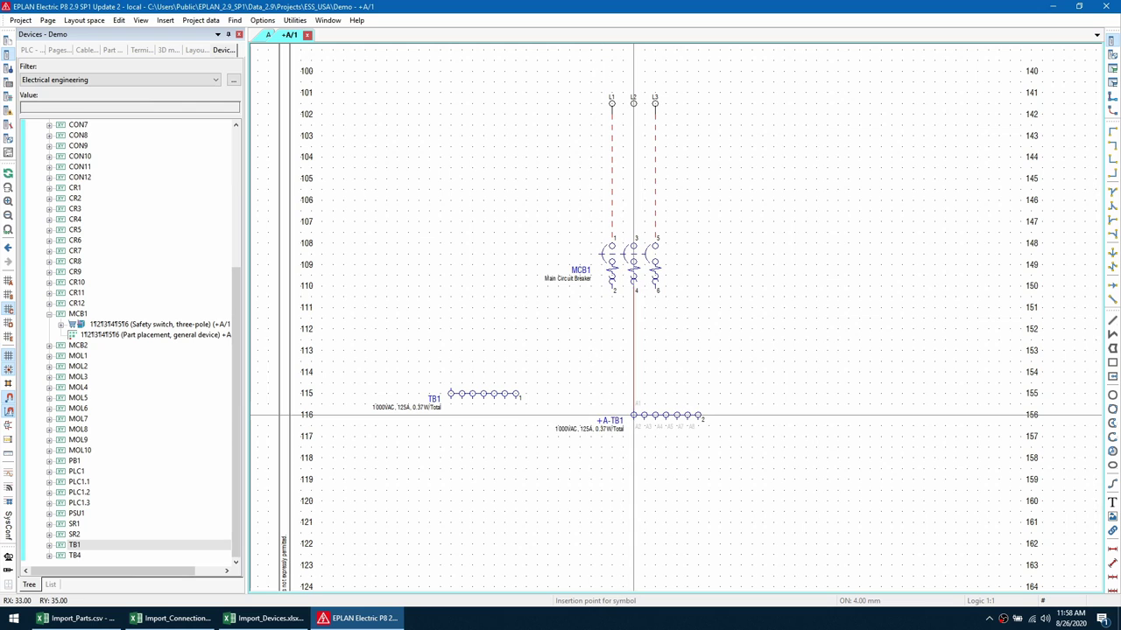
left_click(633, 415)
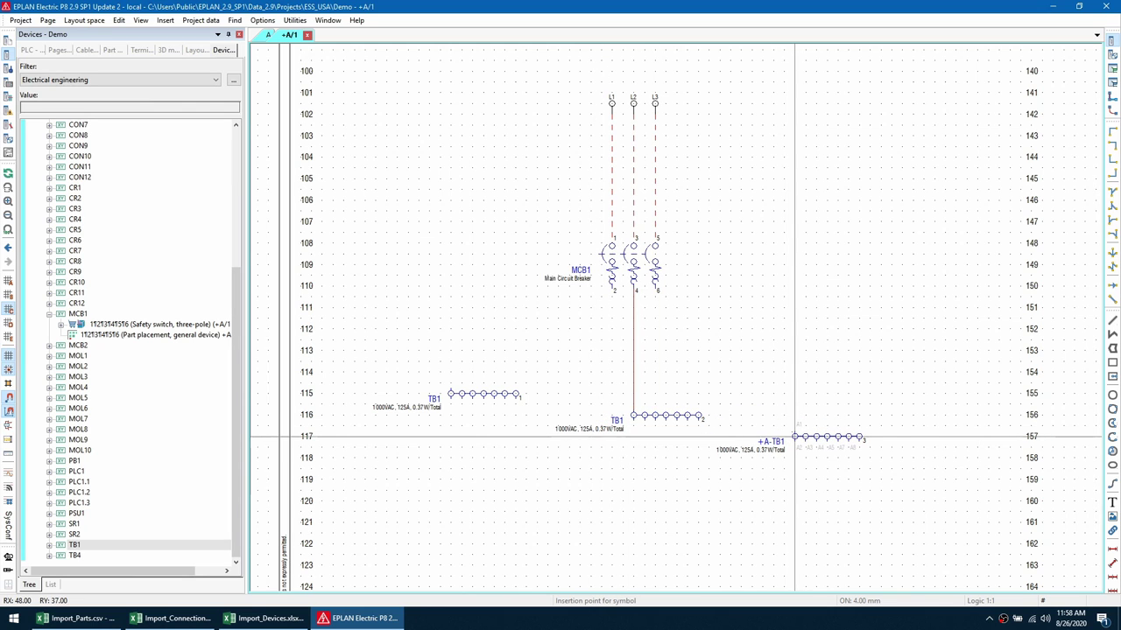
left_click(794, 436)
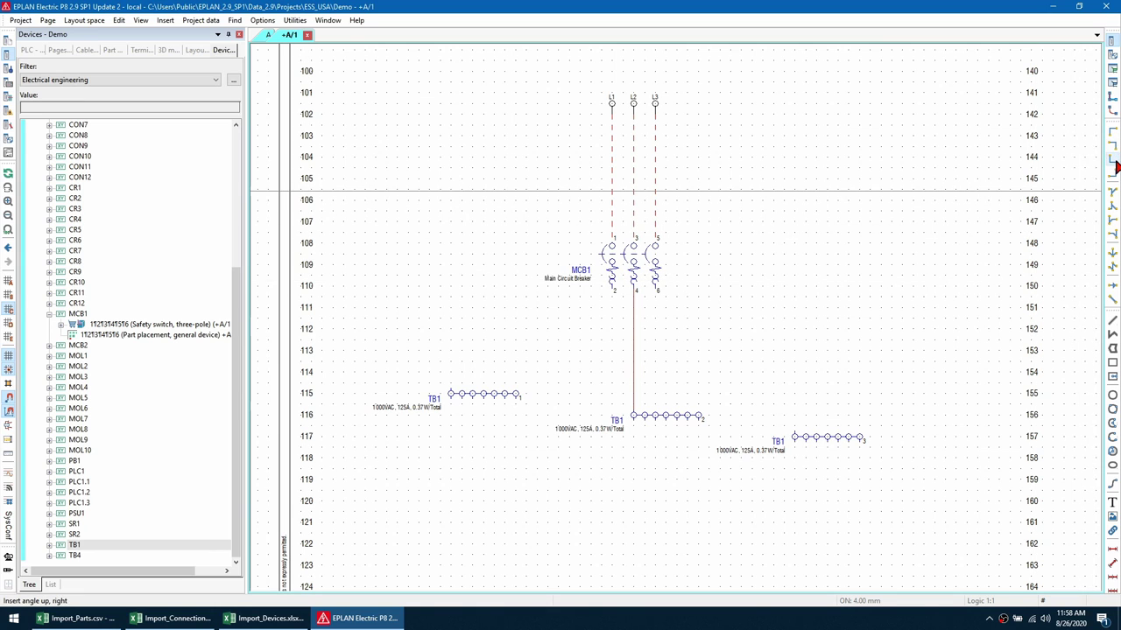
Step: Connect MCB1 terminals 2 and 6 to their TB1 terminals with angle up-right connections
left_click(1113, 172)
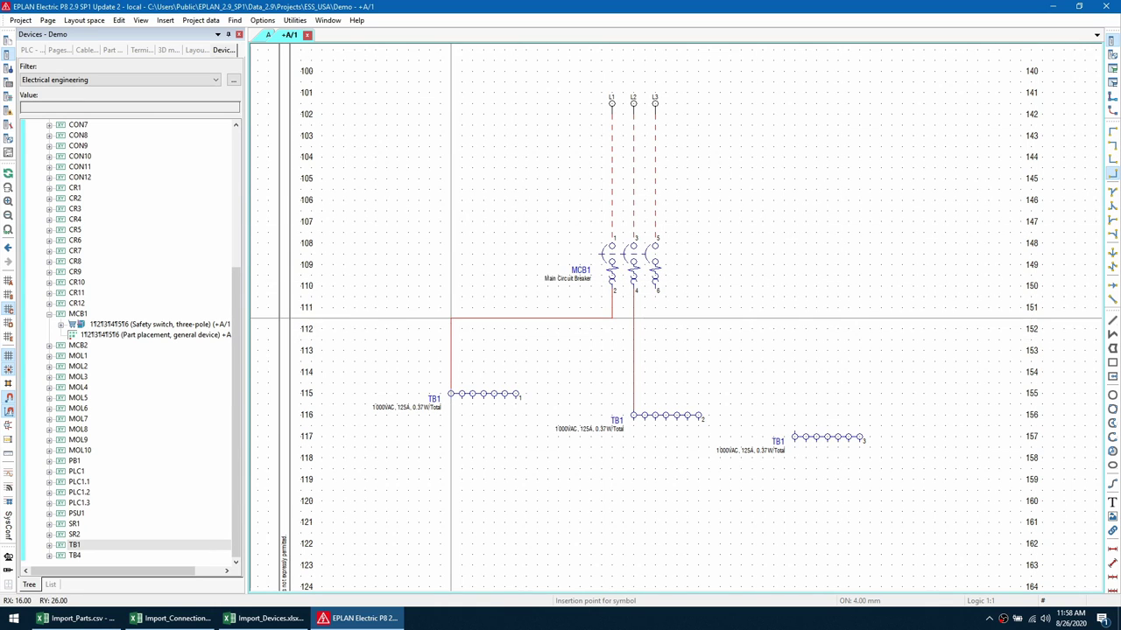
left_click(462, 317)
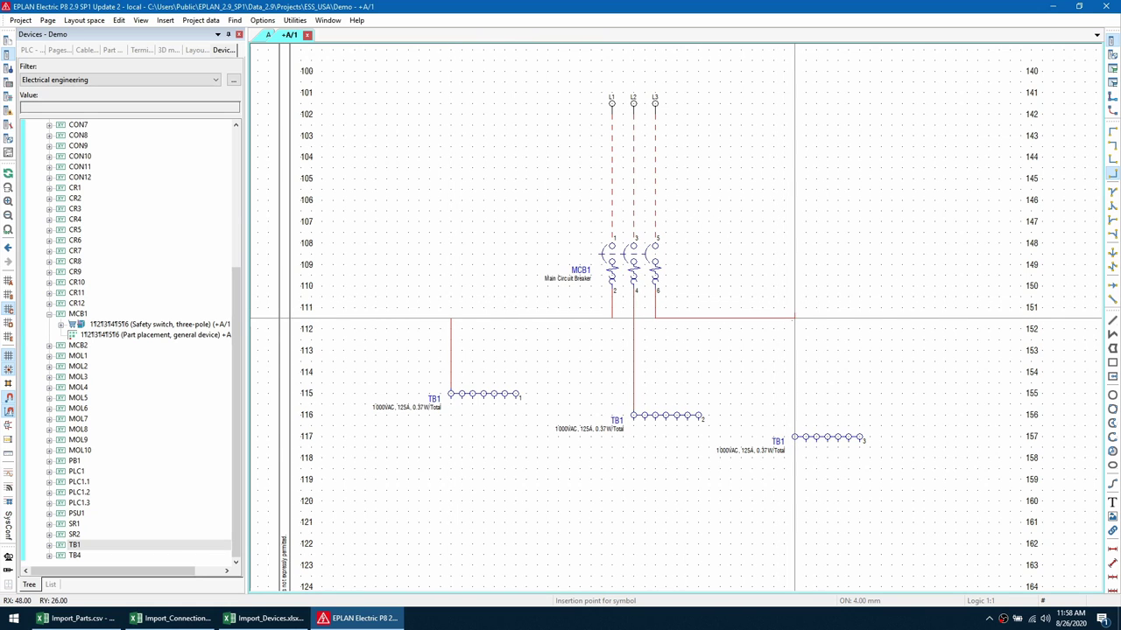
left_click(794, 317)
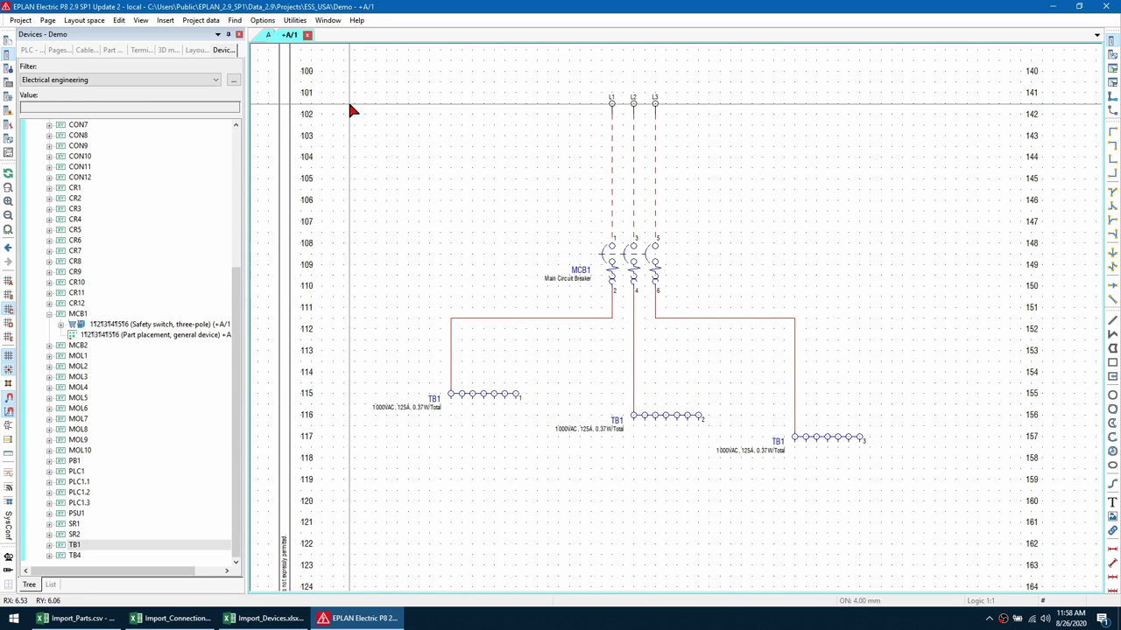
Step: Add connection definition points to all wires between the breaker and terminals
left_click_drag(340, 84, 970, 498)
left_click(970, 497)
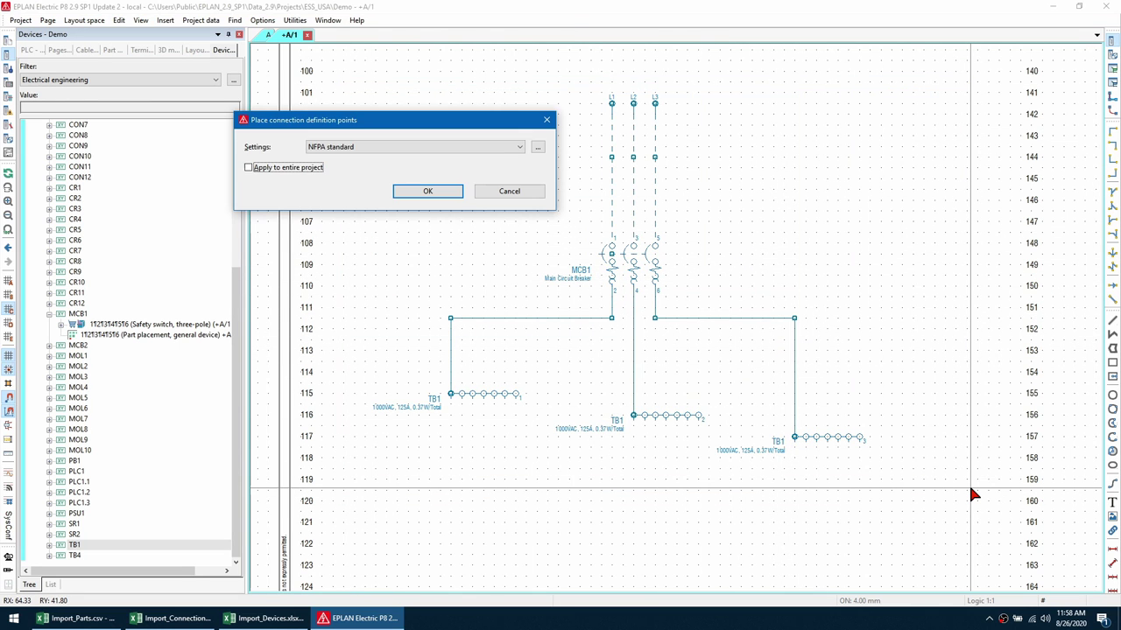
key("Return")
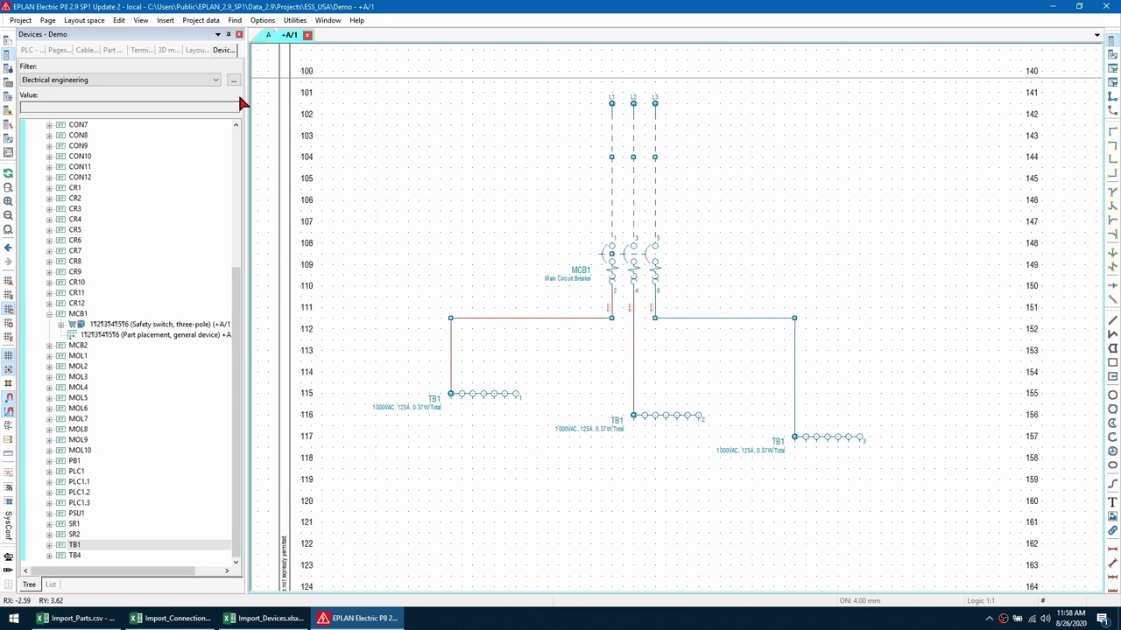
Step: List all project connections and select the three 3D mounting layout MCB1-to-TB1 rows
left_click(201, 23)
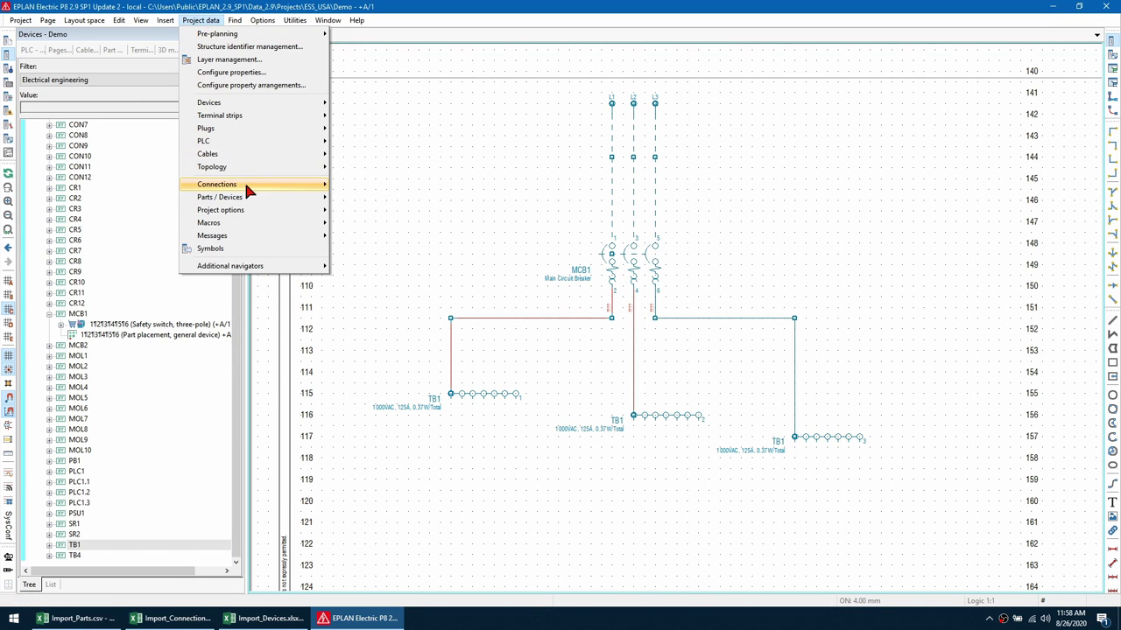
mouse_move(244, 182)
left_click(354, 186)
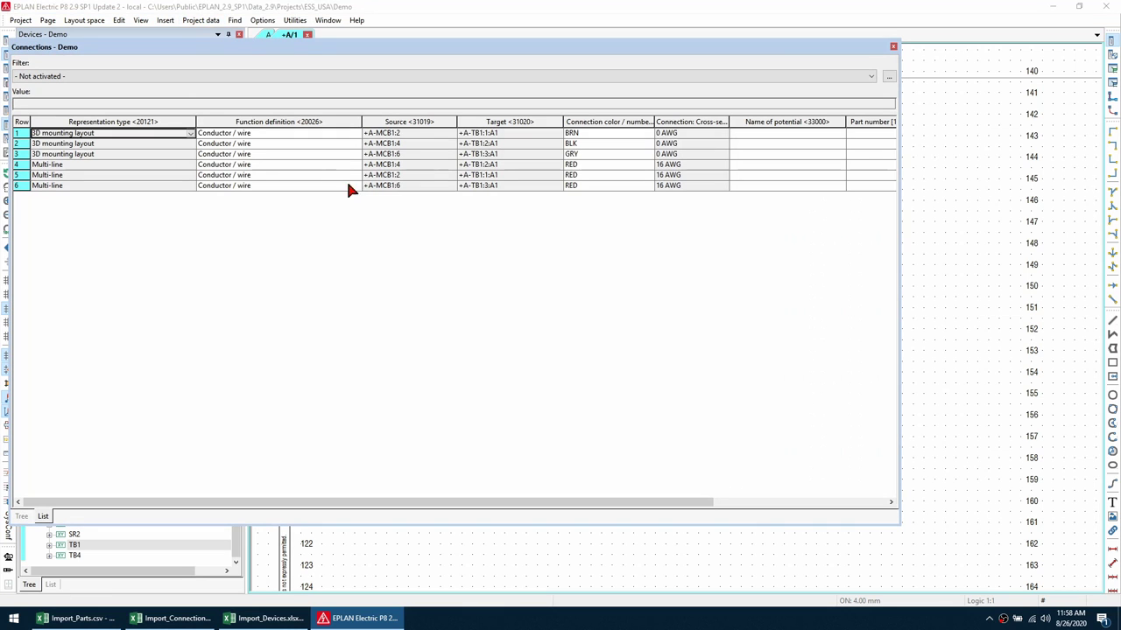
left_click(93, 154)
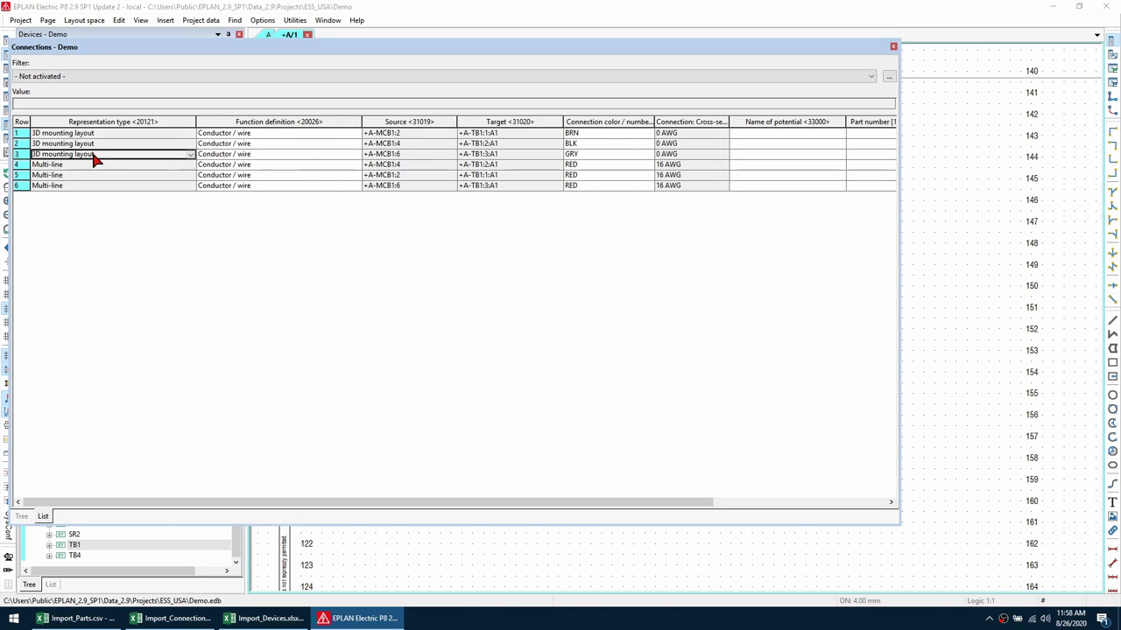
left_click(99, 136, "shift")
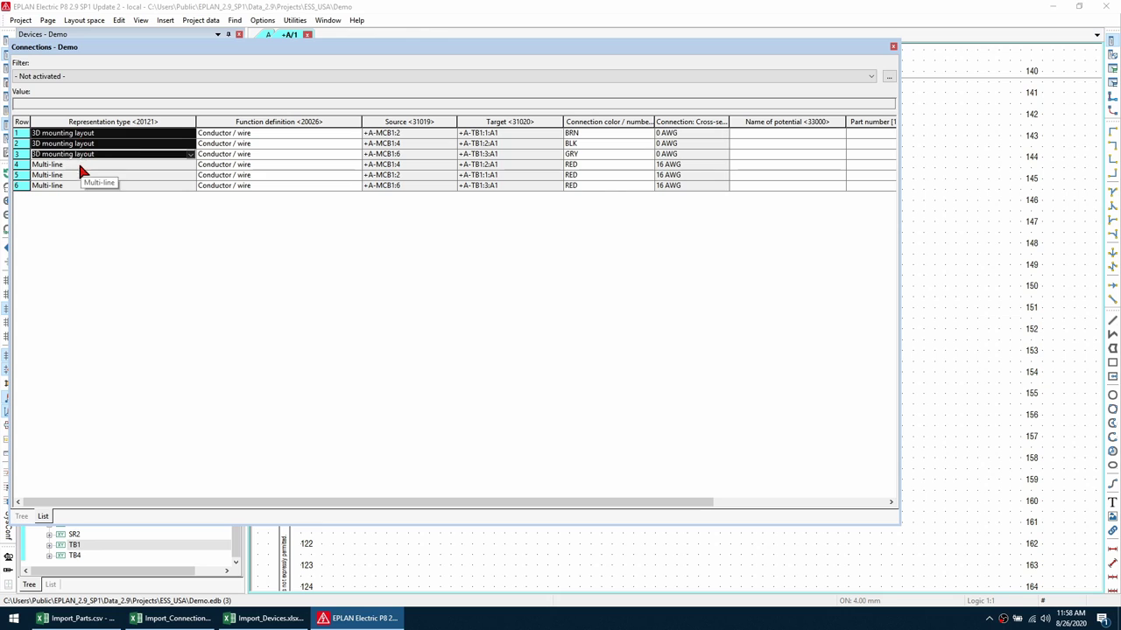
left_click_drag(77, 168, 86, 193)
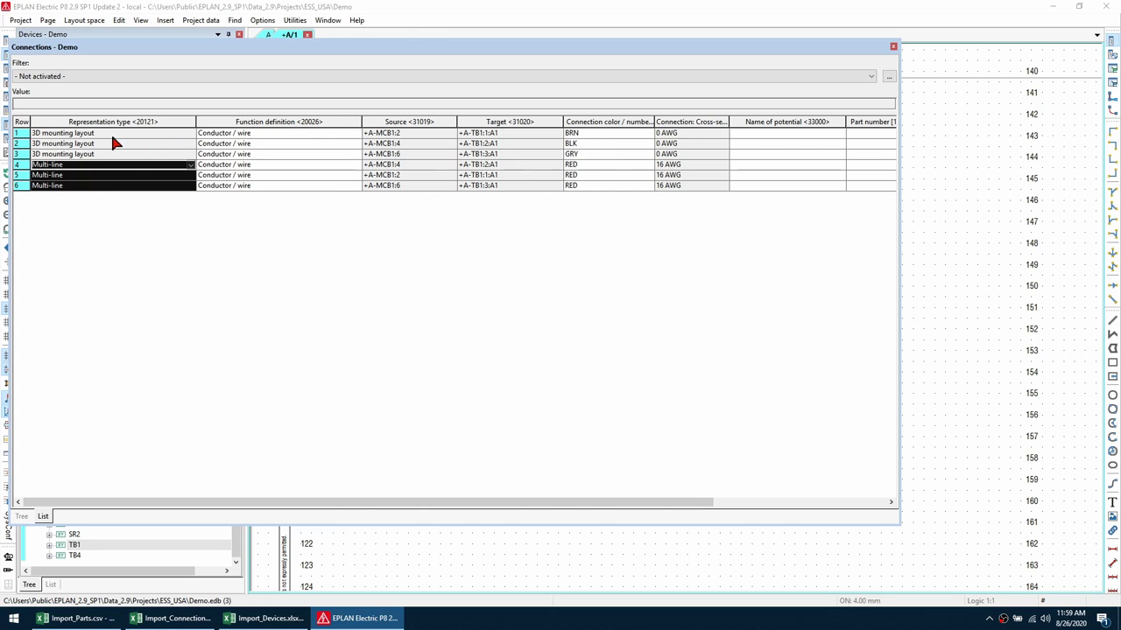
left_click_drag(97, 154, 93, 136)
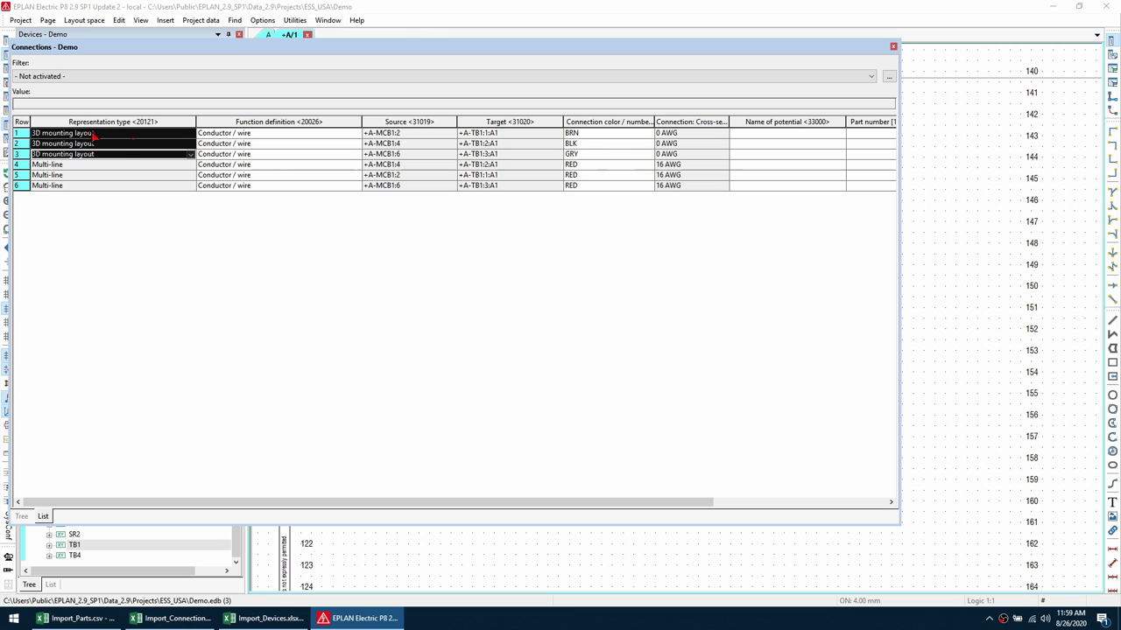
Step: Synchronize 3D layout connection data to all representation types, giving multi-line wires BLK, BRN, GRY 0 AWG
left_click(295, 20)
mouse_move(359, 113)
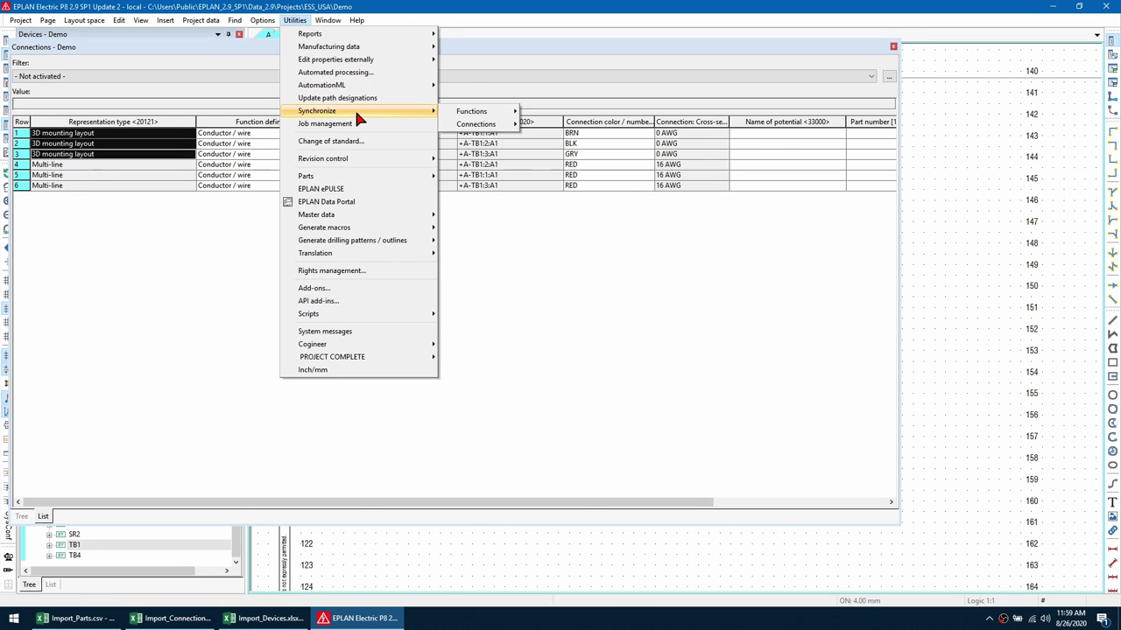
mouse_move(480, 130)
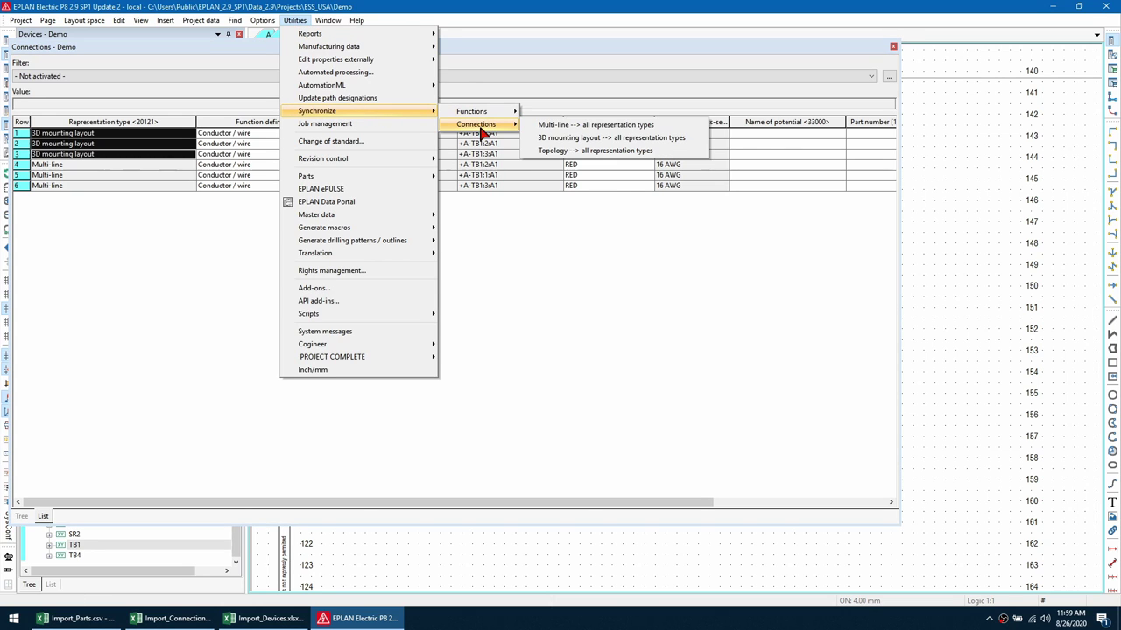
left_click(635, 140)
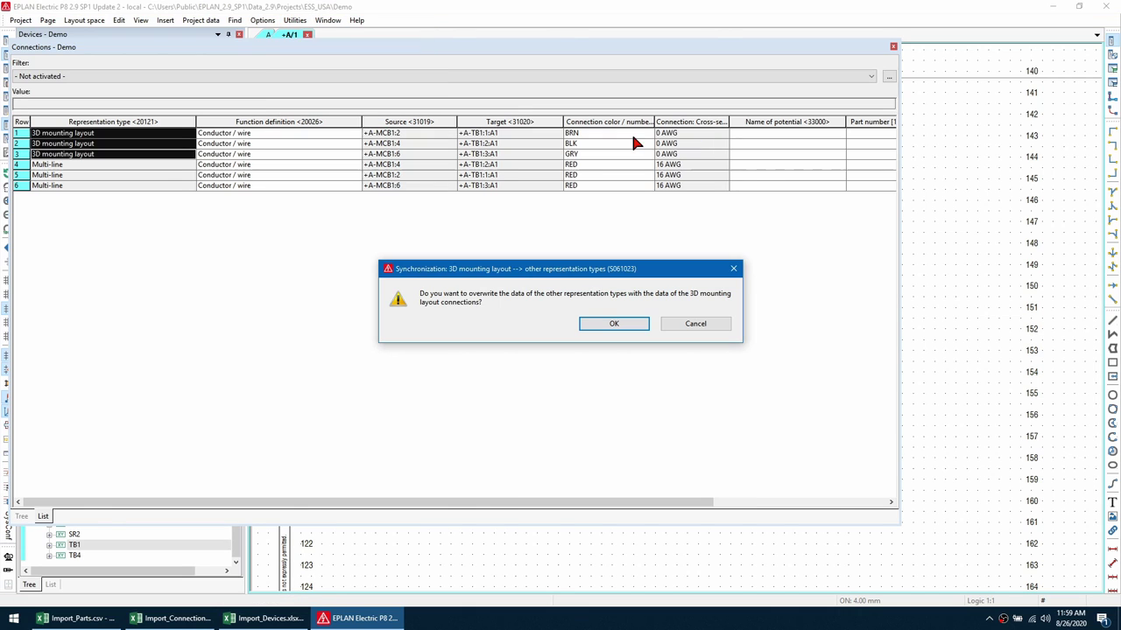
left_click(614, 323)
left_click_drag(588, 165, 593, 197)
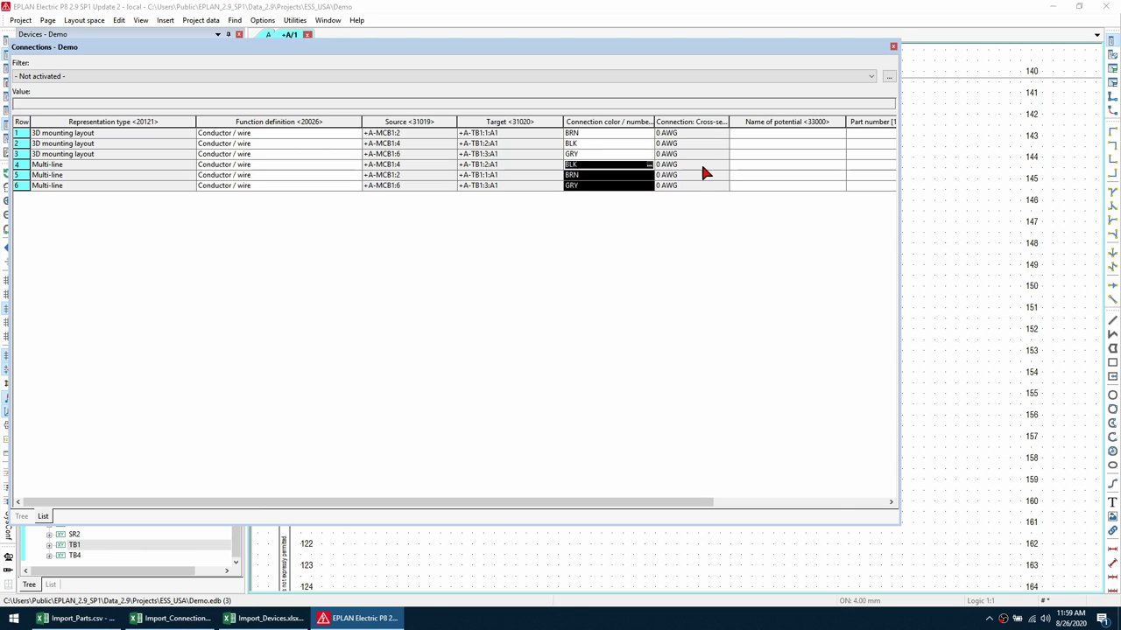
Step: Designate the three MCB1-to-TB1 connections 1101L1–1101L3, then close the connections list
key("ctrl+shift+d")
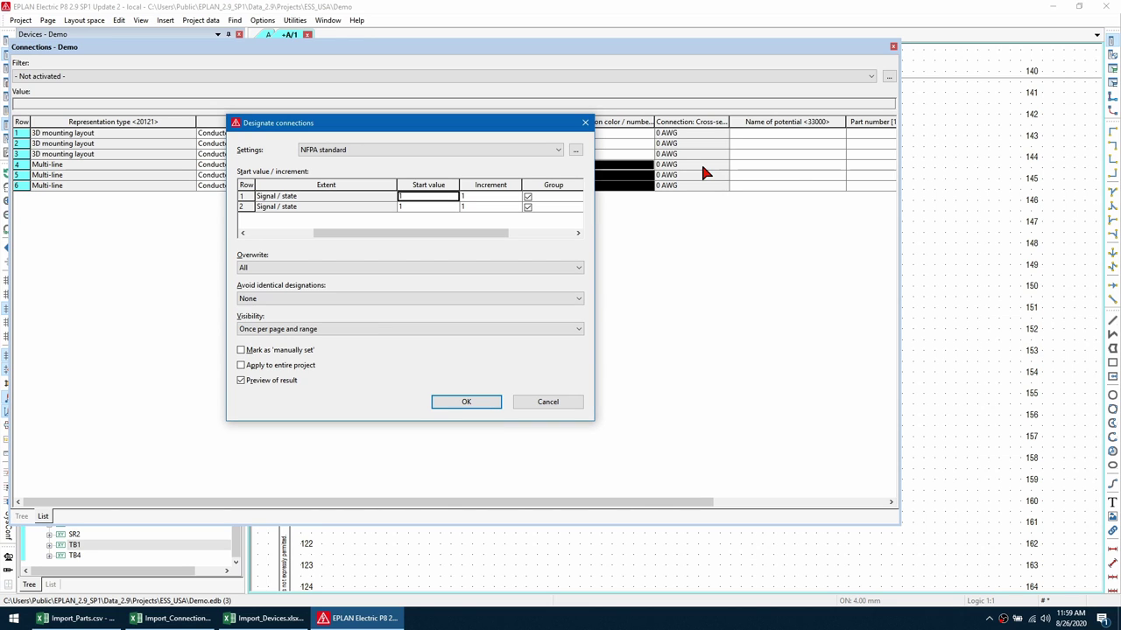
key("Return")
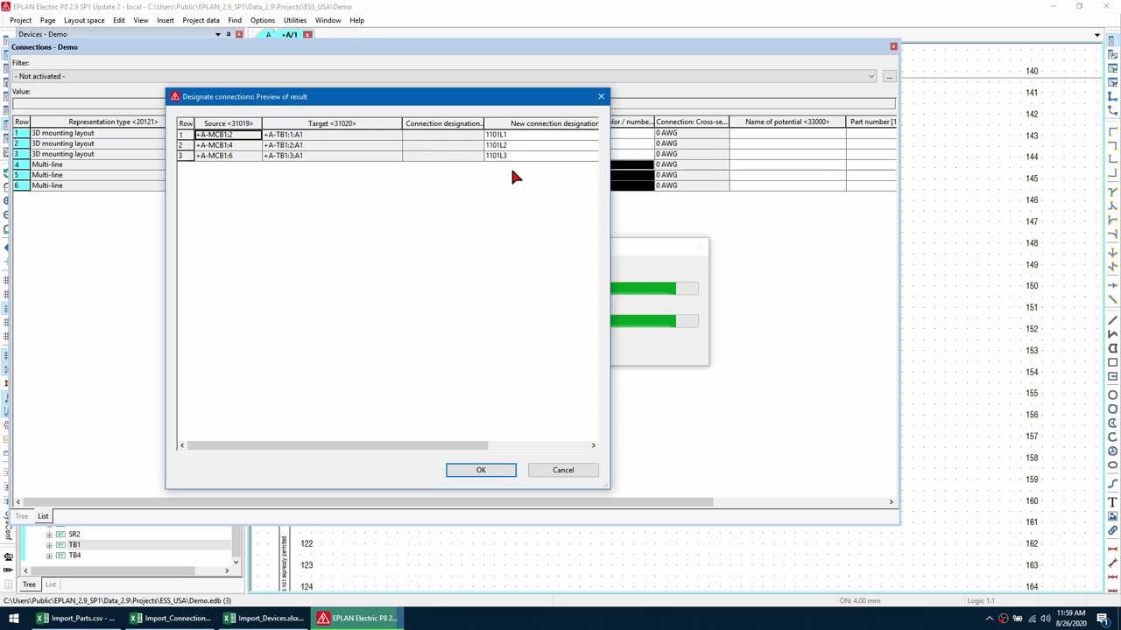
left_click(482, 470)
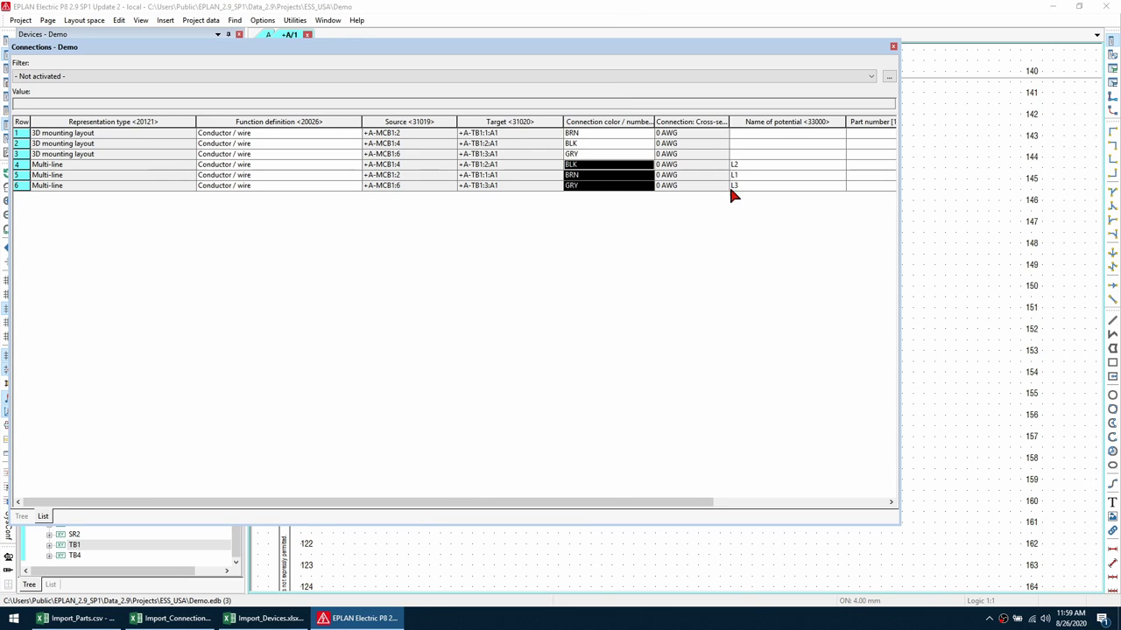
left_click(893, 46)
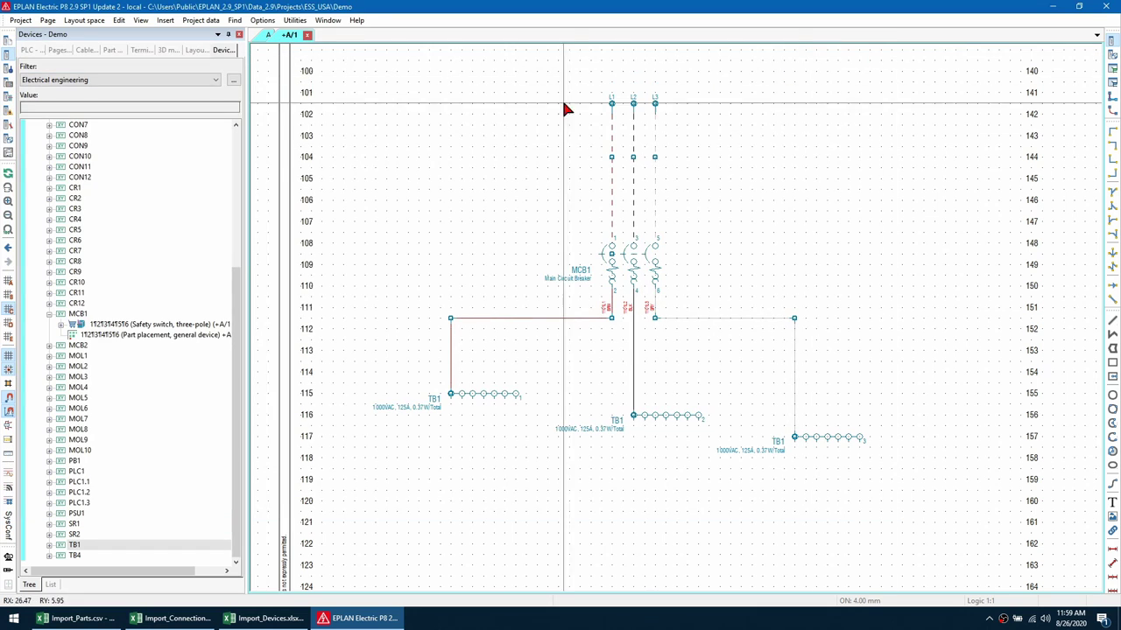
Step: Check the Connection list page for connections 1101L1–1101L3 from MCB1 to TB1
left_click(58, 50)
left_click(89, 146)
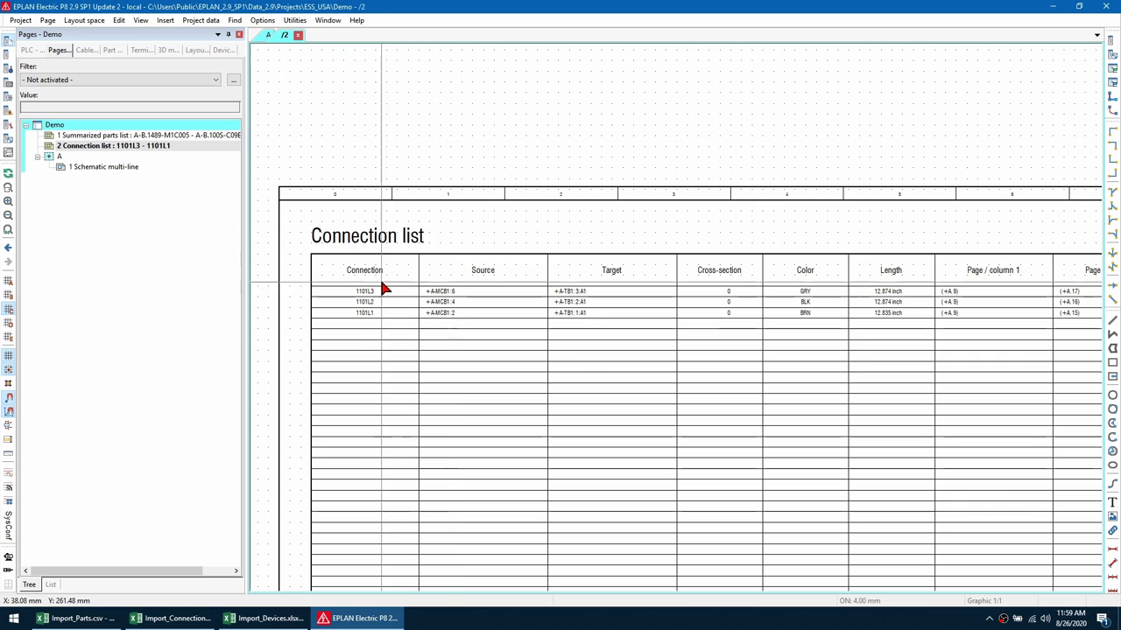
scroll(388, 293, "up", 3)
left_click_drag(323, 264, 387, 338)
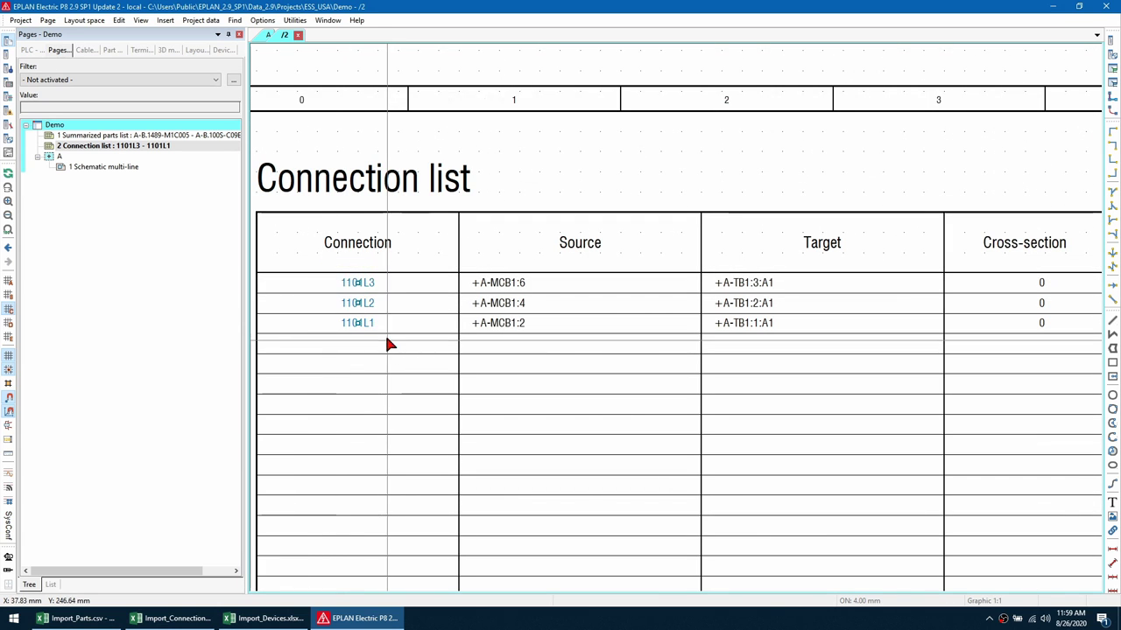
Step: Return to the 1 Schematic multi-line page
left_click(268, 35)
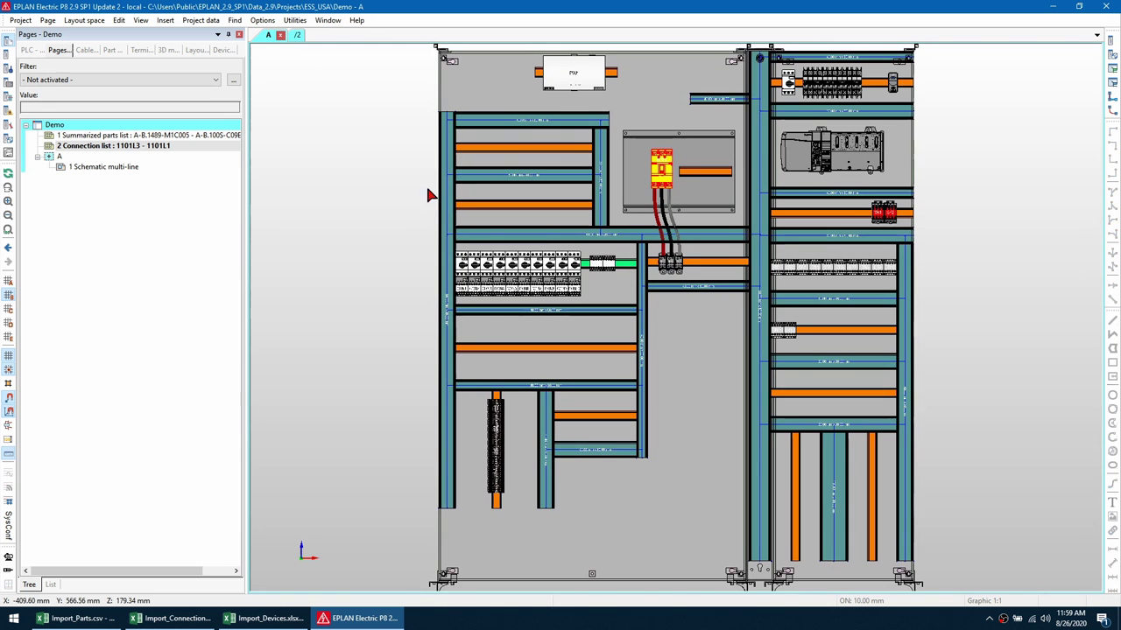
left_click(94, 166)
scroll(635, 240, "down", 4)
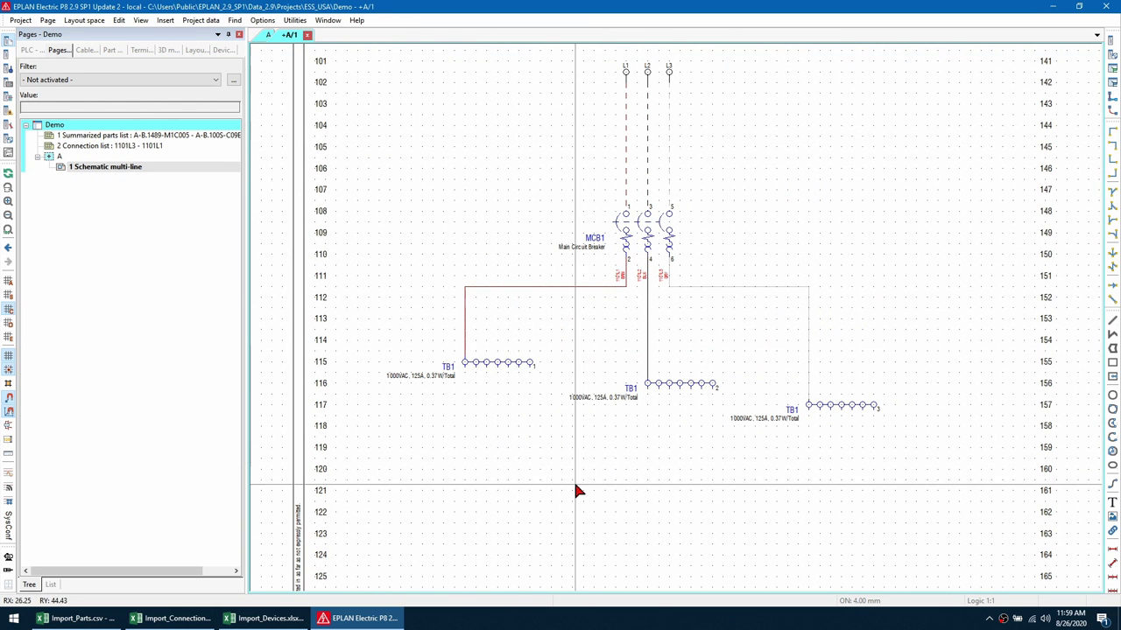
Step: Place breakers CB1, CB2 and CB3 below the three TB1 terminals
middle_click_drag(578, 492, 513, 387)
scroll(545, 413, "down", 1)
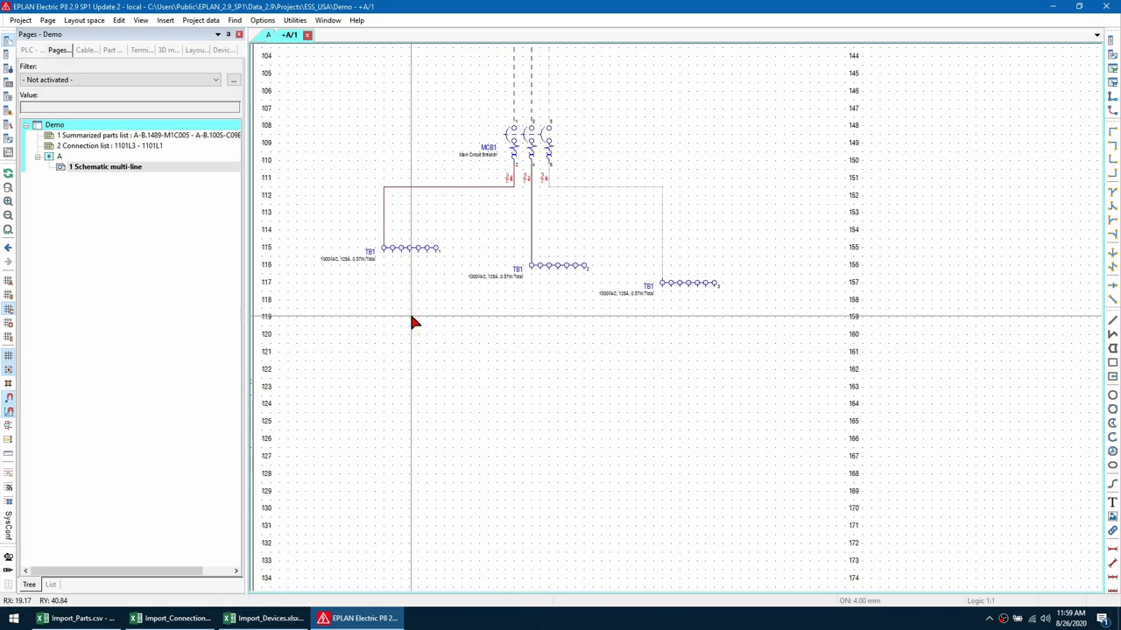
scroll(699, 390, "down", 1)
scroll(698, 395, "up", 1)
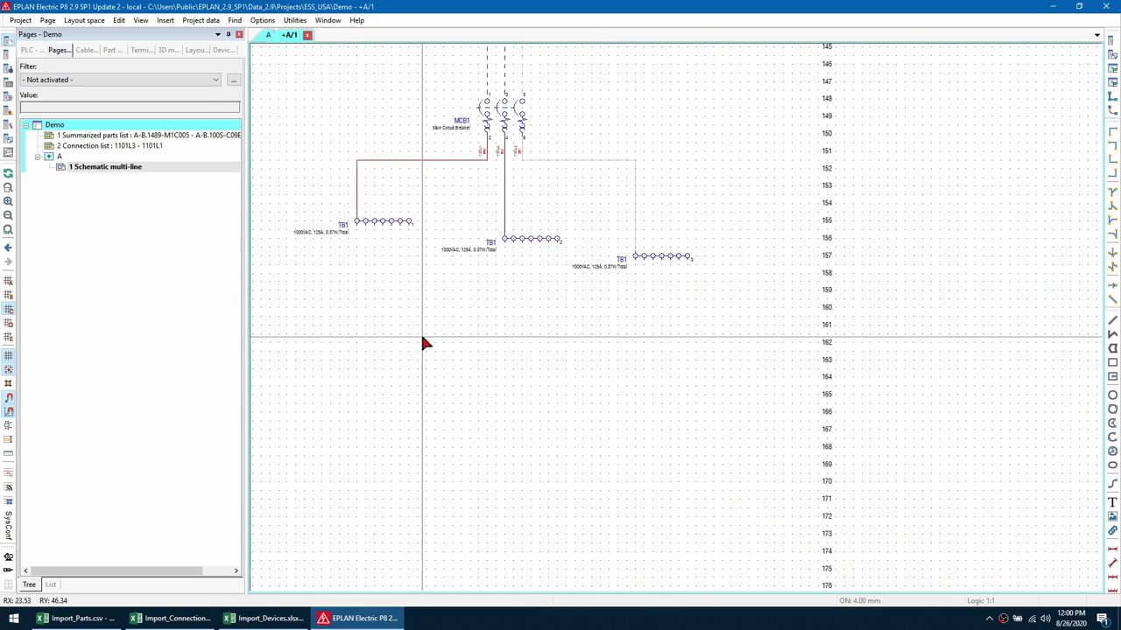
left_click(223, 50)
scroll(88, 223, "up", 7)
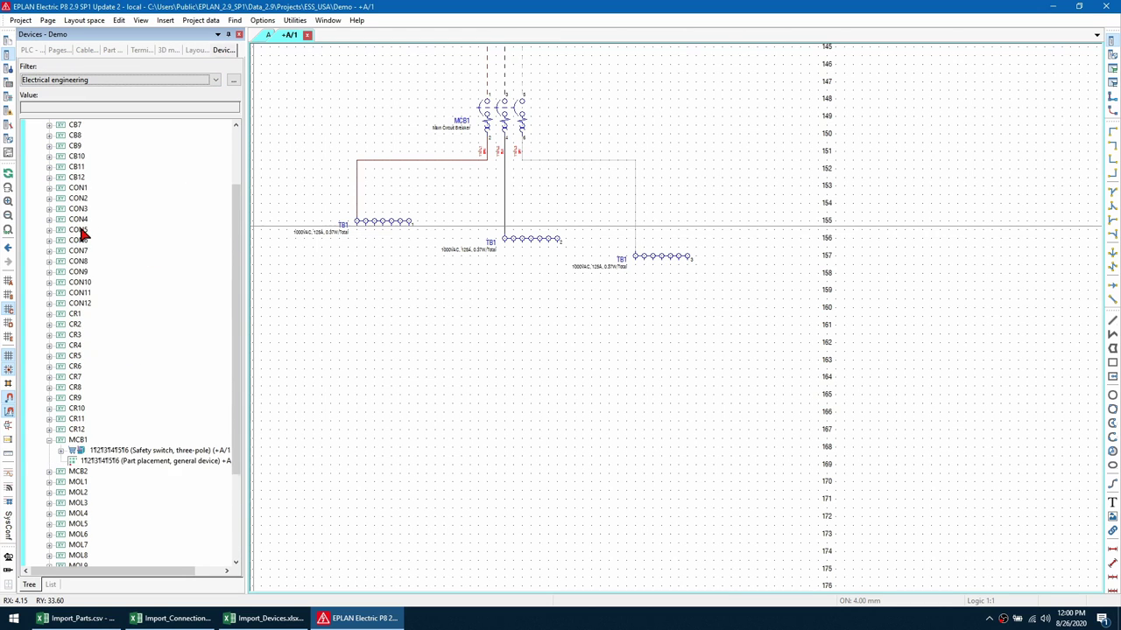
left_click(77, 155, "shift")
left_click(83, 167, "shift")
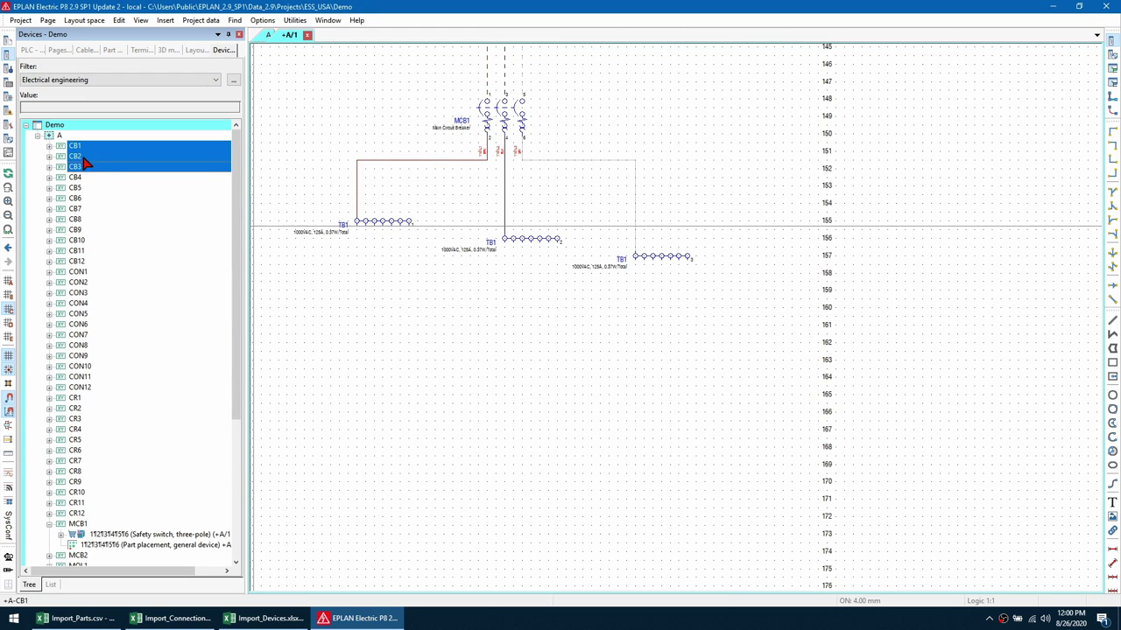
left_click_drag(85, 157, 347, 342)
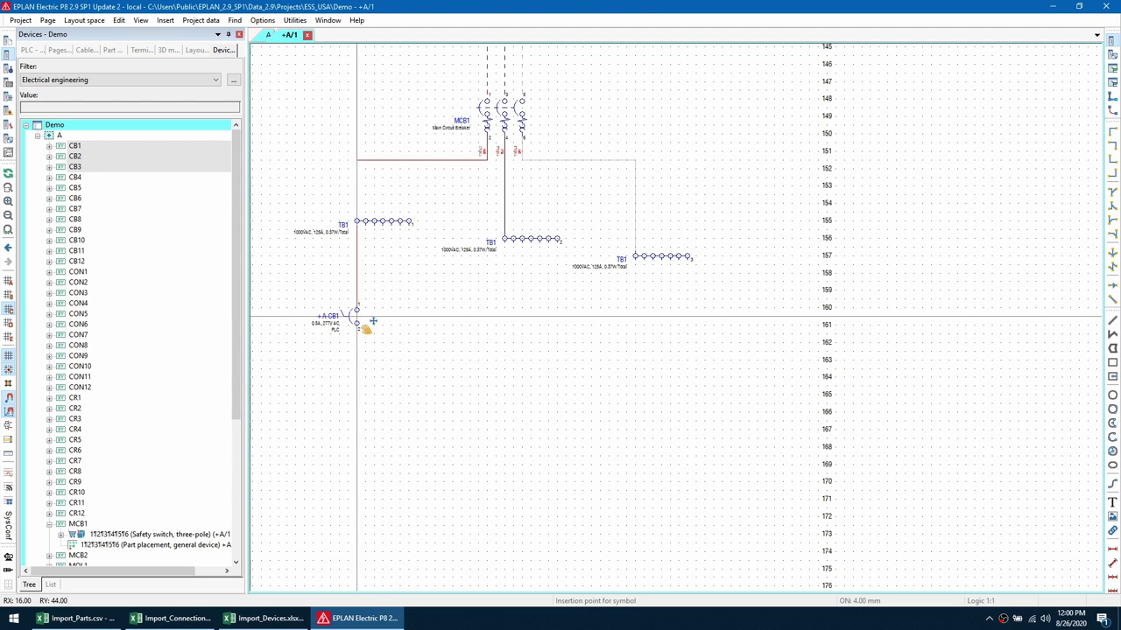
middle_click_drag(338, 318, 487, 326)
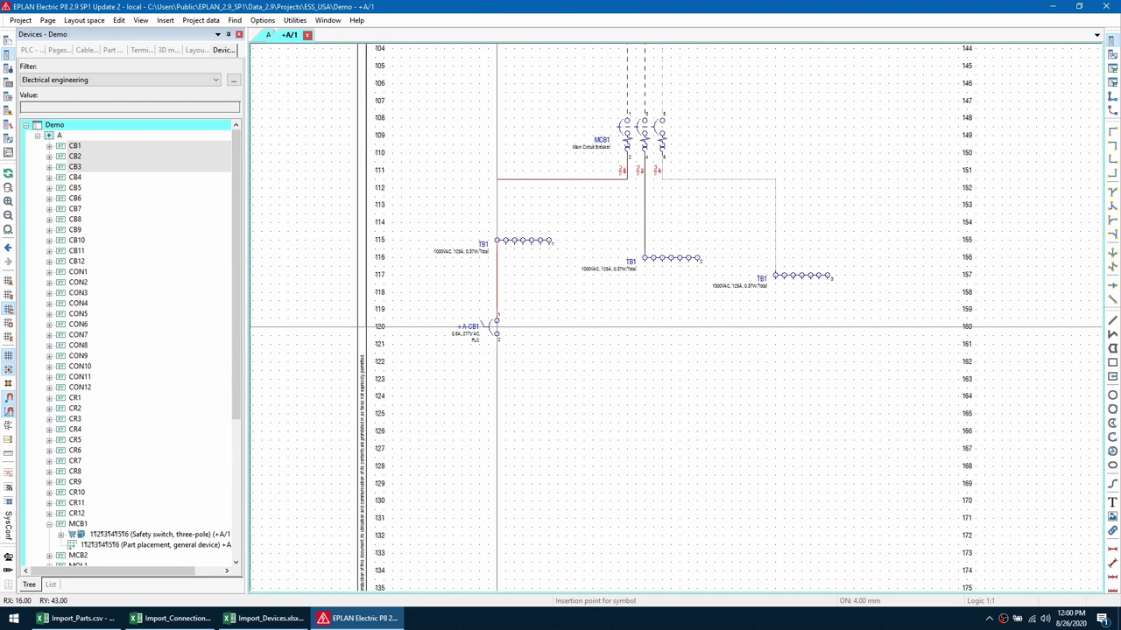
left_click(497, 326)
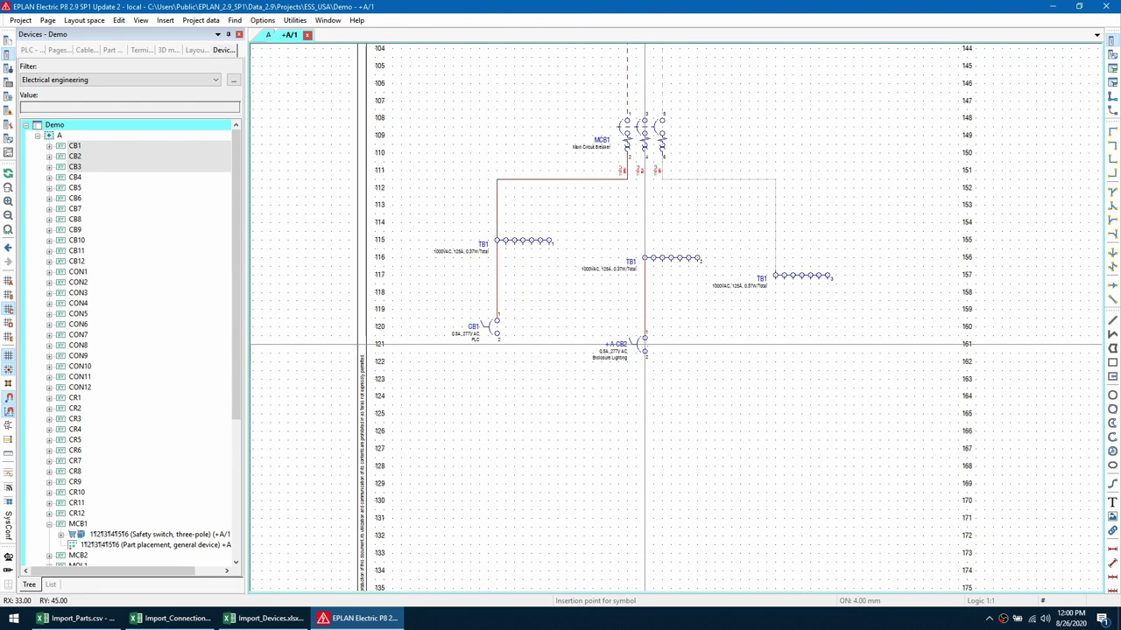
left_click(645, 345)
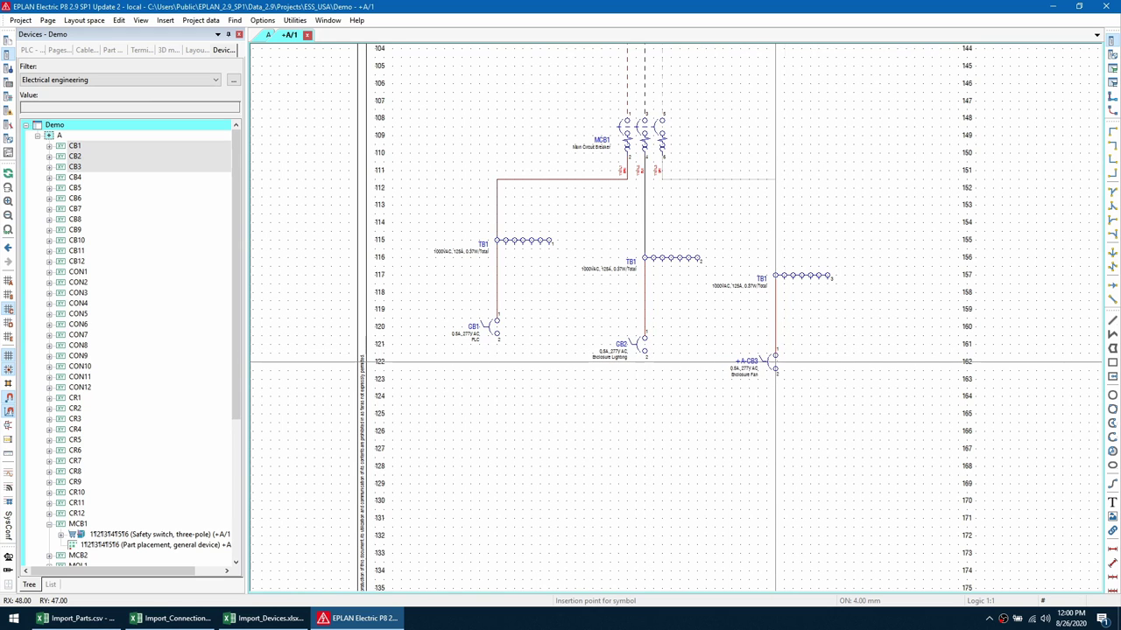
left_click(775, 360)
Step: Add connection definition points to the new breaker wires and designate them 1102L1–1102L3
left_click_drag(420, 105, 895, 424)
key("ctrl+shift+n")
key("Return")
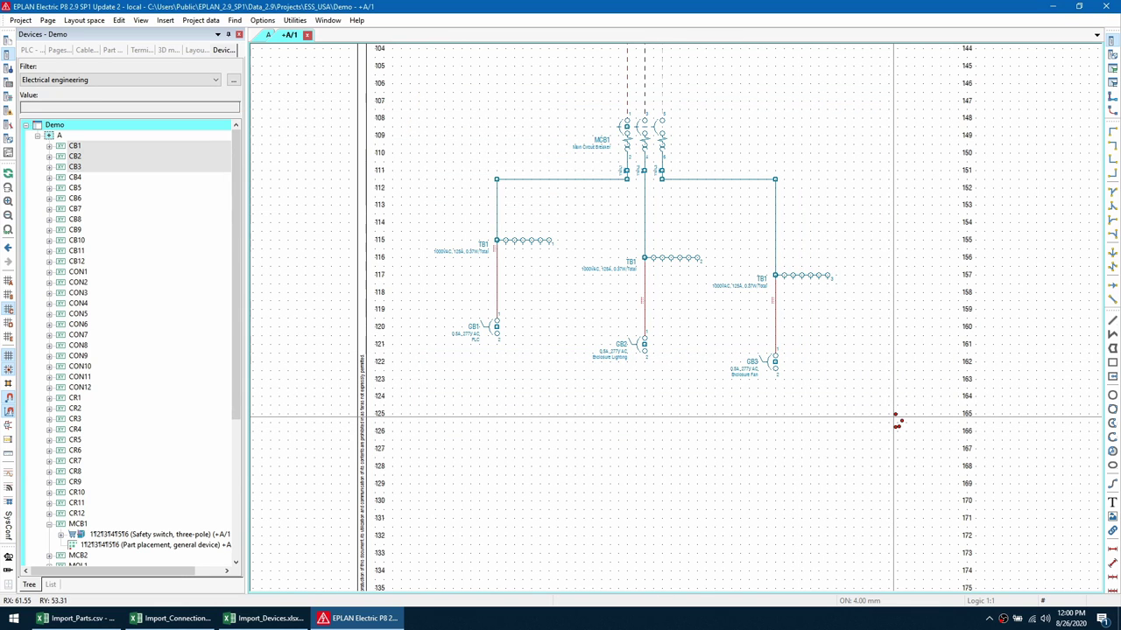
key("ctrl+shift+d")
key("Return")
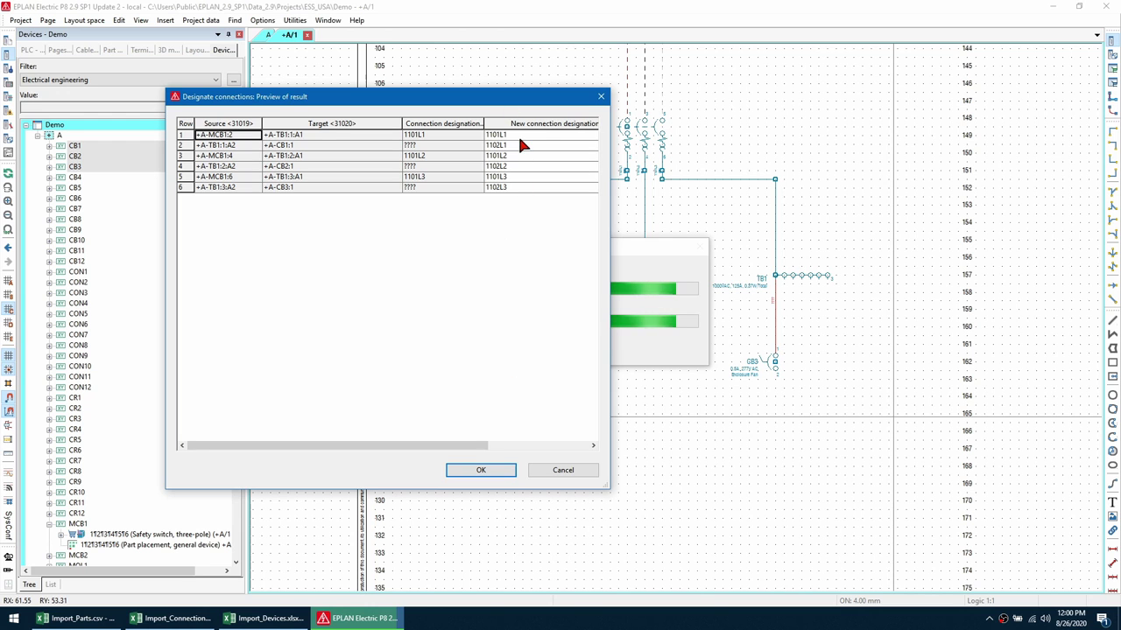
left_click(497, 474)
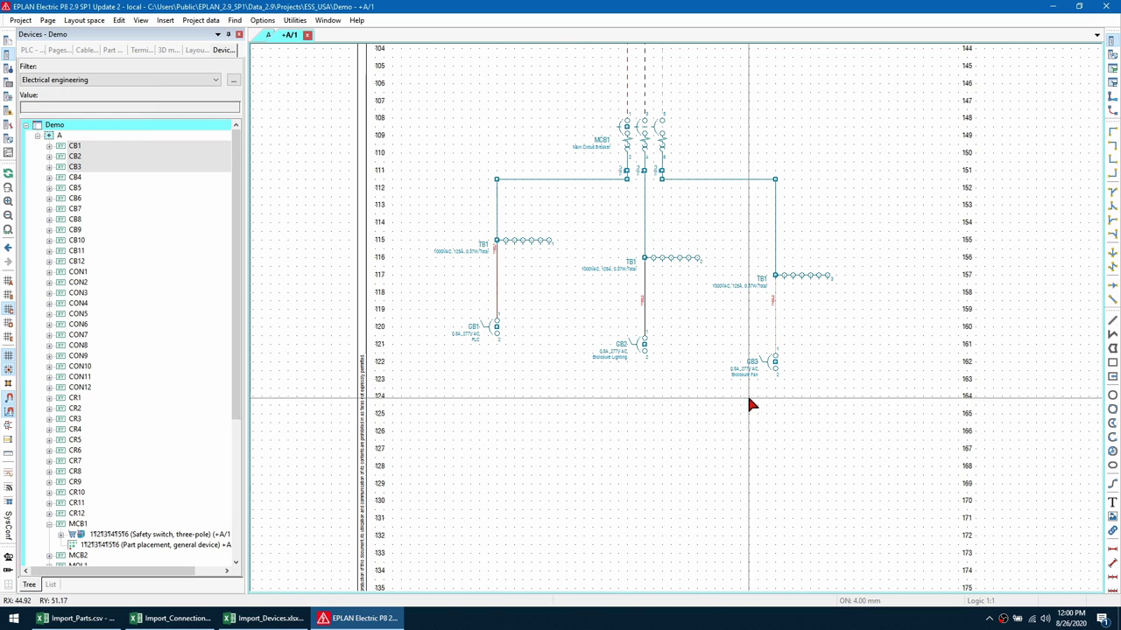
Step: In layout space A, update connections and inspect the red TB1-to-CB1–CB3 wires routed through the ducts
left_click(268, 34)
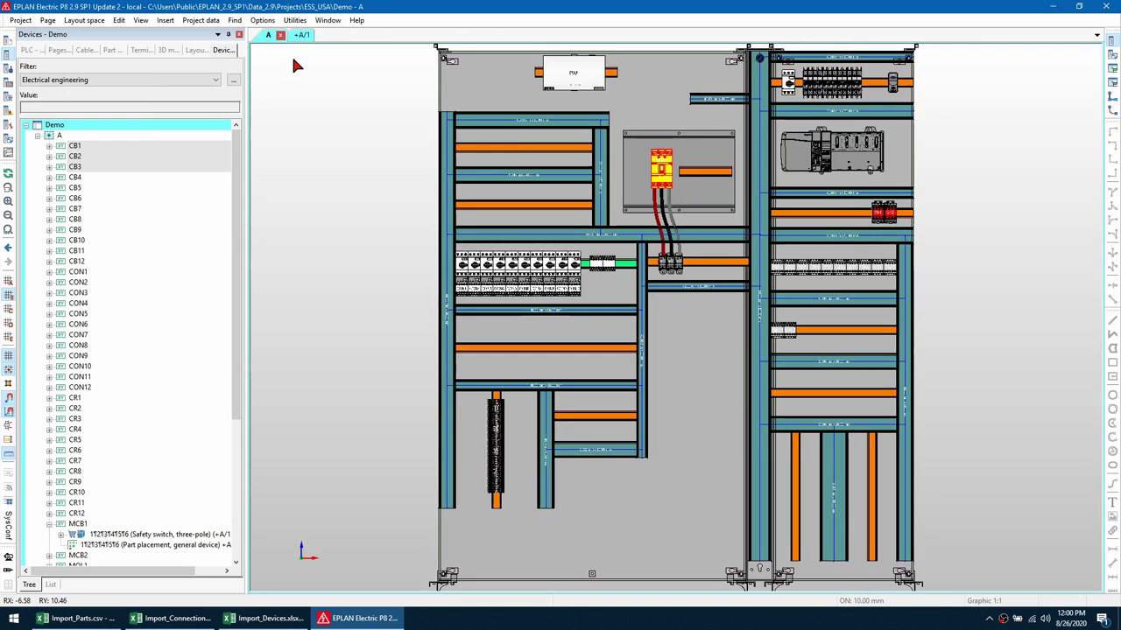
scroll(762, 275, "down", 3)
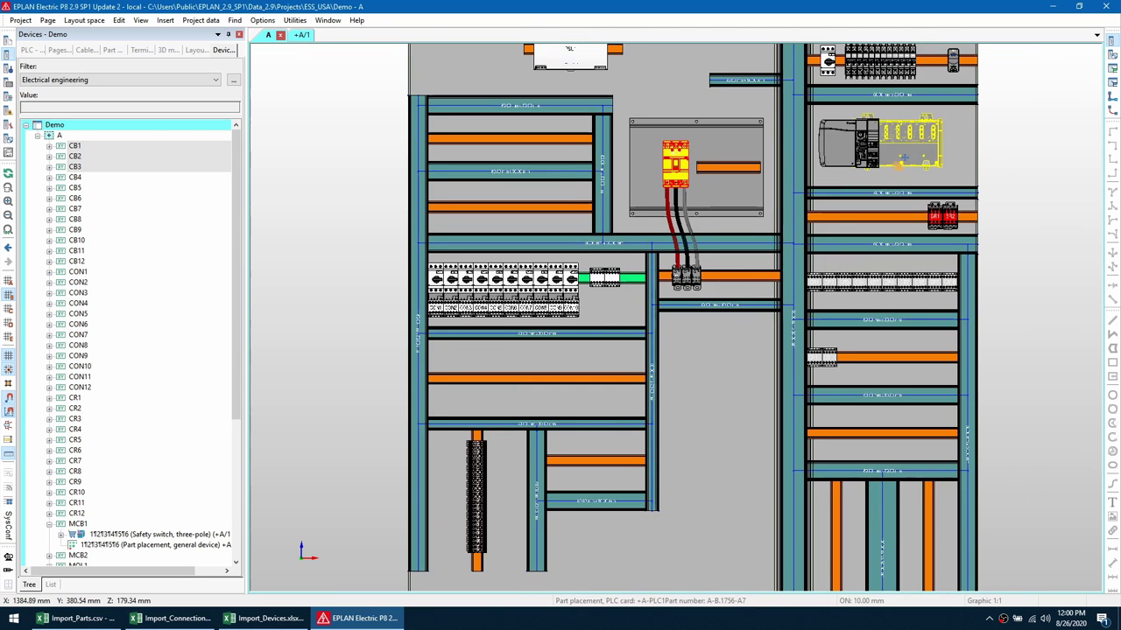
scroll(792, 188, "up", 5)
left_click(798, 191)
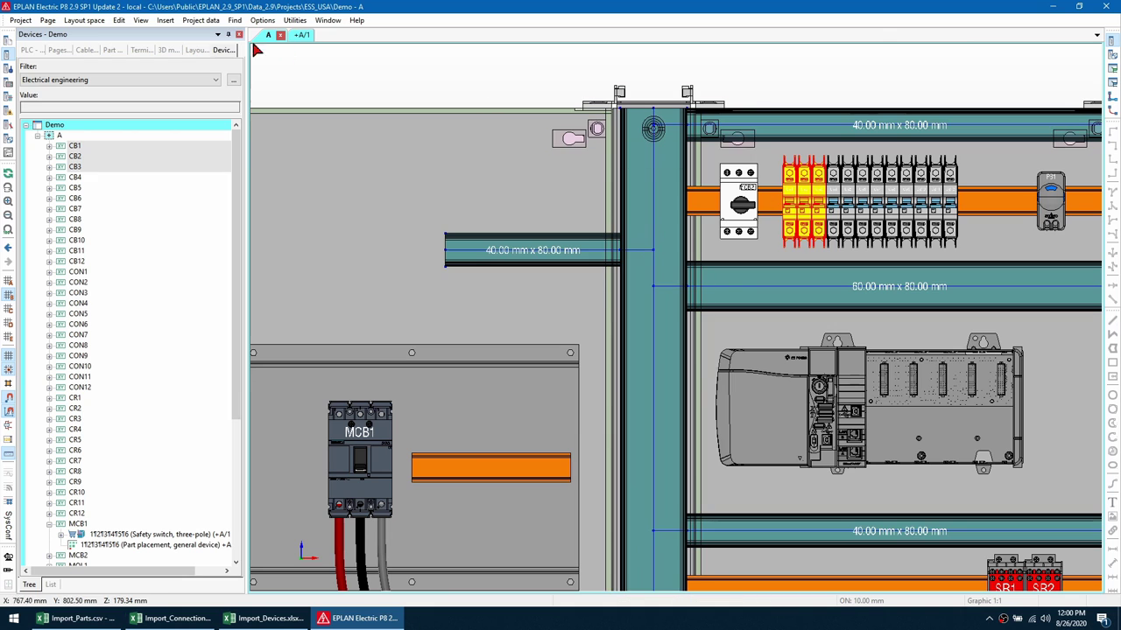
left_click(200, 20)
mouse_move(265, 182)
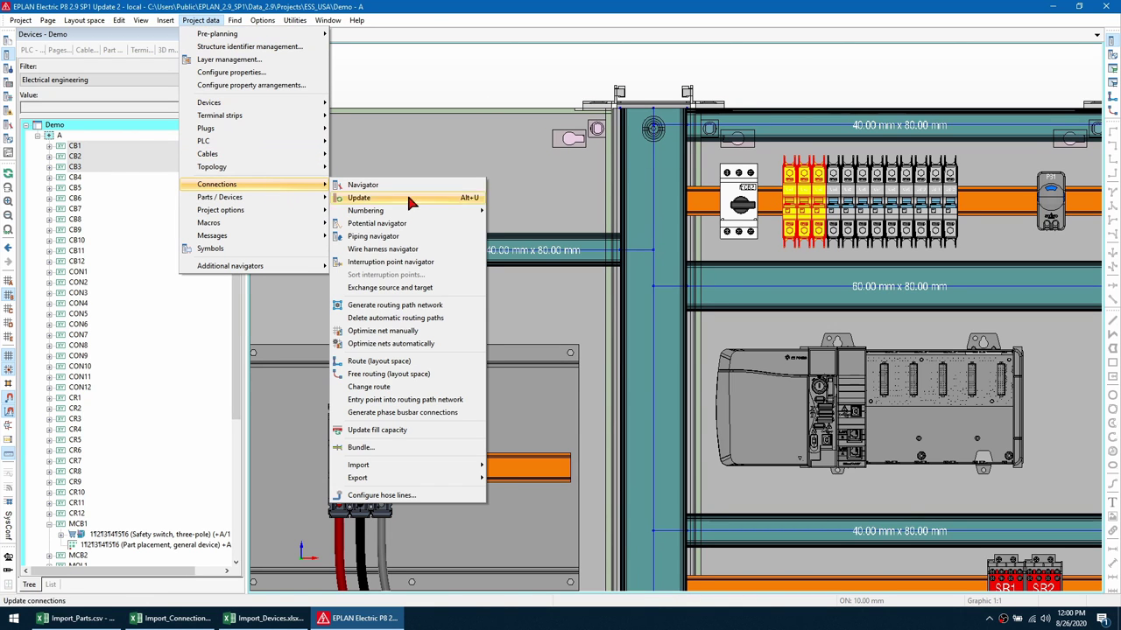
left_click(427, 359)
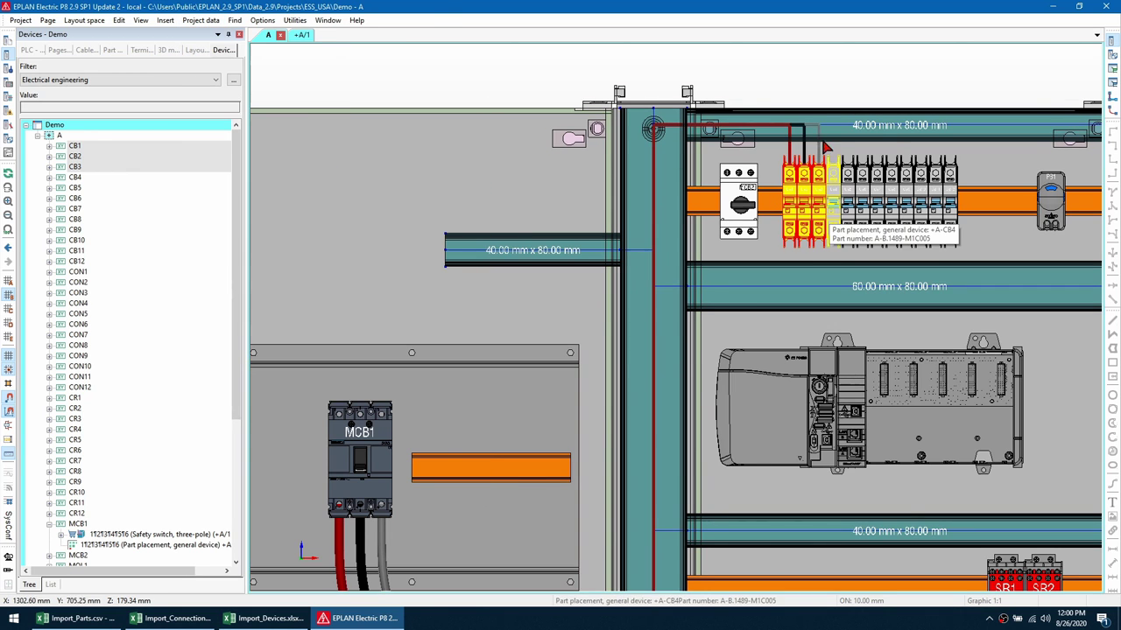
scroll(700, 298, "down", 1)
scroll(692, 263, "down", 2)
scroll(534, 421, "up", 4)
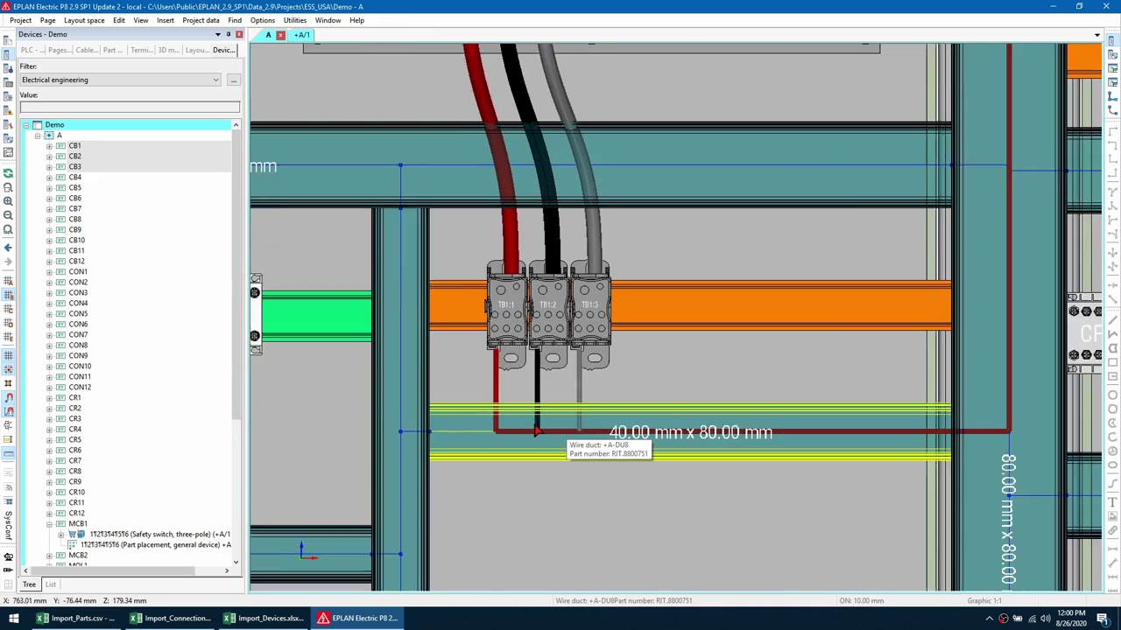
scroll(651, 346, "down", 4)
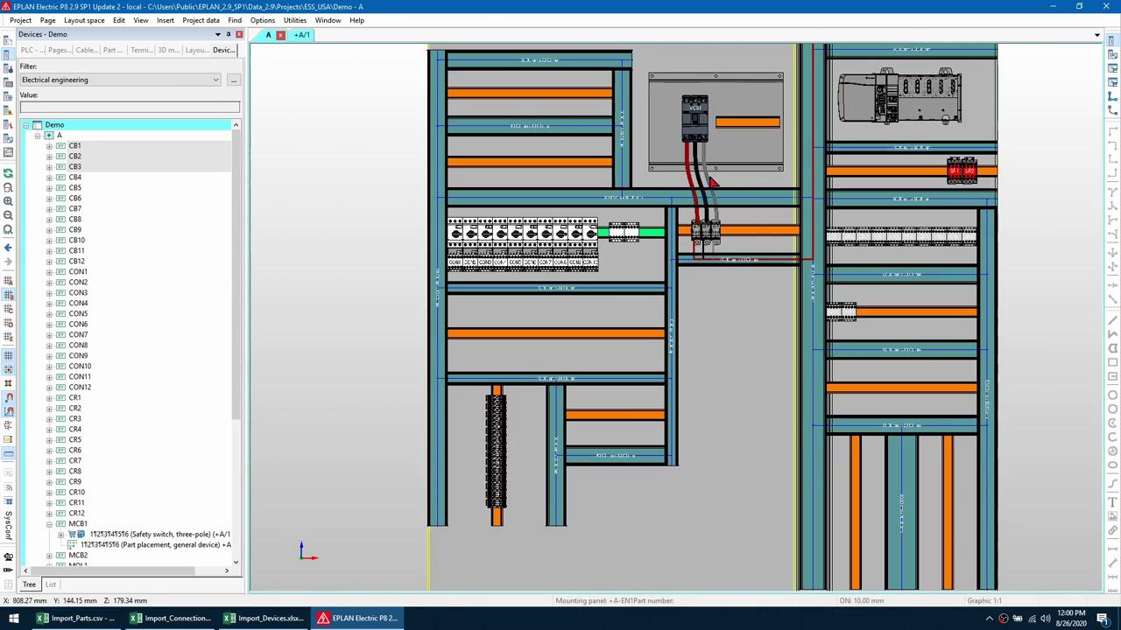
scroll(725, 346, "right", 3)
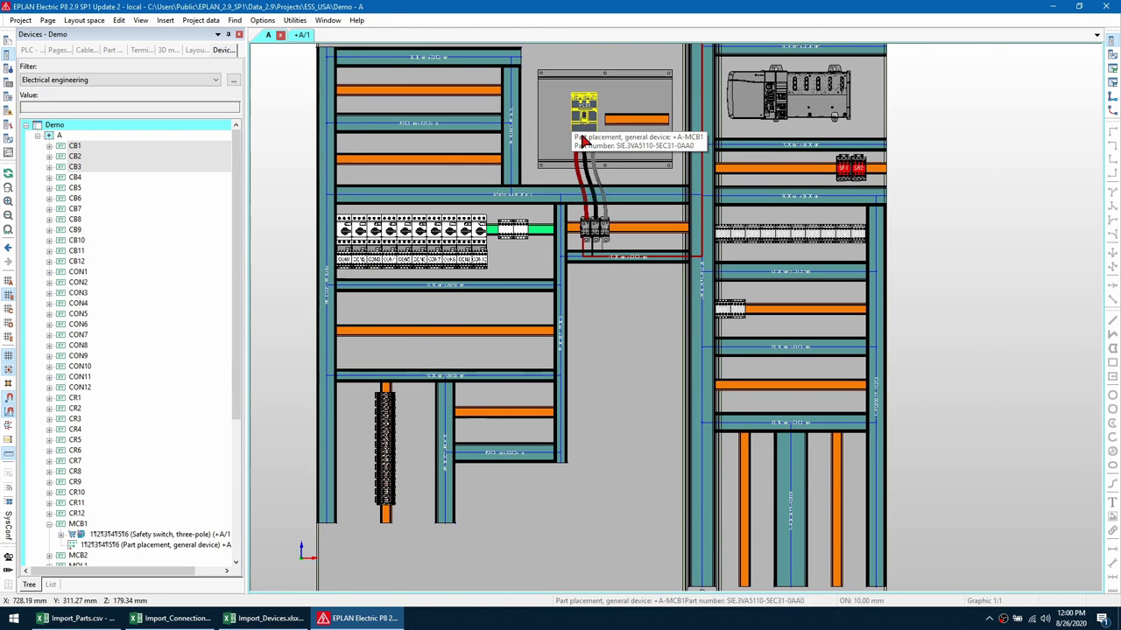
Step: Review Import_Connections.xlsx Source, Target, Color and AWG columns for rows 2–31, then return to EPLAN
left_click(175, 618)
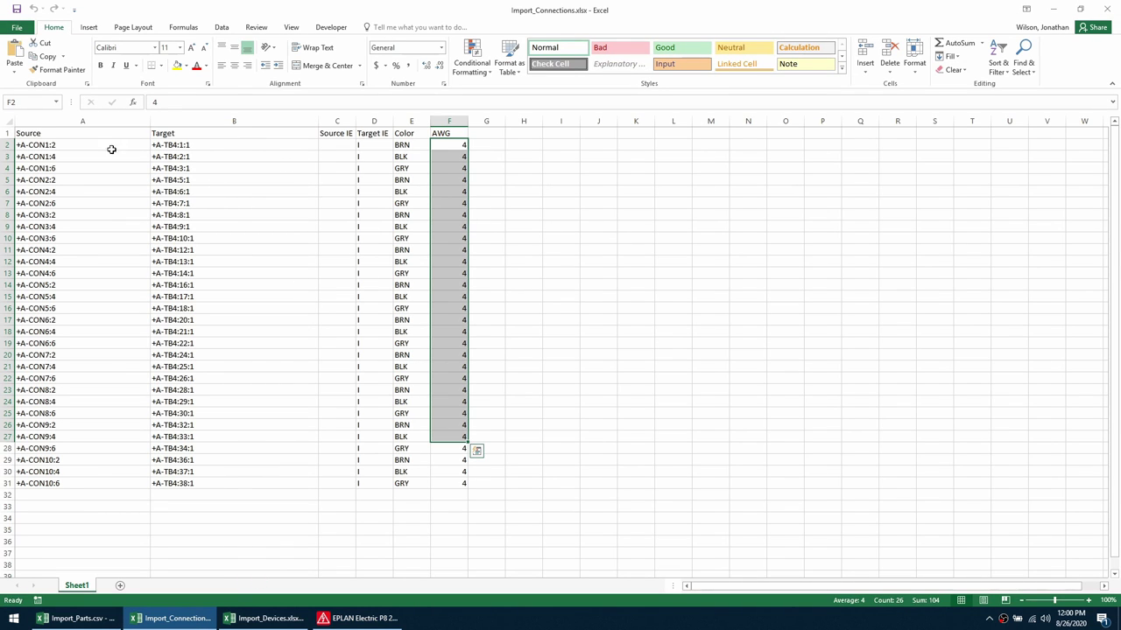
left_click(93, 135)
left_click(185, 136)
left_click_drag(85, 147, 83, 480)
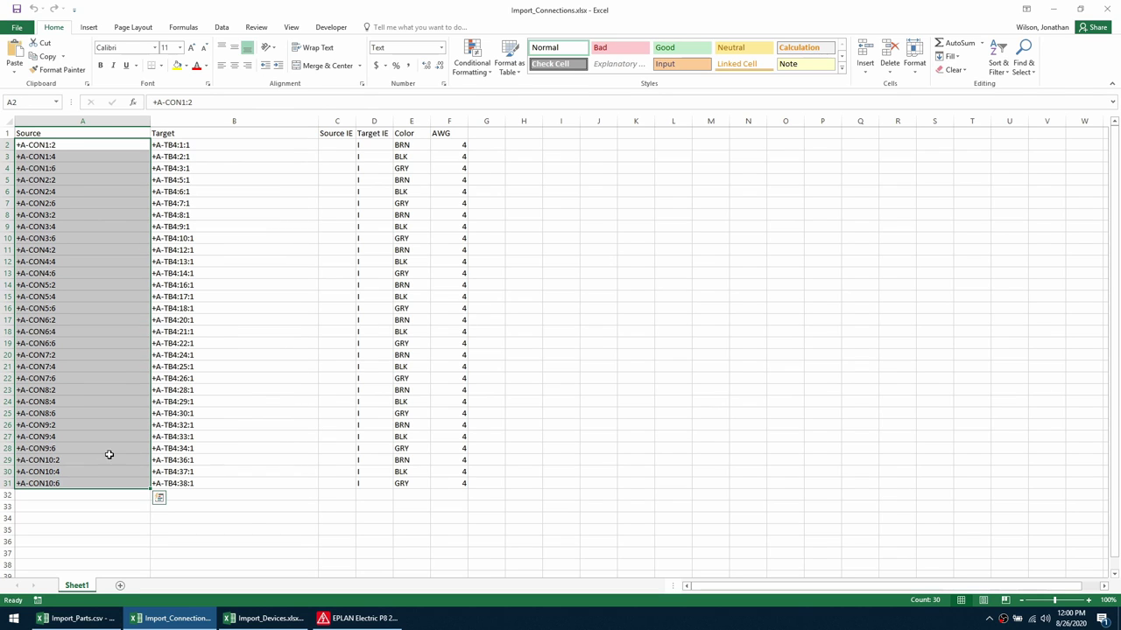
left_click_drag(222, 148, 222, 486)
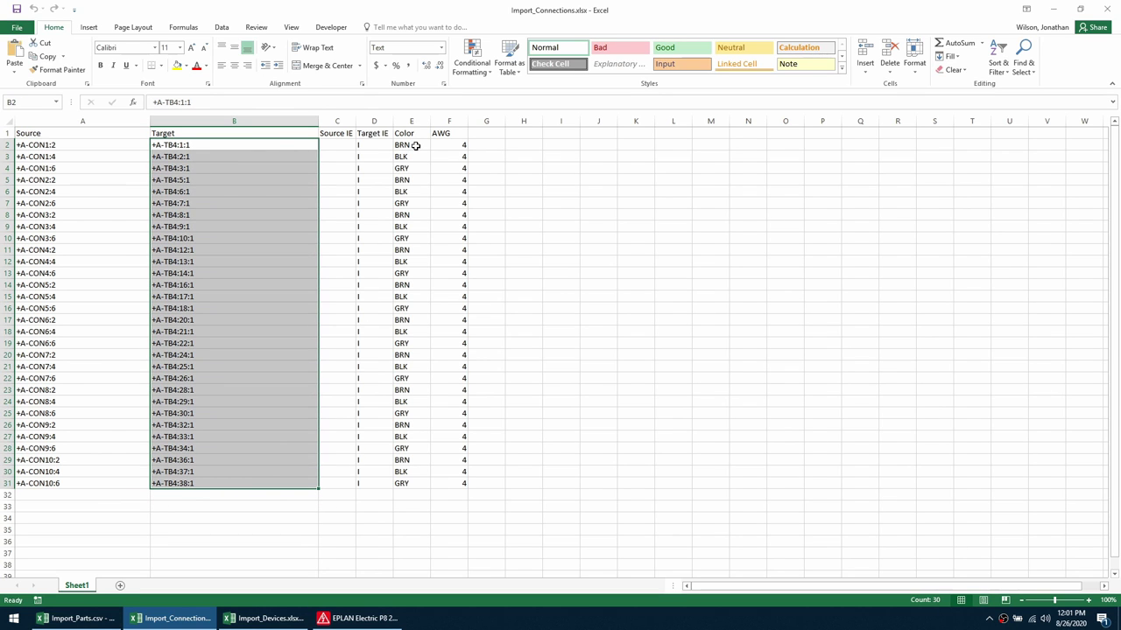
left_click_drag(413, 148, 427, 482)
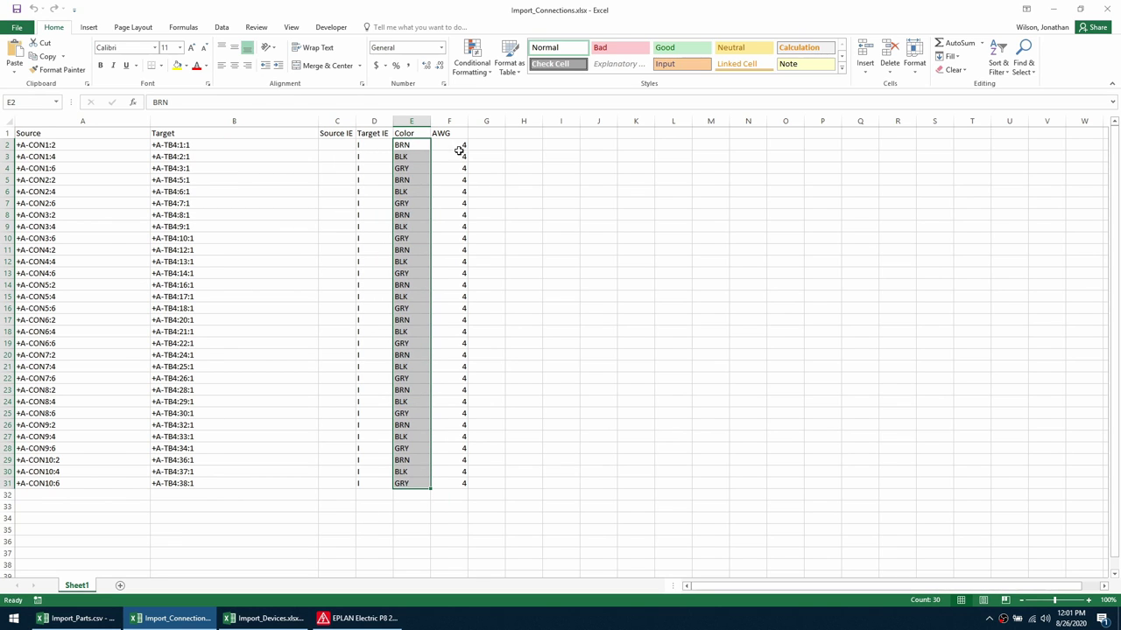
left_click_drag(459, 149, 466, 483)
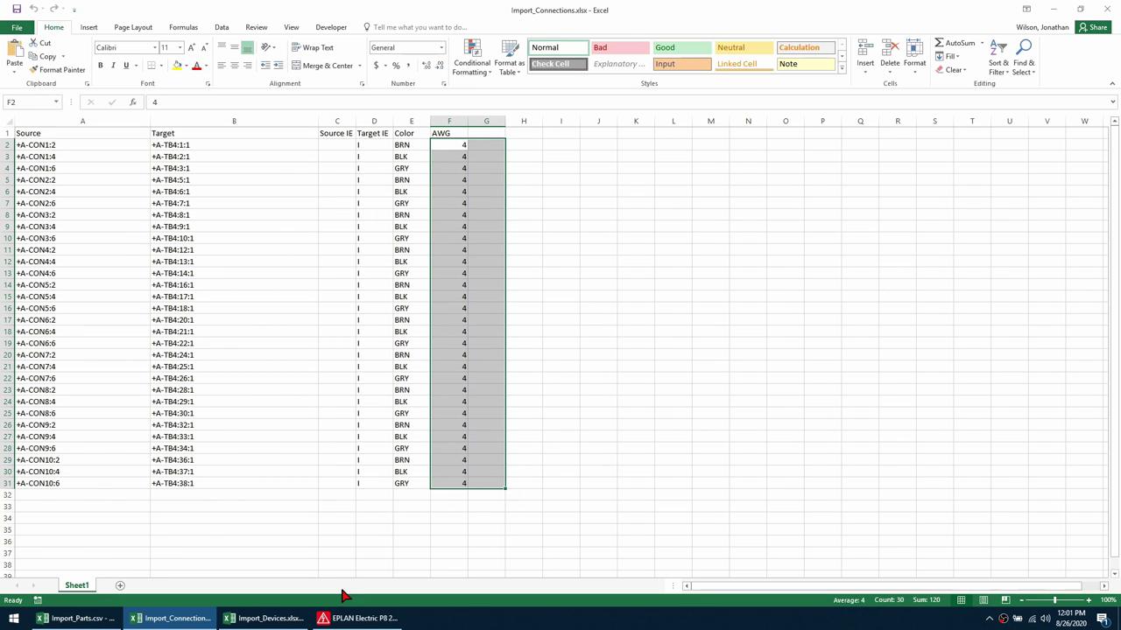
left_click(357, 618)
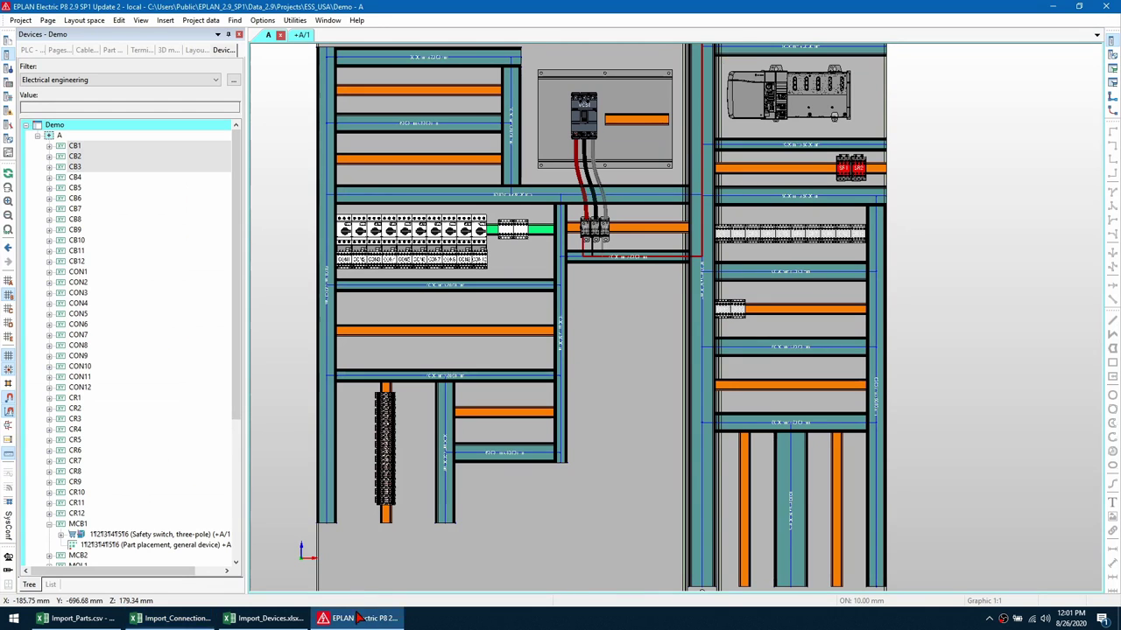
Step: Import the 30 CON-to-TB4 routing connections from the Import_Connections Excel sheet
left_click(200, 20)
mouse_move(267, 183)
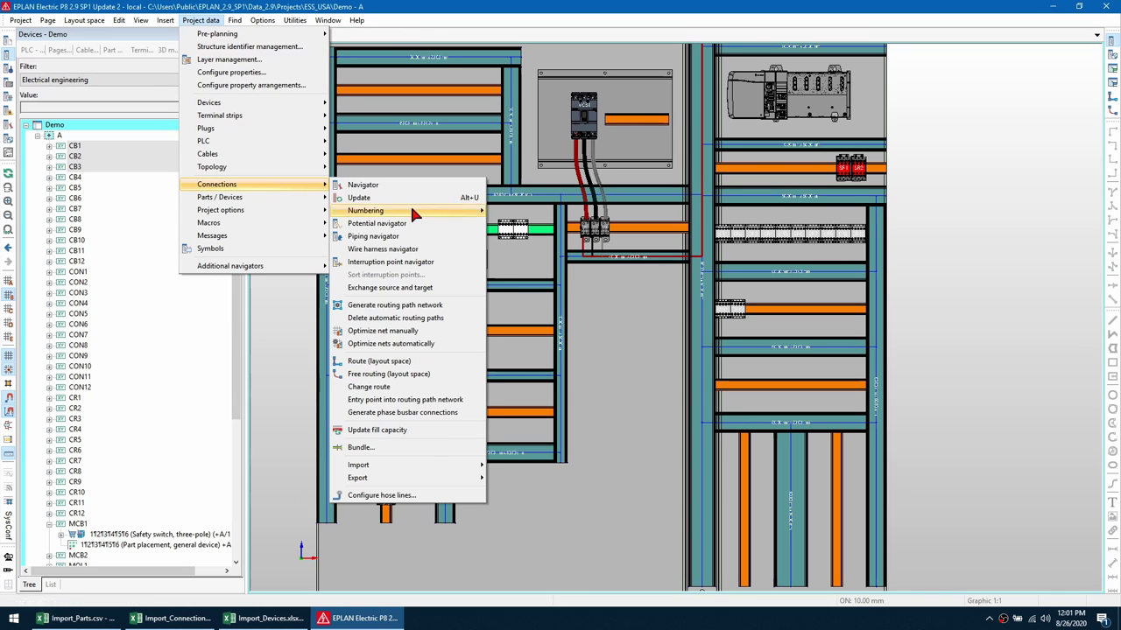
mouse_move(428, 463)
left_click(528, 470)
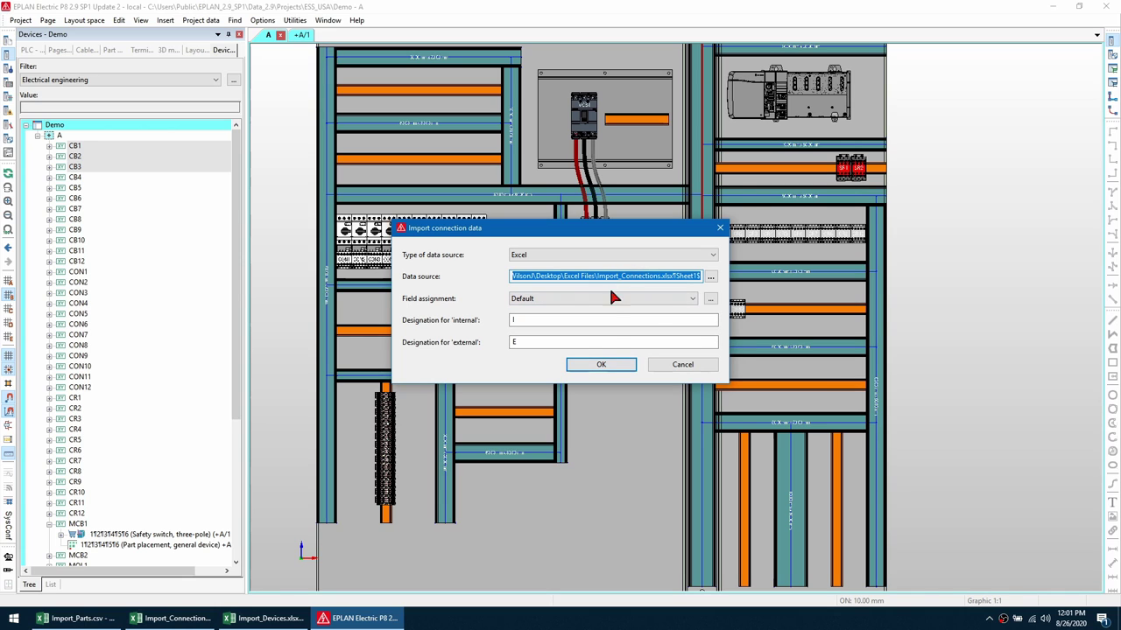
left_click(602, 365)
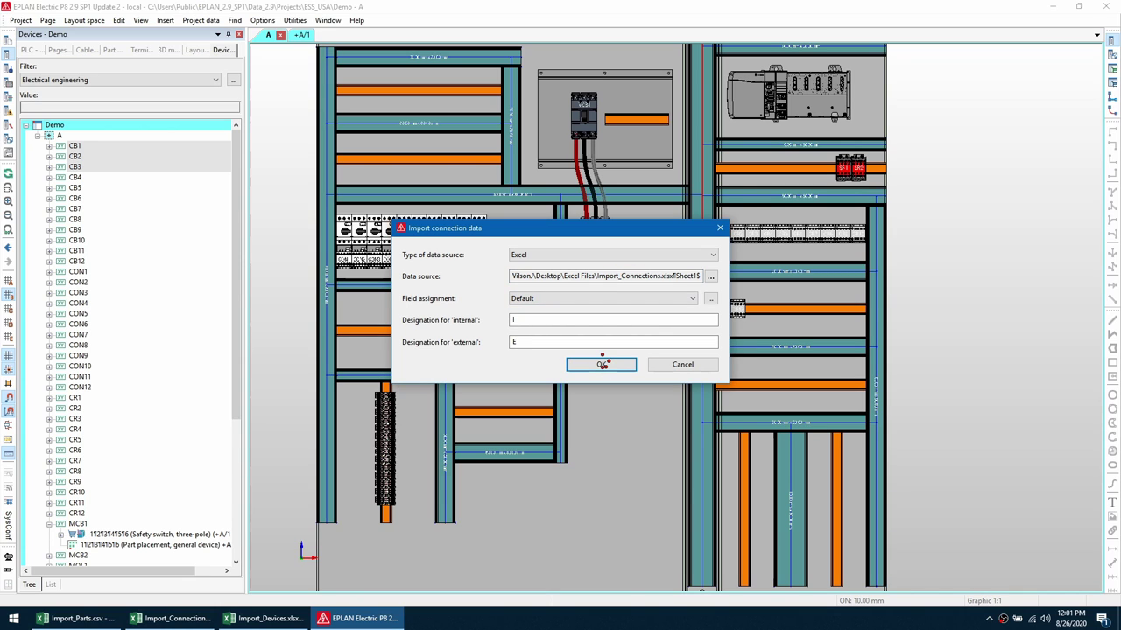
left_click(603, 364)
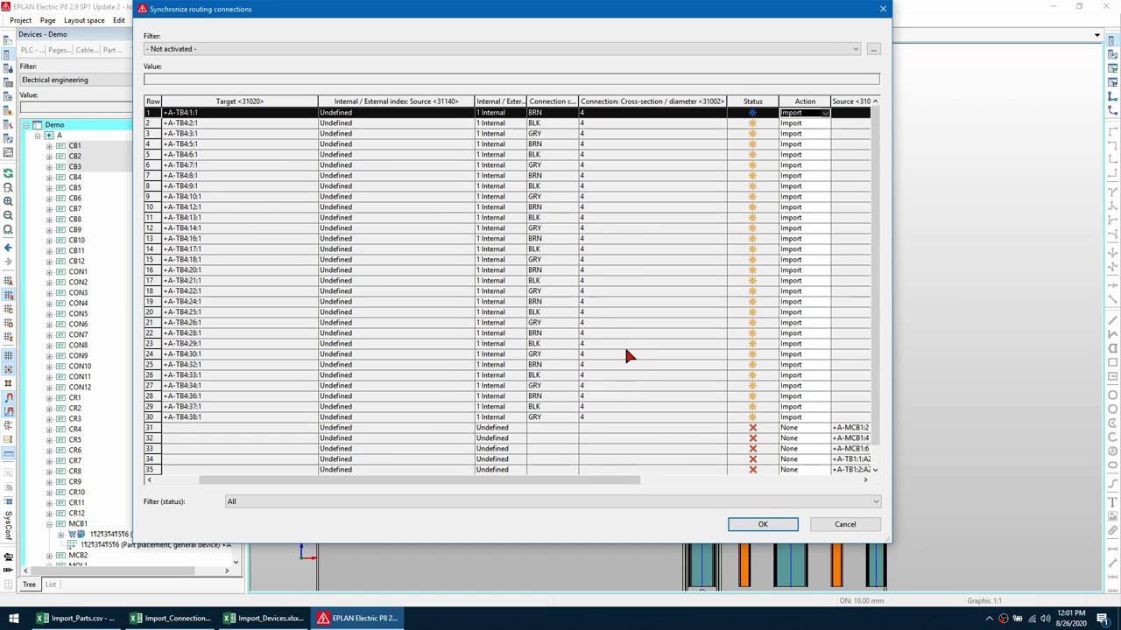
left_click(761, 523)
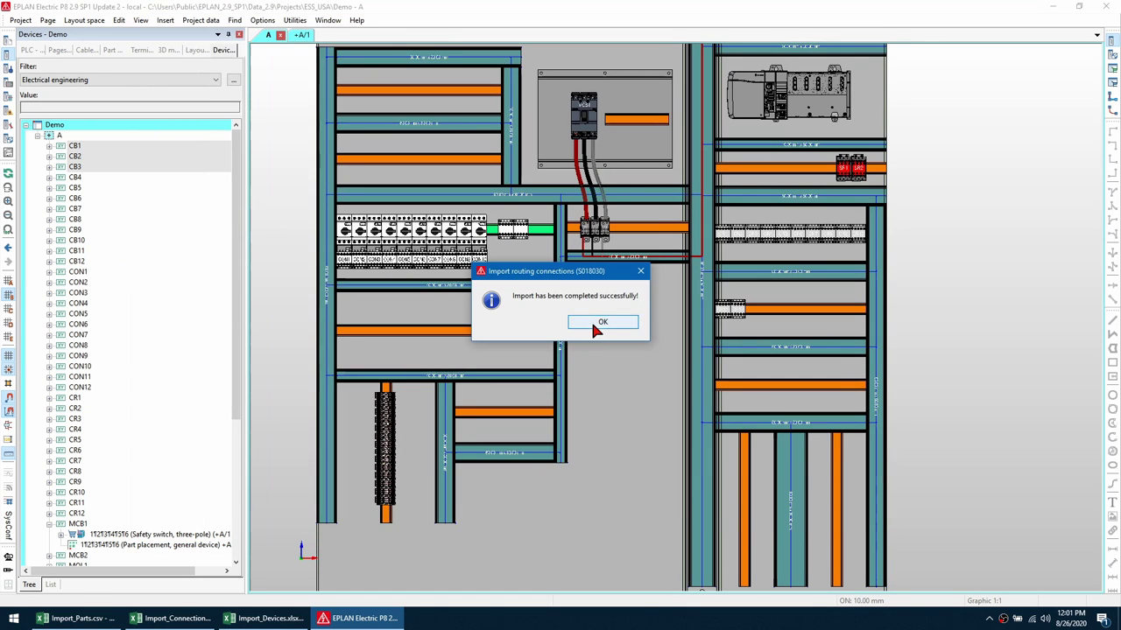
left_click(600, 322)
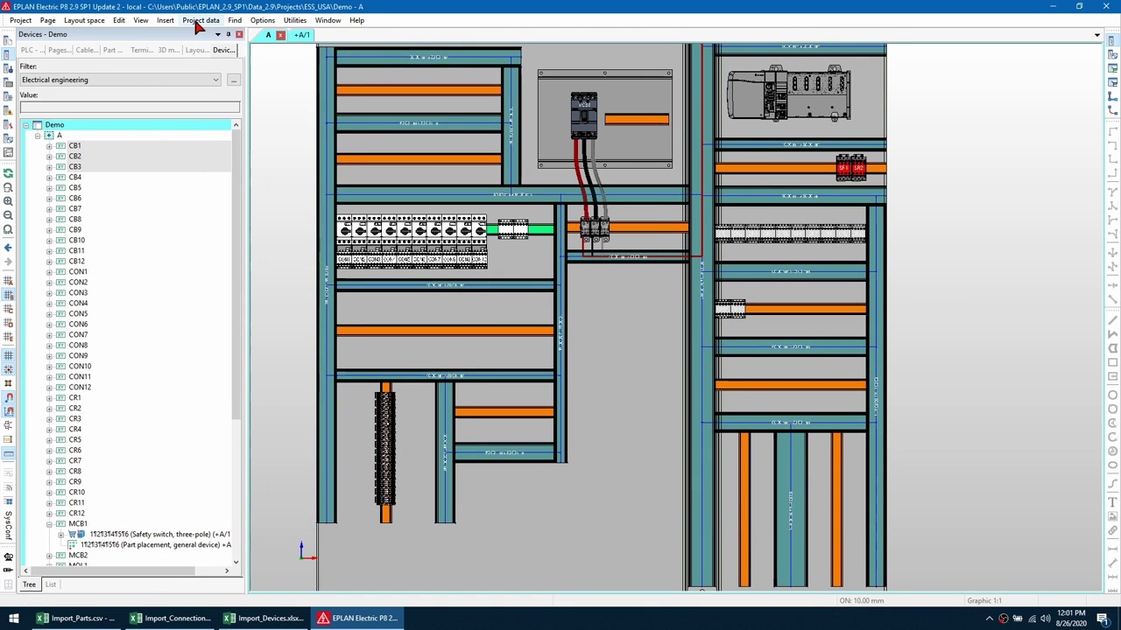
Step: Select the terminal strip and route the imported connections through the wire ducts to TB4
scroll(291, 158, "down", 3)
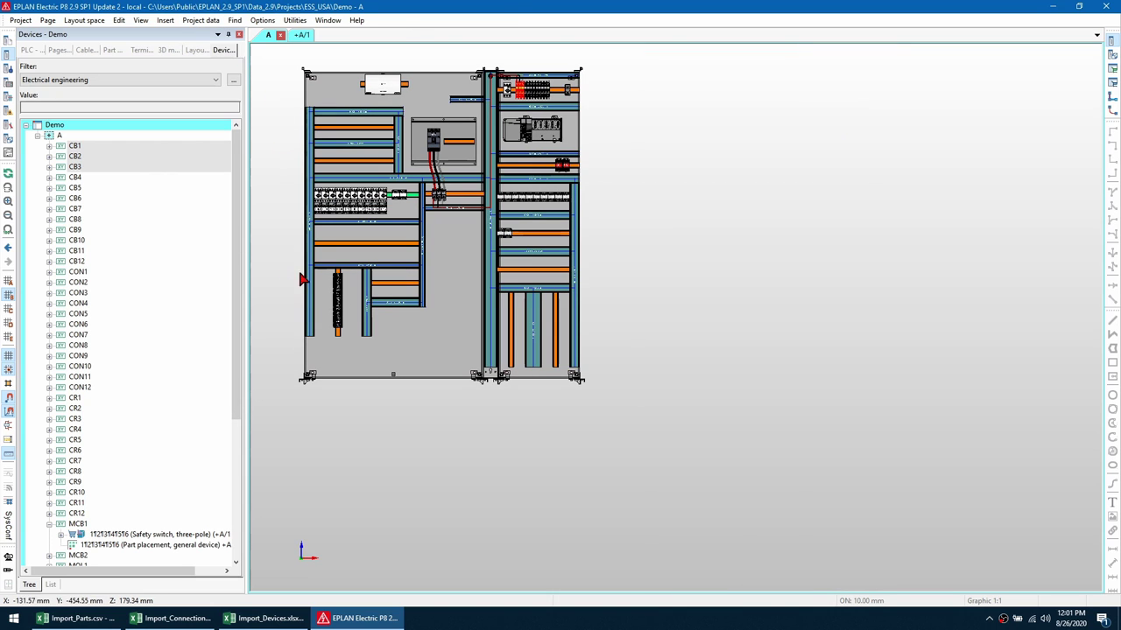
left_click(336, 297)
left_click(200, 20)
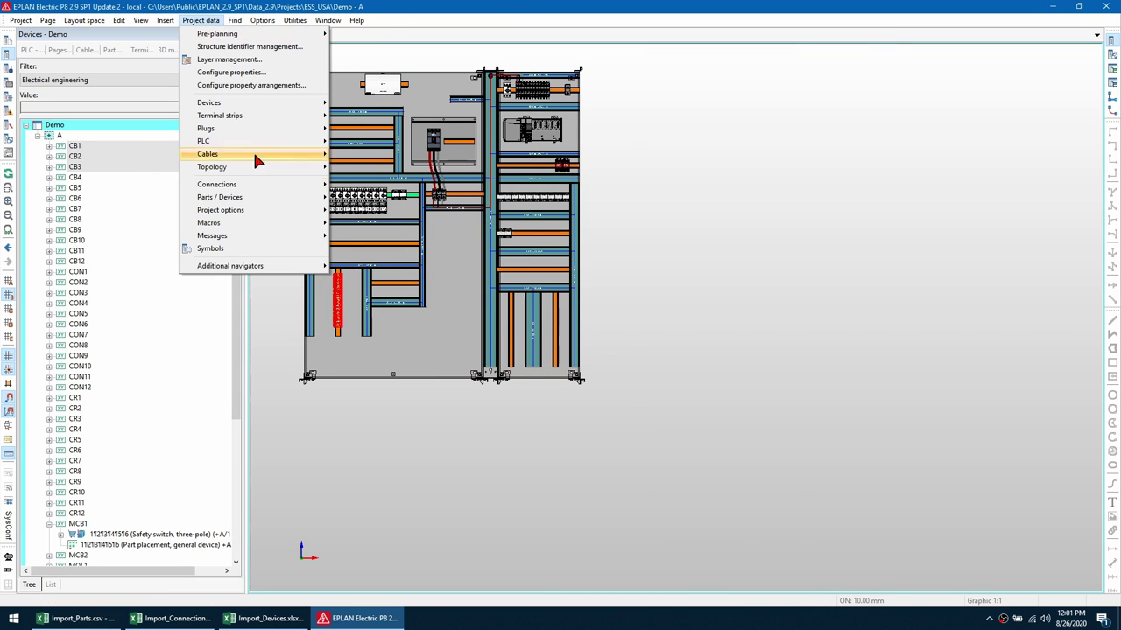
mouse_move(262, 182)
left_click(444, 363)
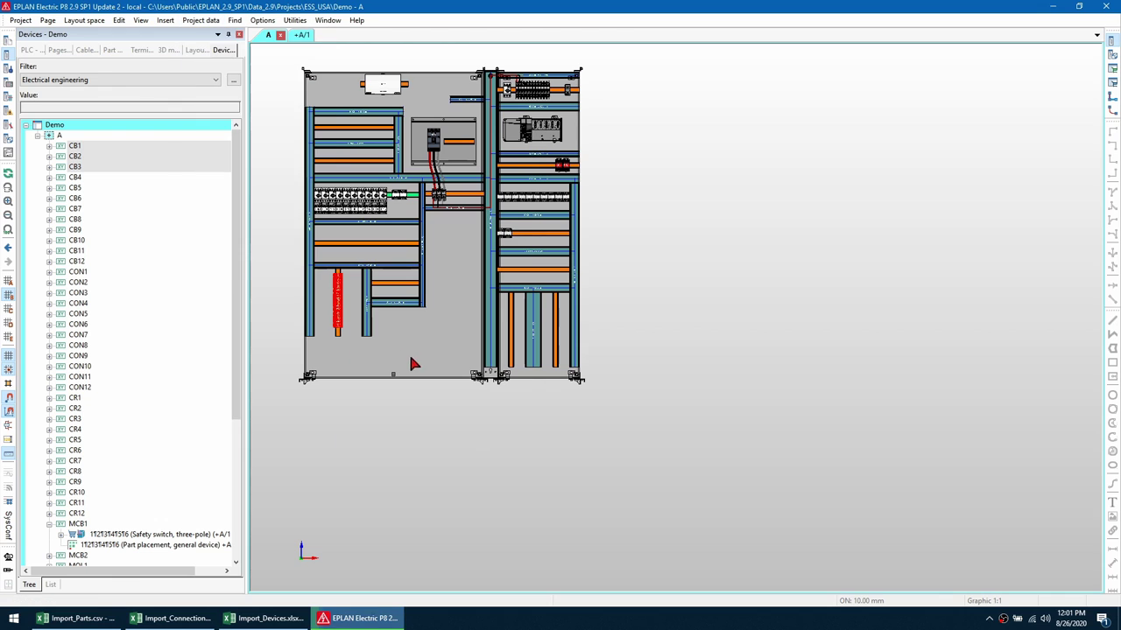
scroll(280, 268, "up", 3)
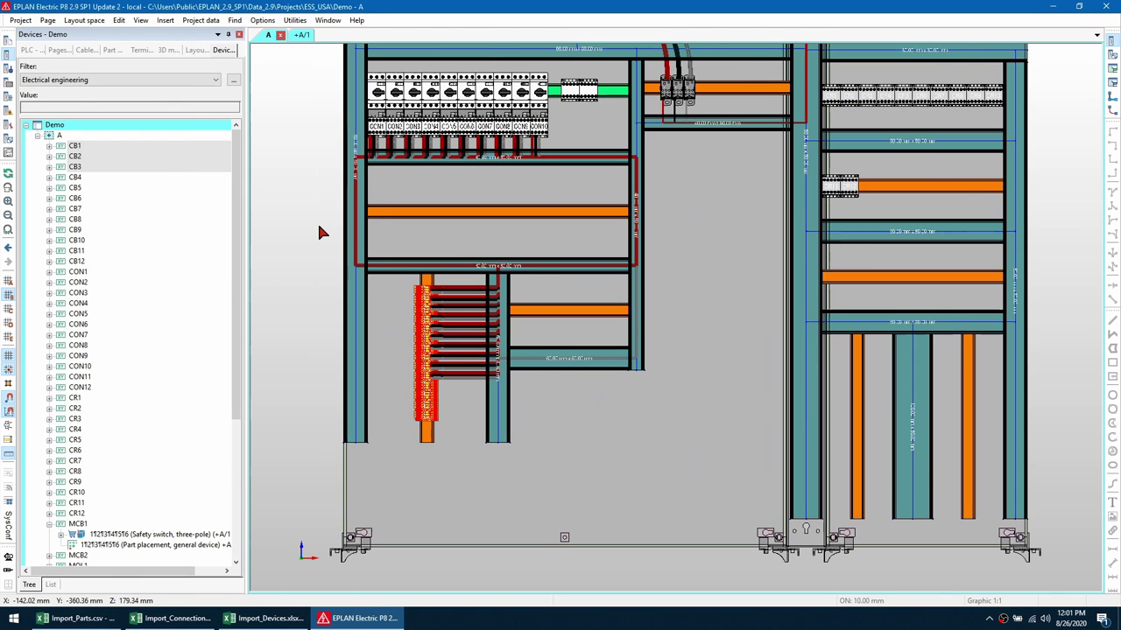
scroll(320, 231, "up", 2)
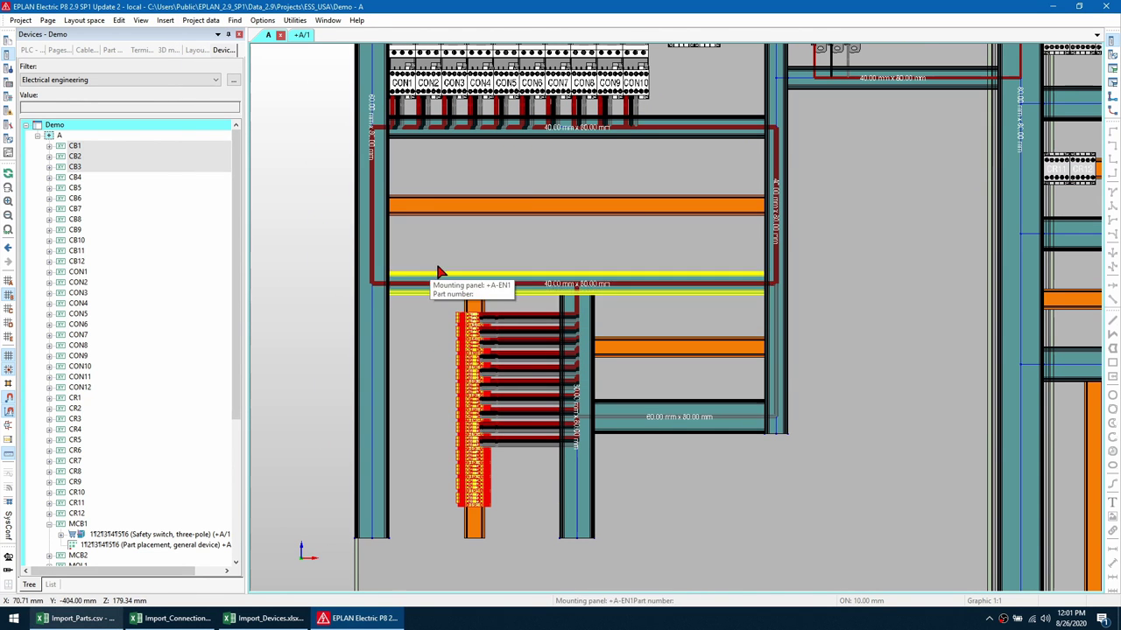
scroll(475, 218, "up", 2)
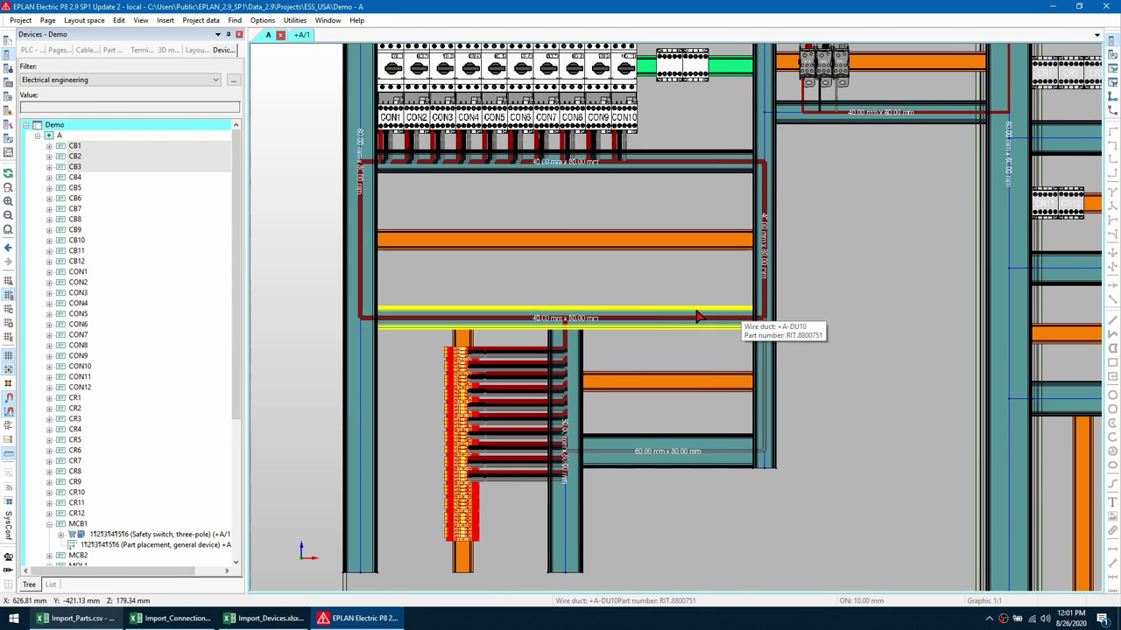
middle_click_drag(424, 201, 411, 233)
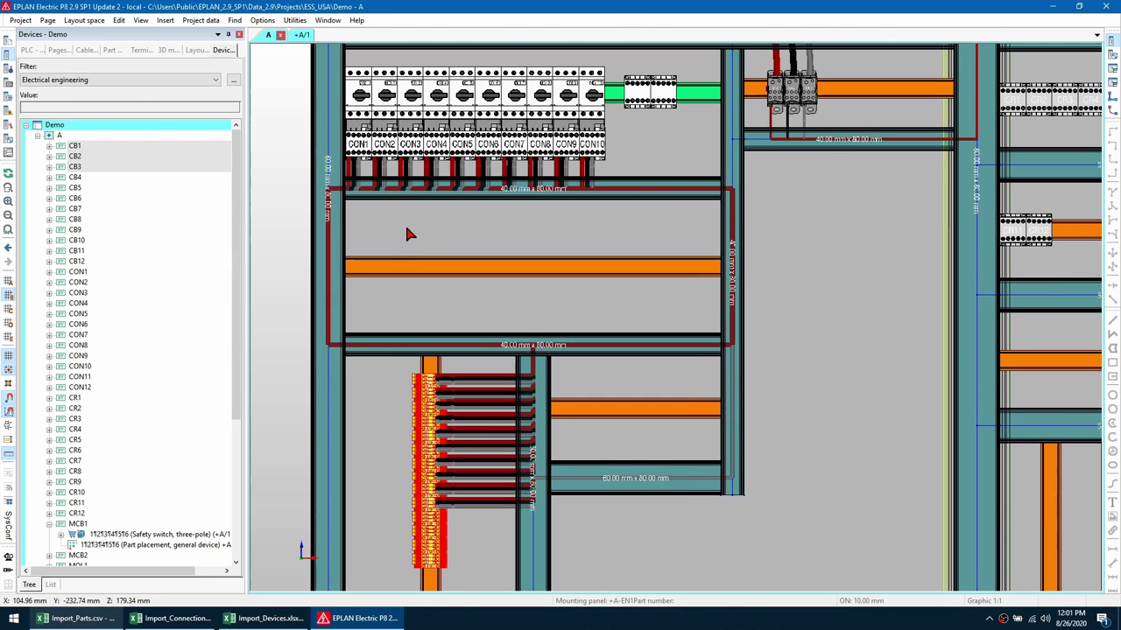
Step: Reroute all CON1–CON10 wires to TB4 down the right-hand vertical duct
left_click(201, 21)
mouse_move(297, 182)
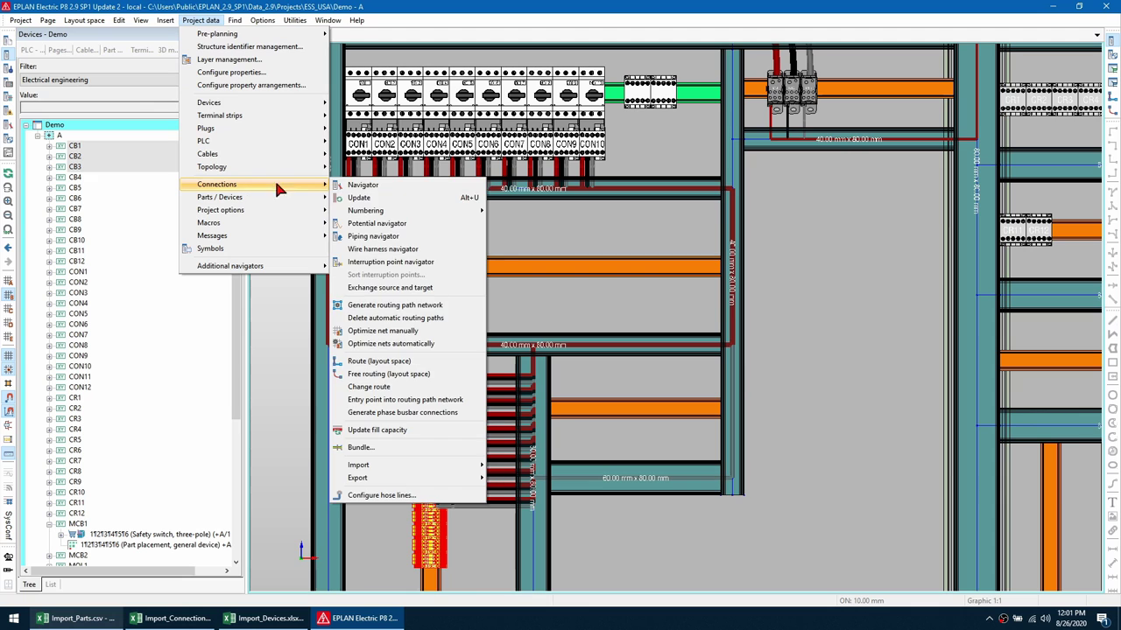
left_click(398, 387)
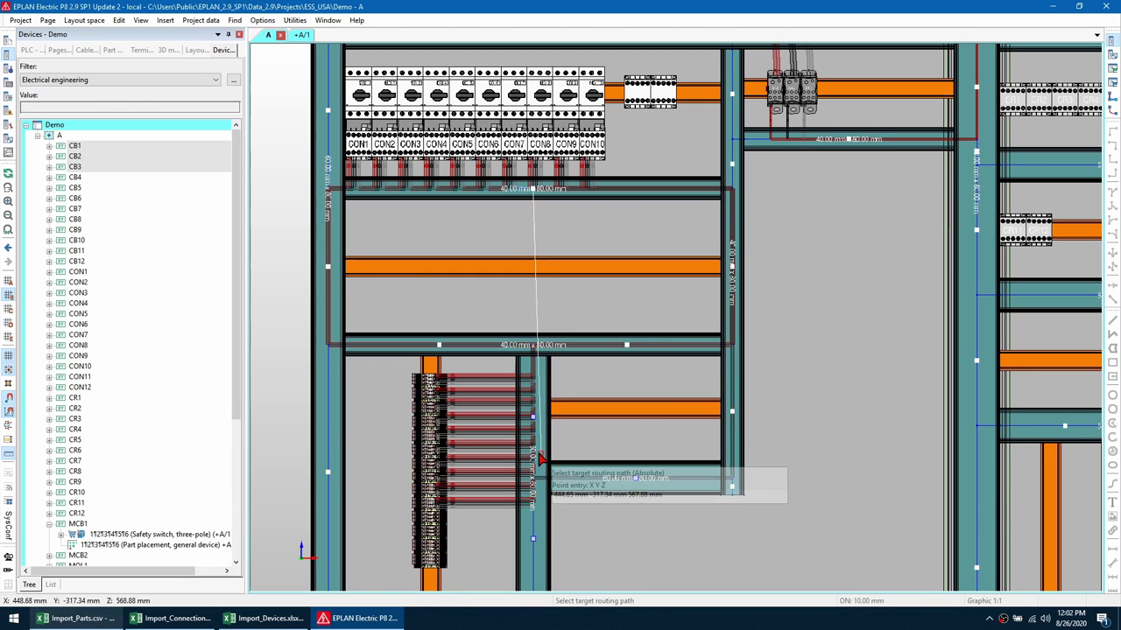
left_click(536, 426)
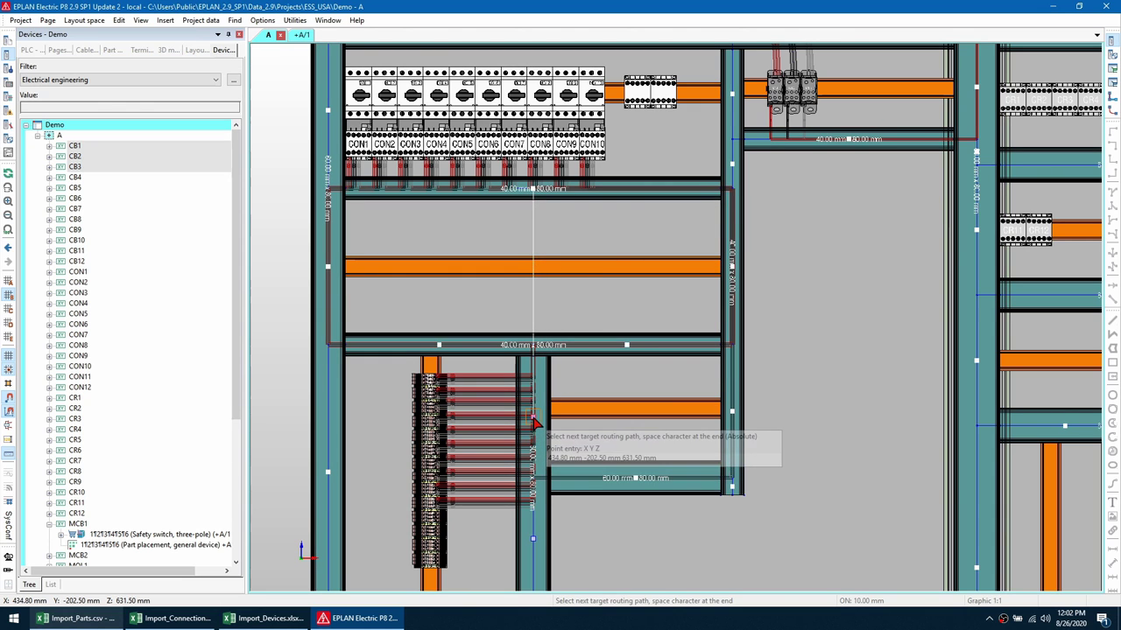
left_click(733, 273)
key("space")
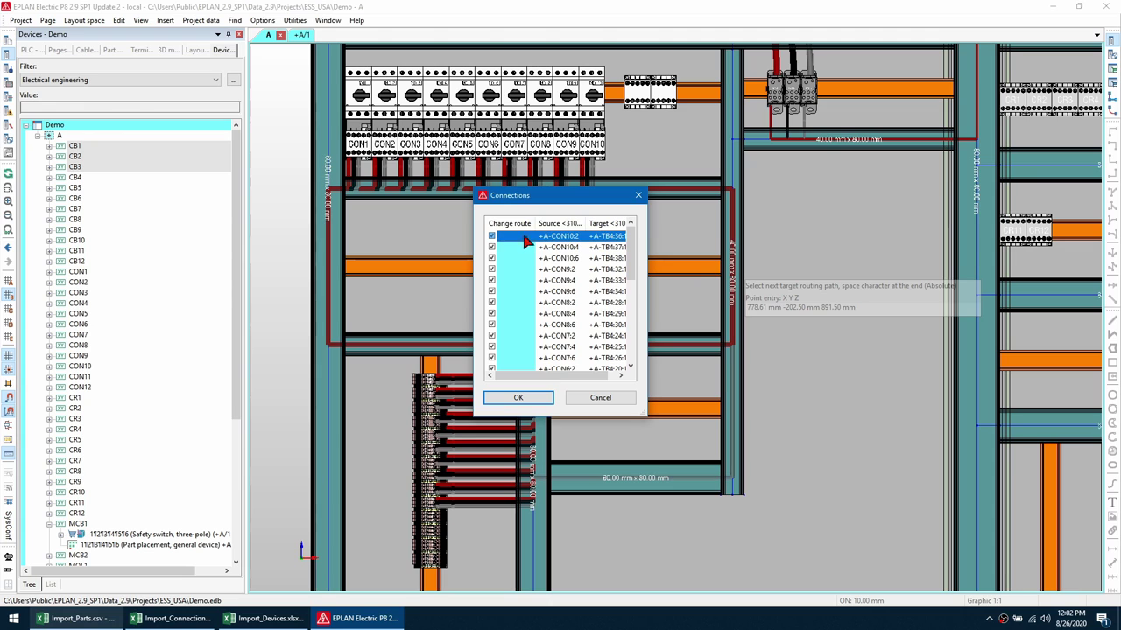
scroll(521, 280, "up", 5)
scroll(521, 280, "down", 5)
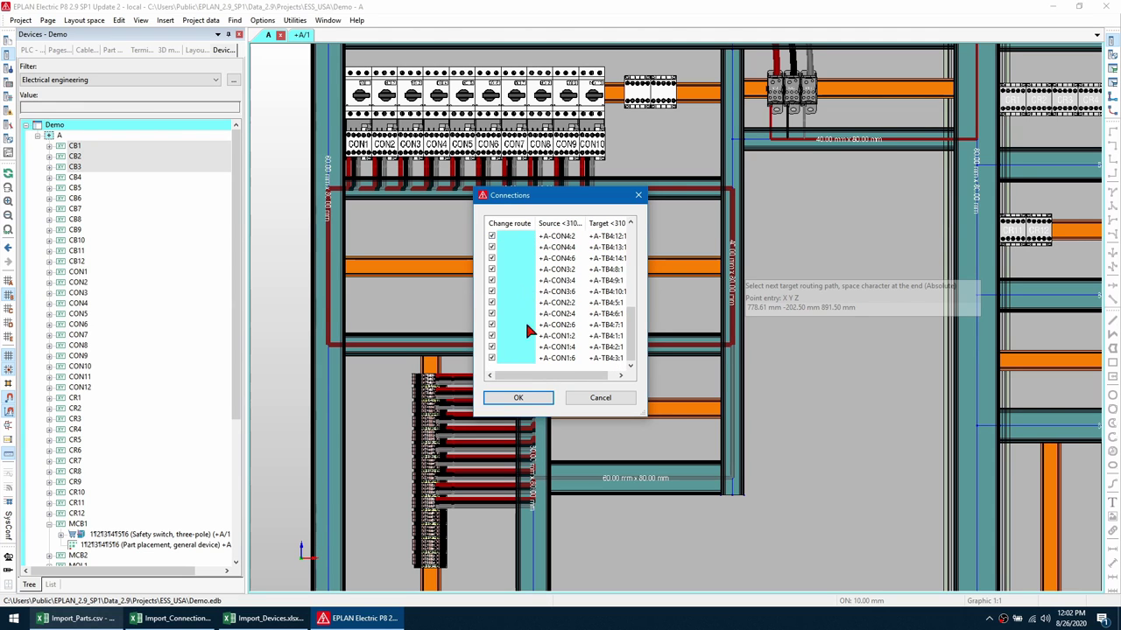
left_click(519, 398)
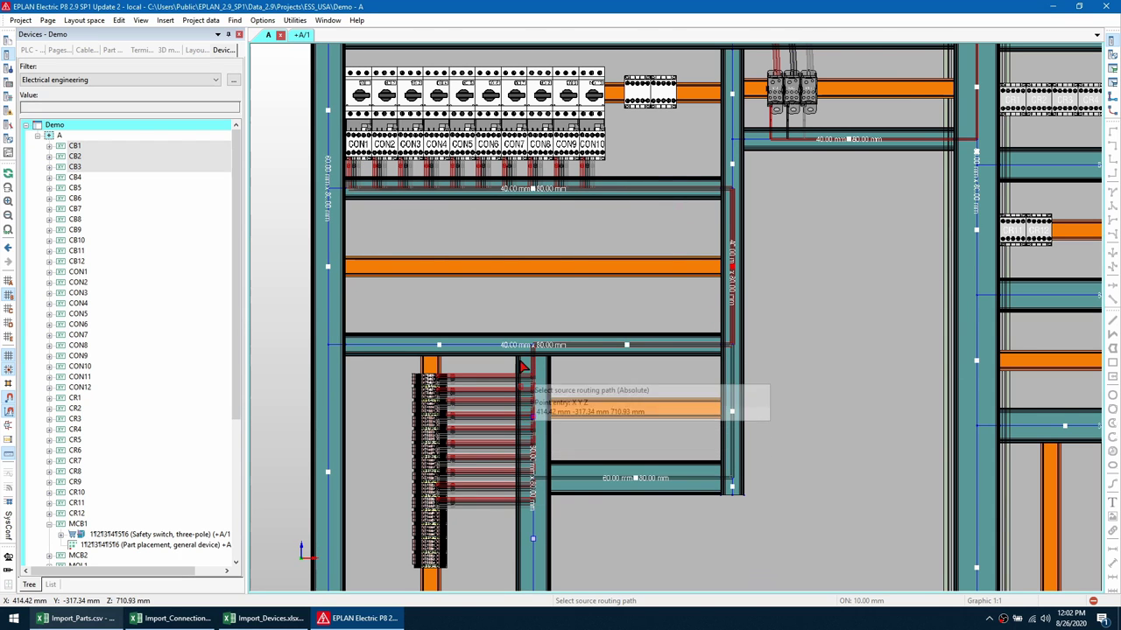
scroll(521, 362, "down", 2)
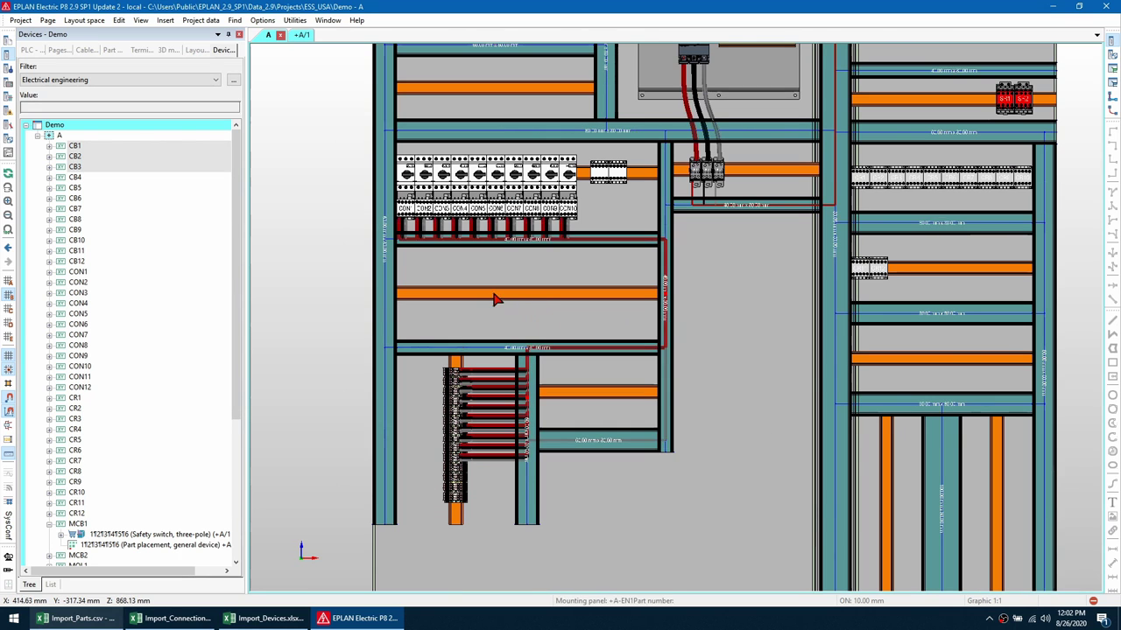
Step: Show schematic page +A/1 and select the connection from MCB1 down to TB1
scroll(570, 262, "down", 3)
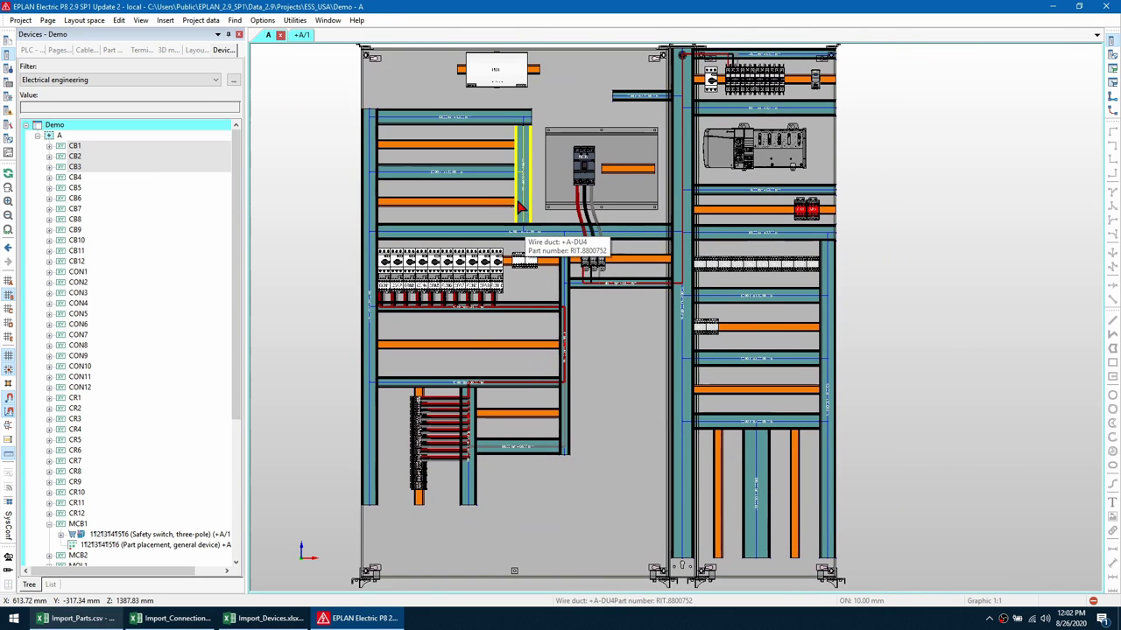
left_click(301, 36)
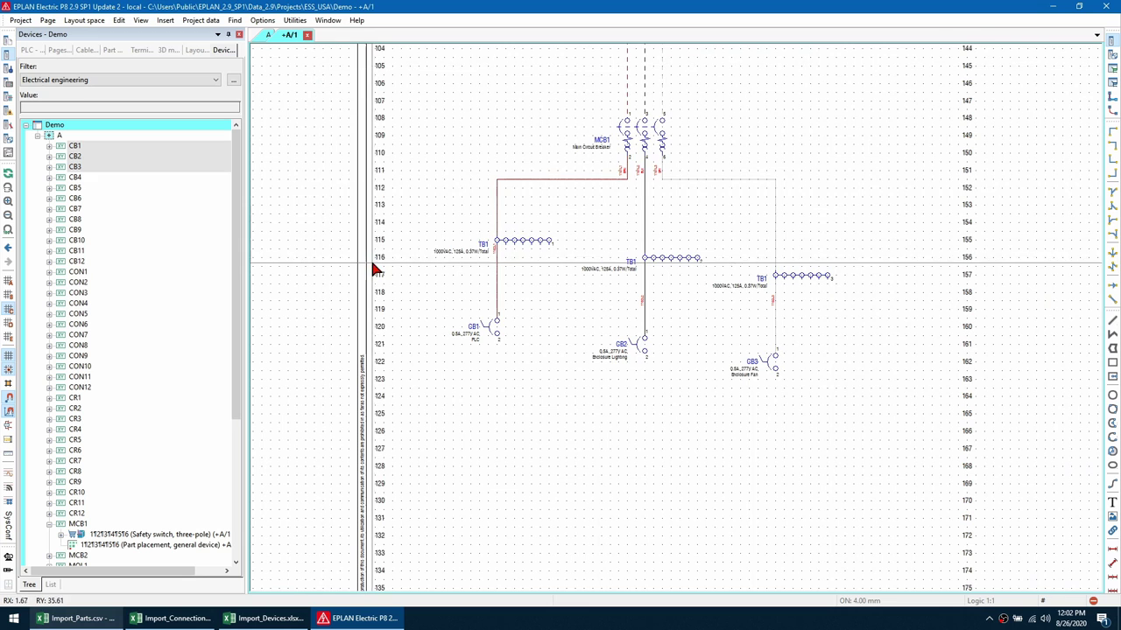
left_click(268, 35)
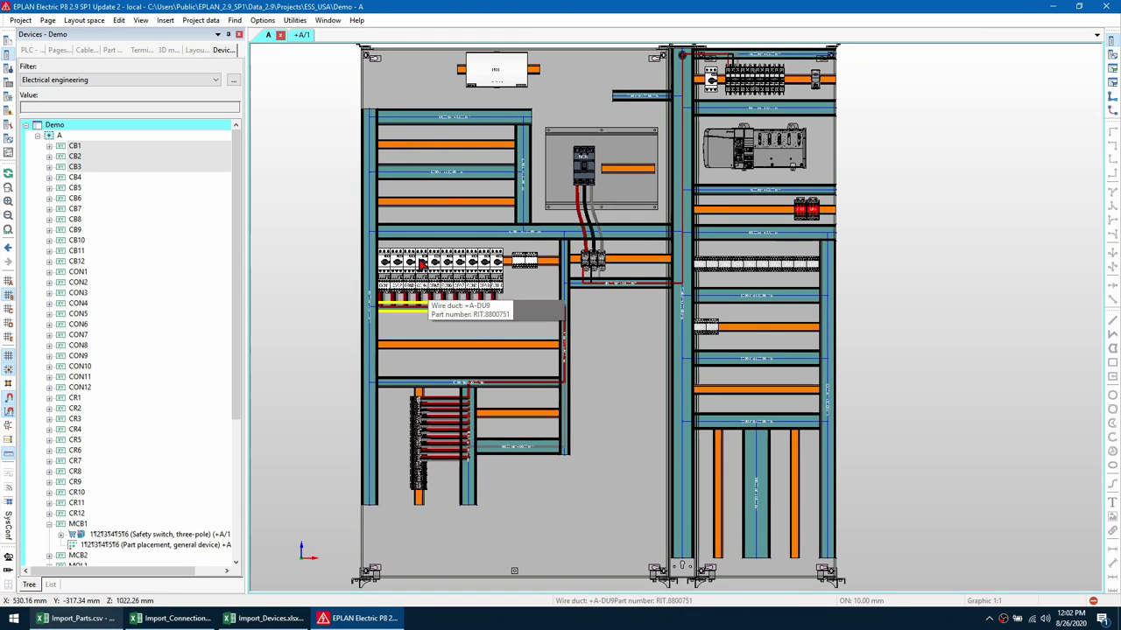
left_click(301, 35)
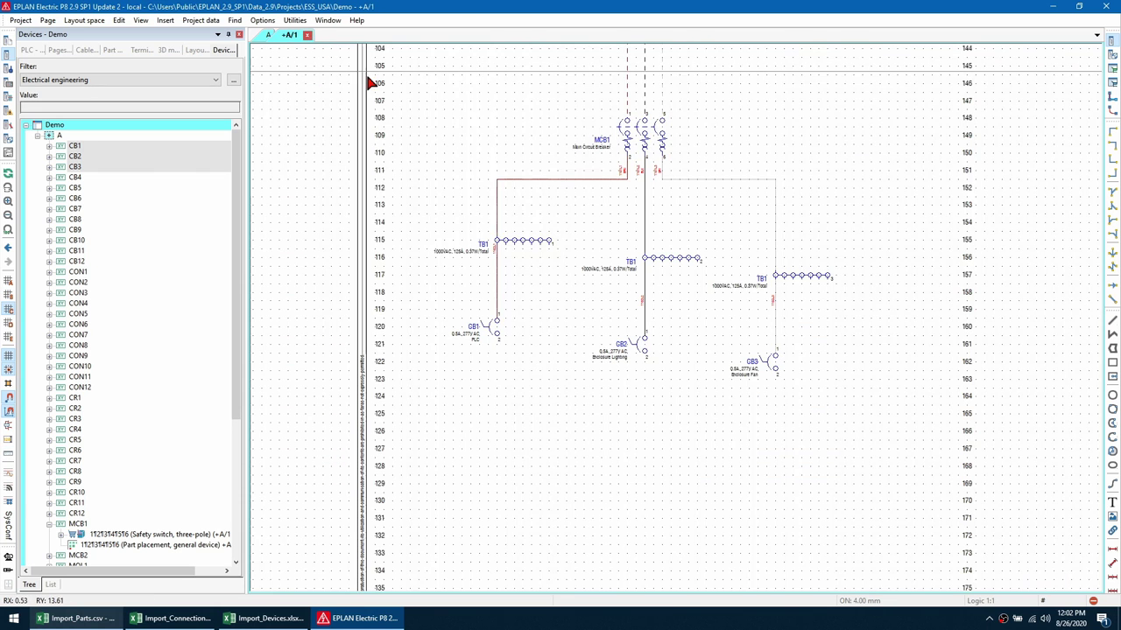
left_click(569, 179)
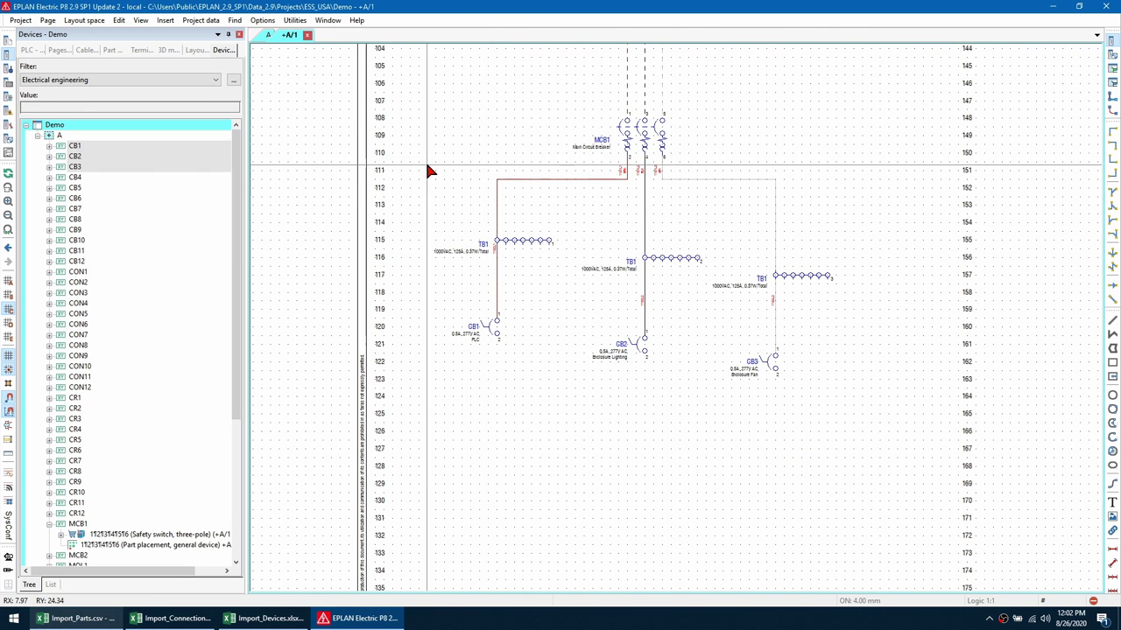